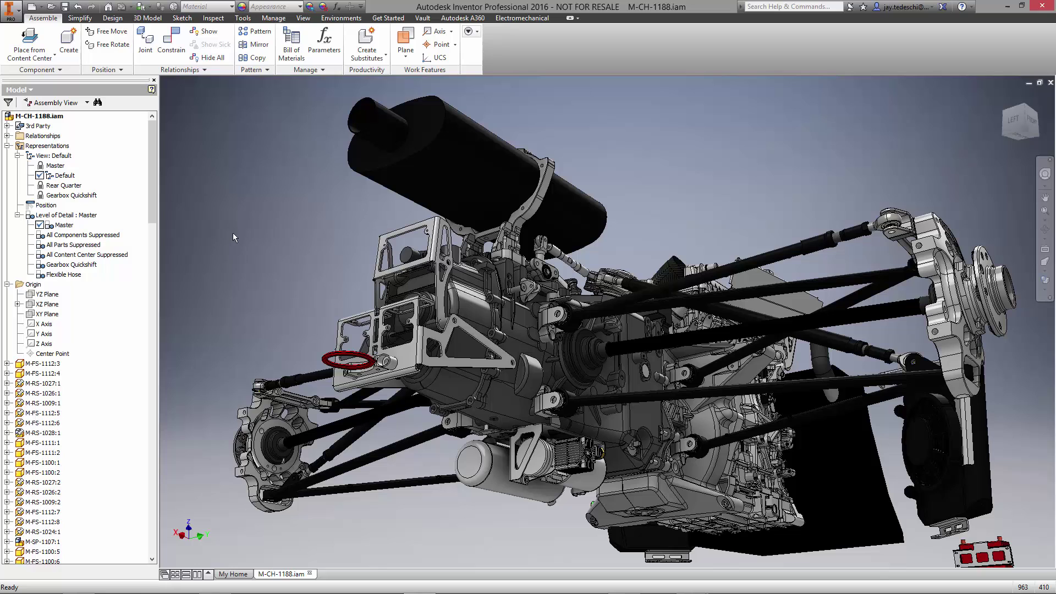
- Activate the Gearbox Quickshift view representation and the Gearbox Quickshift level of detail
click(60, 195)
right_click(75, 196)
click(98, 223)
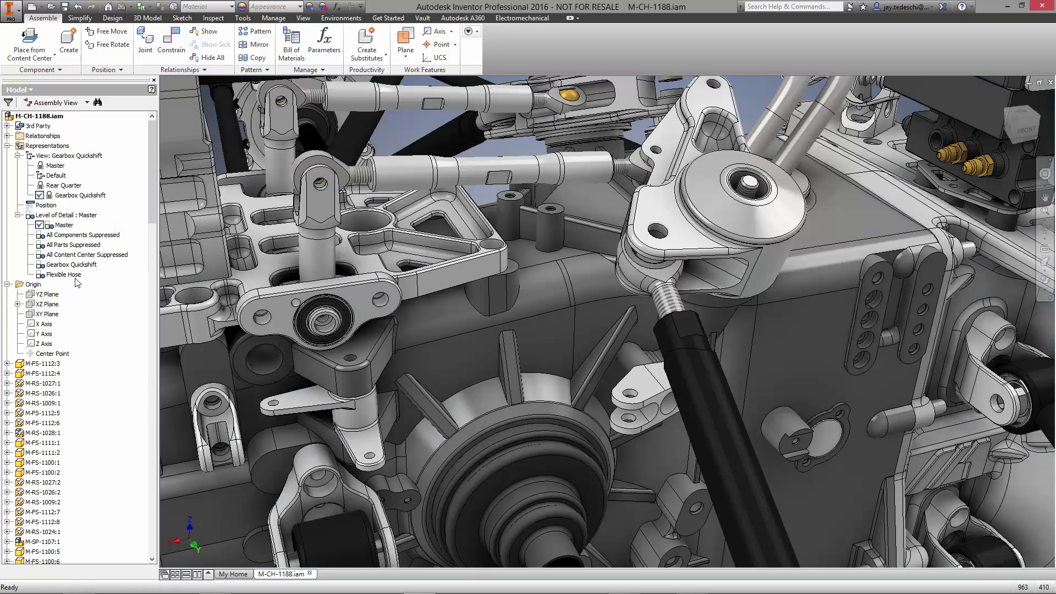
click(71, 265)
right_click(75, 264)
click(115, 293)
click(430, 136)
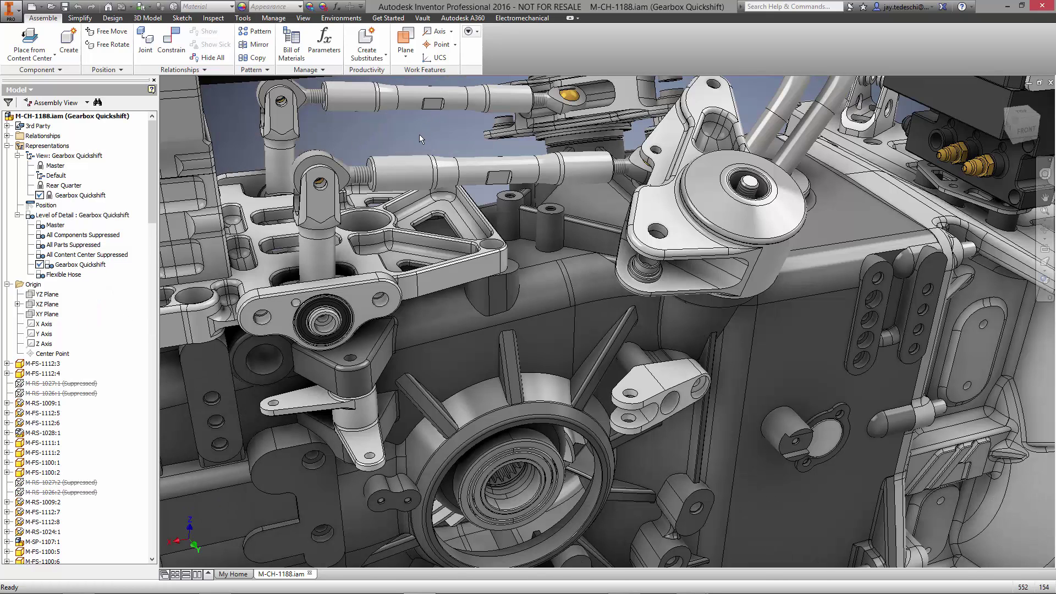
- Start placing an imported CAD file from Vault, searching by File Name
click(33, 55)
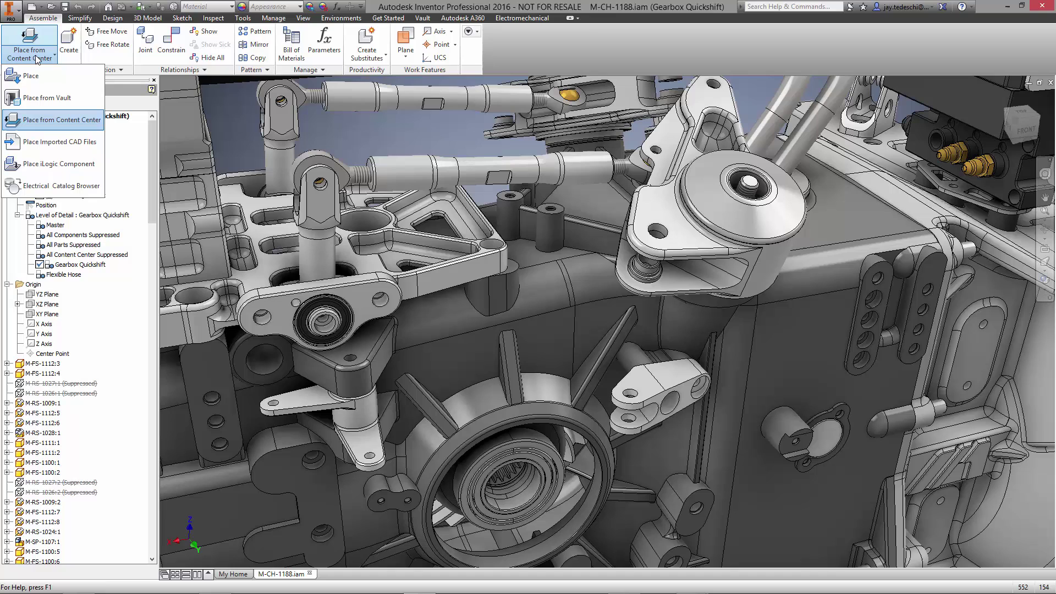
click(55, 142)
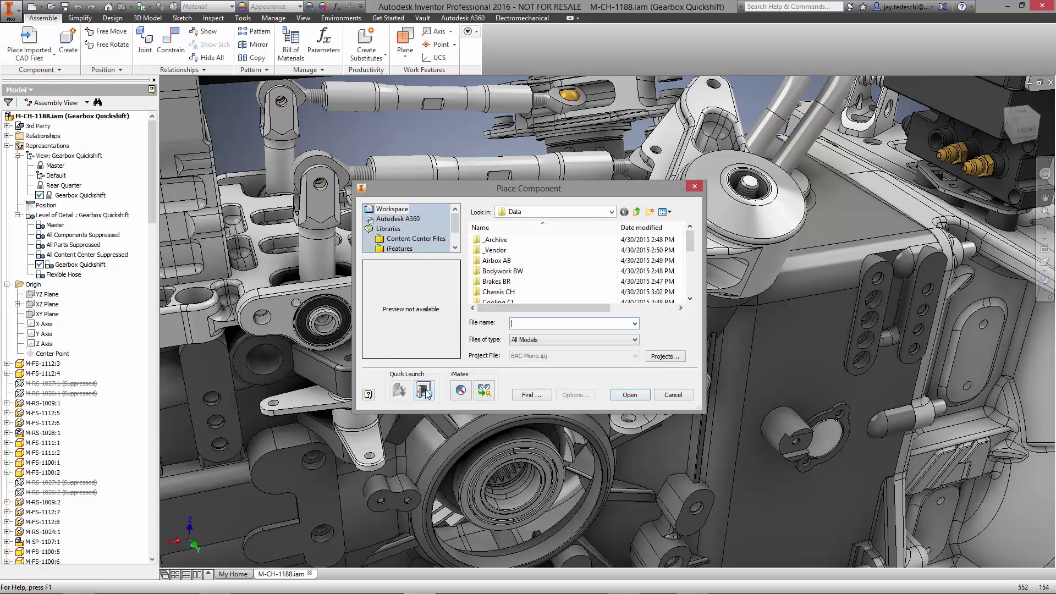
click(426, 392)
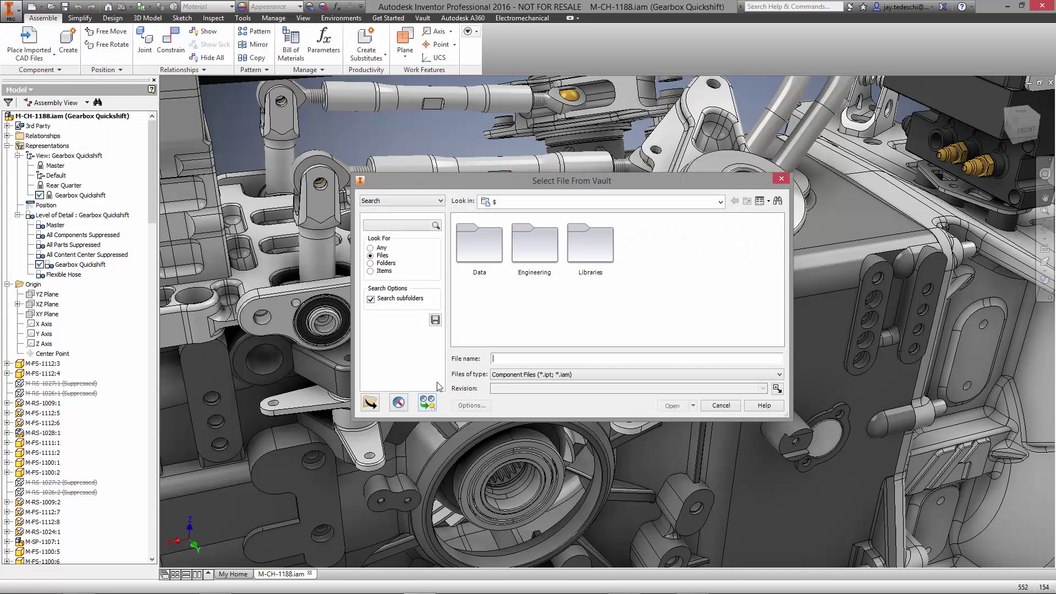
click(407, 226)
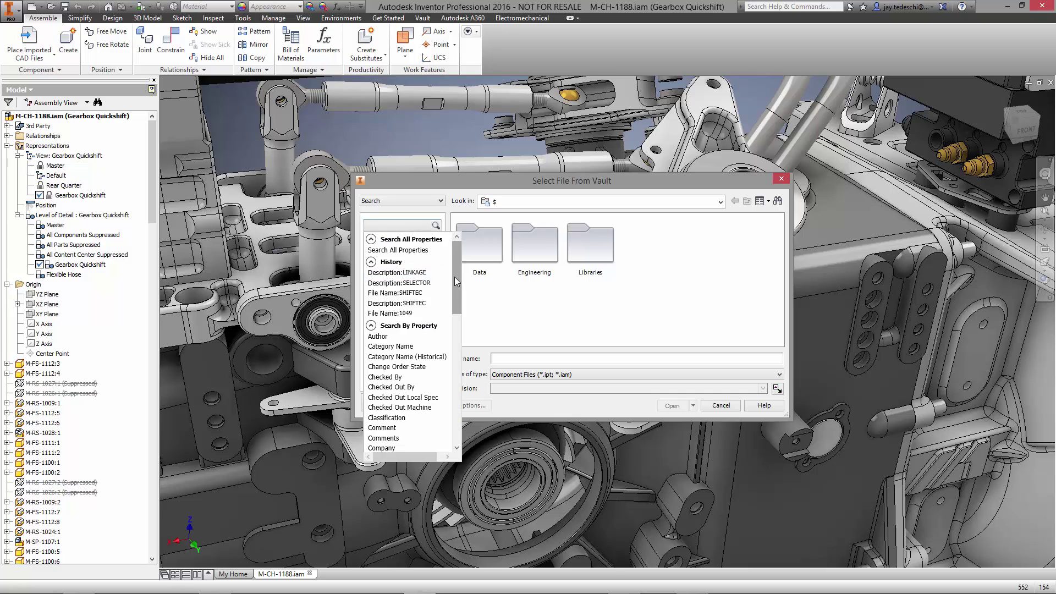
drag(455, 276, 462, 342)
click(407, 378)
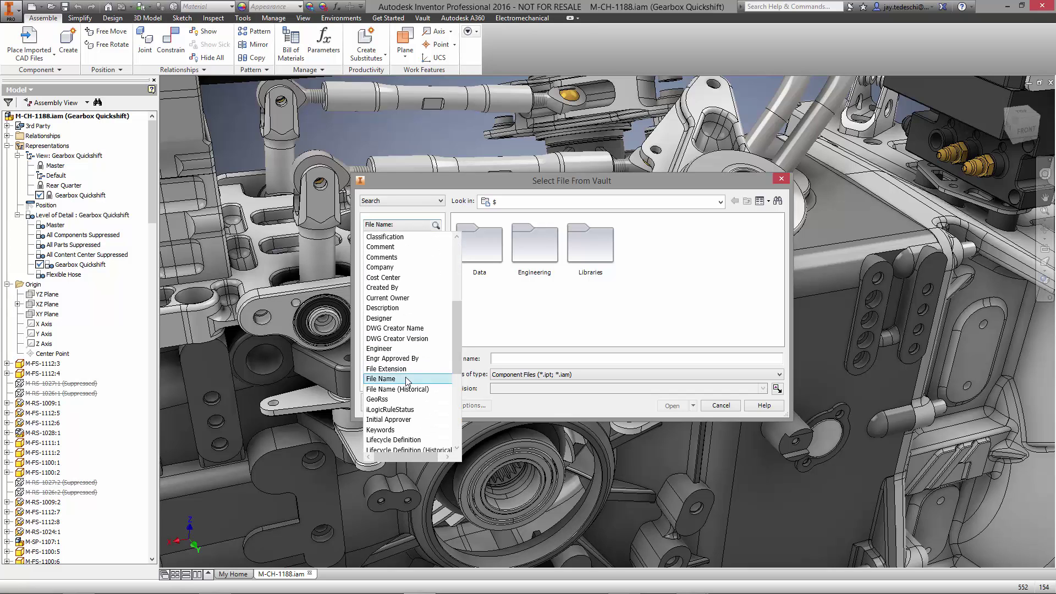
- Search Vault for SHIFTEC, filter to SolidWorks files, and pick Shiftec actuator.SLDASM
click(406, 226)
text(SHIFTE)
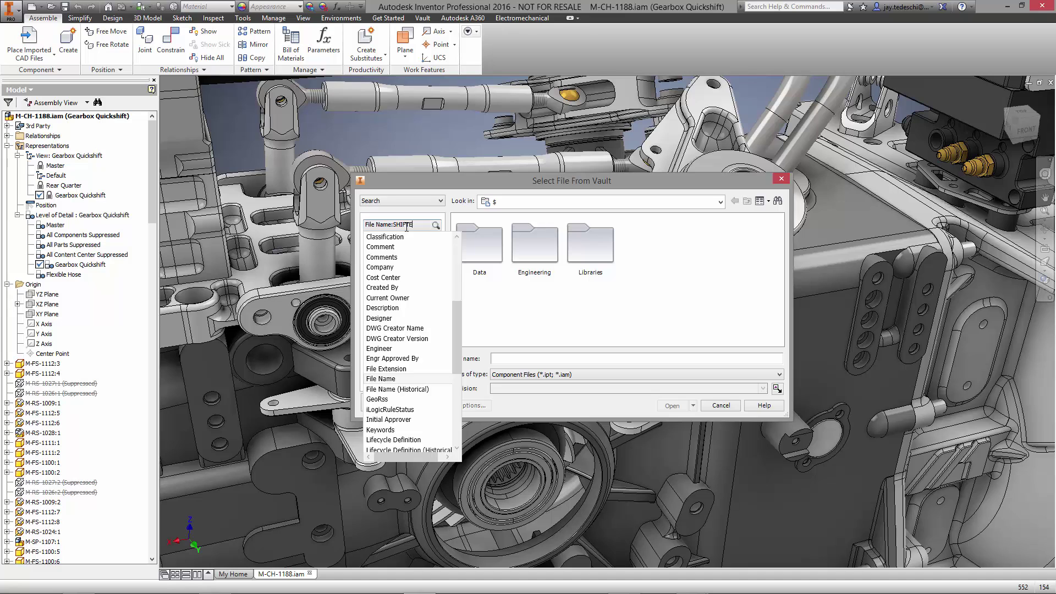
text(C)
key(Return)
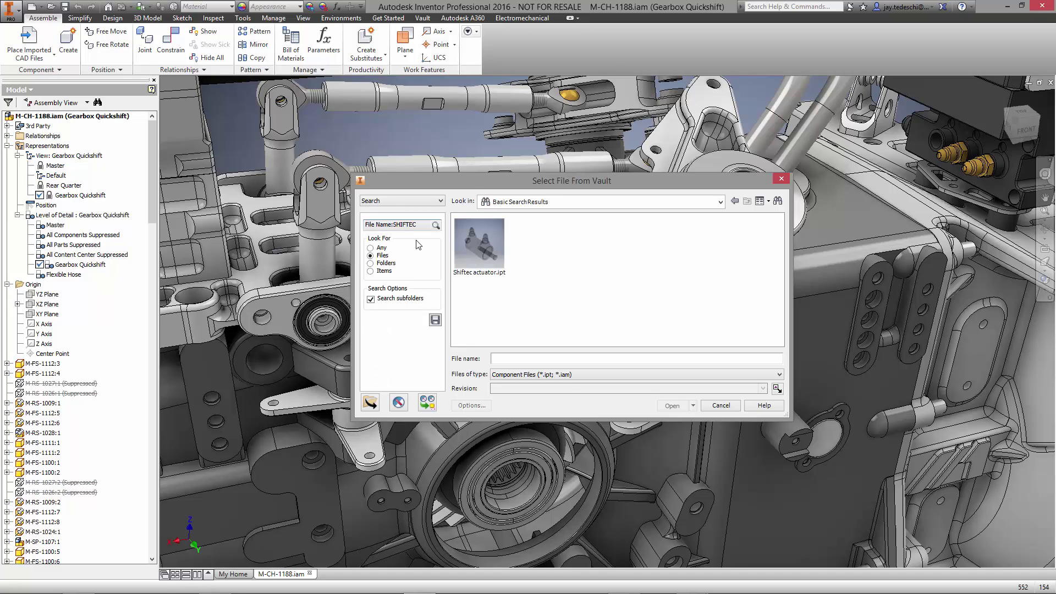
click(576, 376)
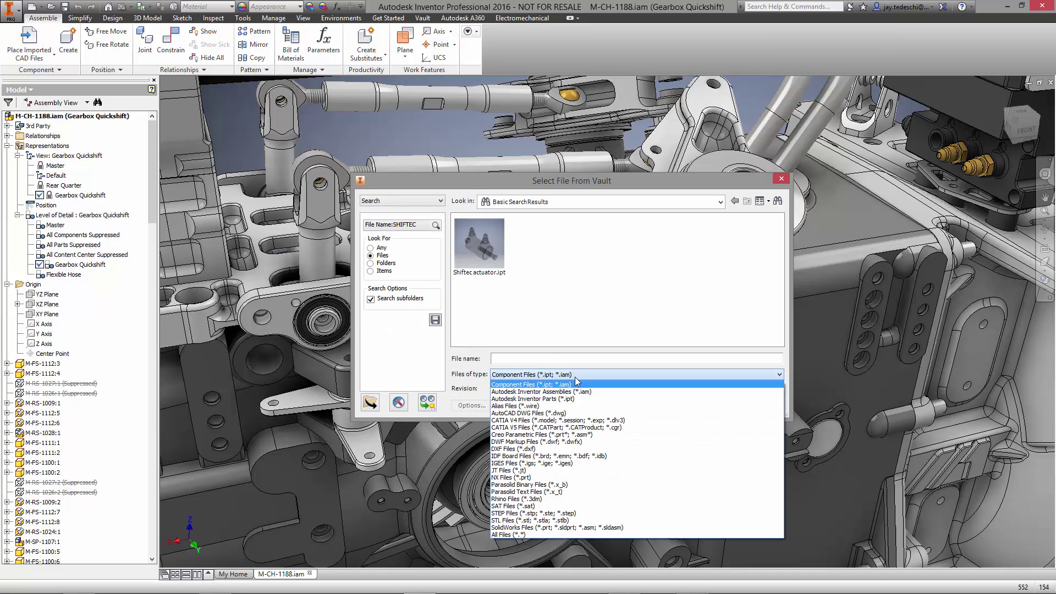
click(559, 525)
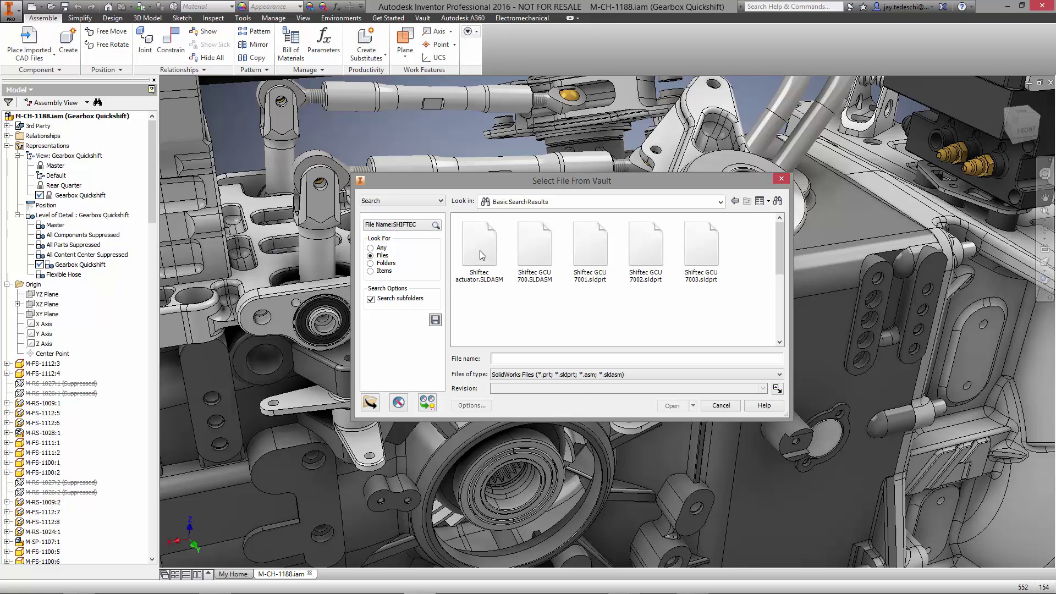
click(480, 250)
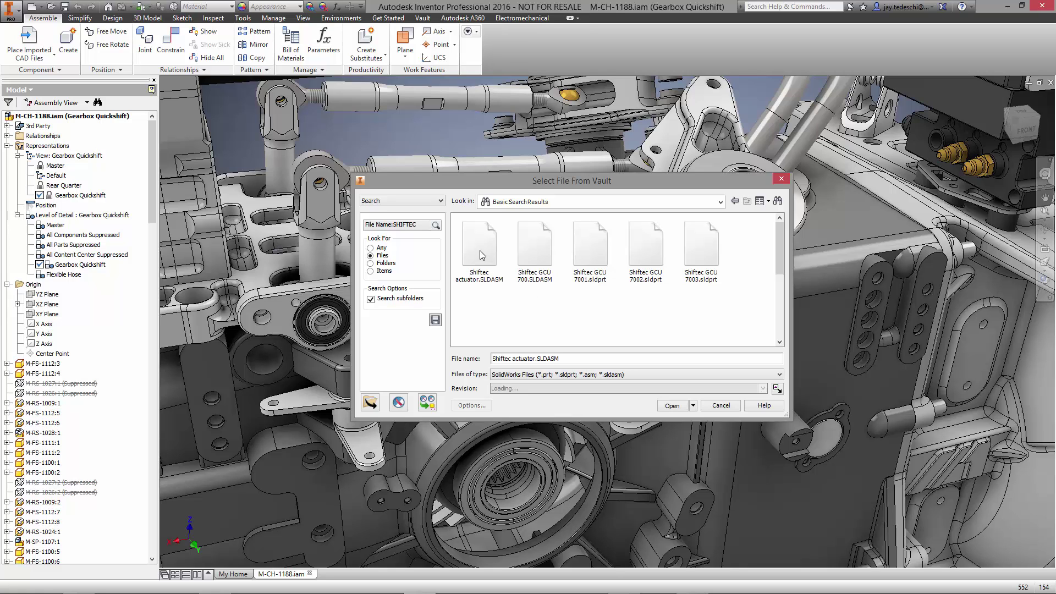
- Import the Shiftec actuator as a reference model, check it out, and place one copy
click(673, 405)
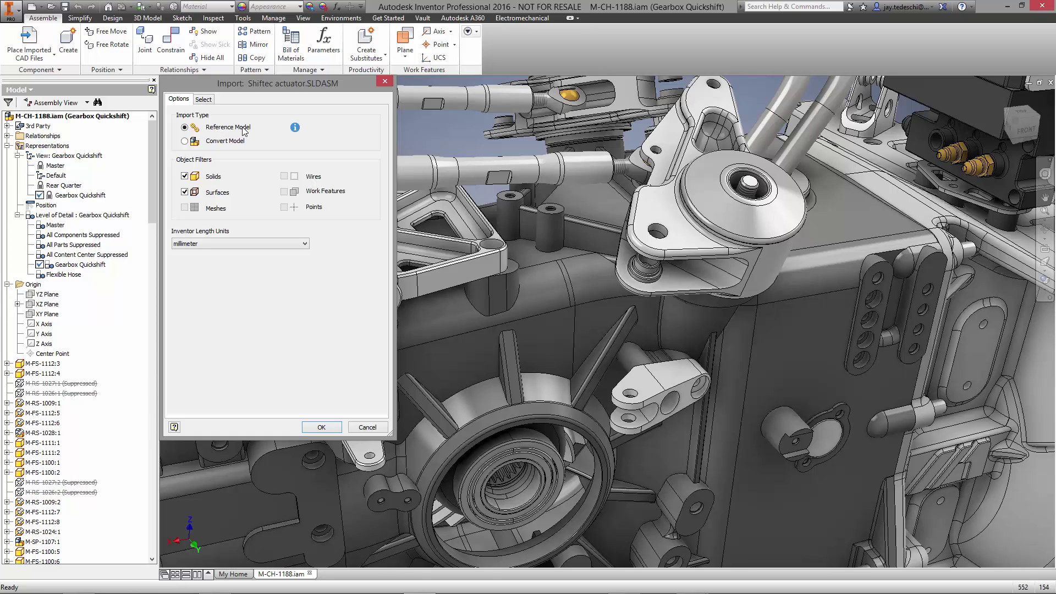
click(320, 429)
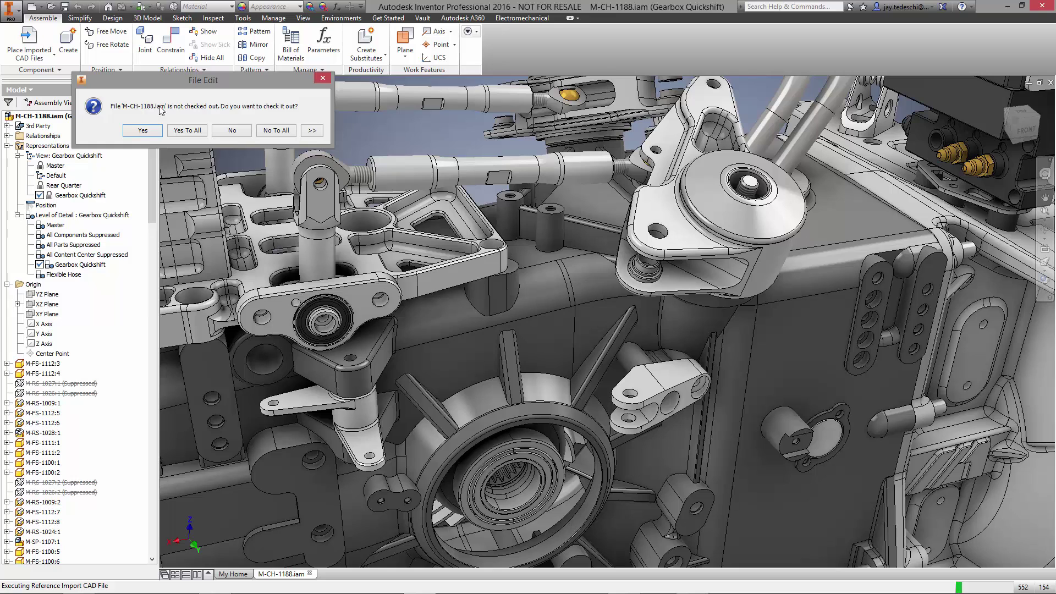
click(143, 131)
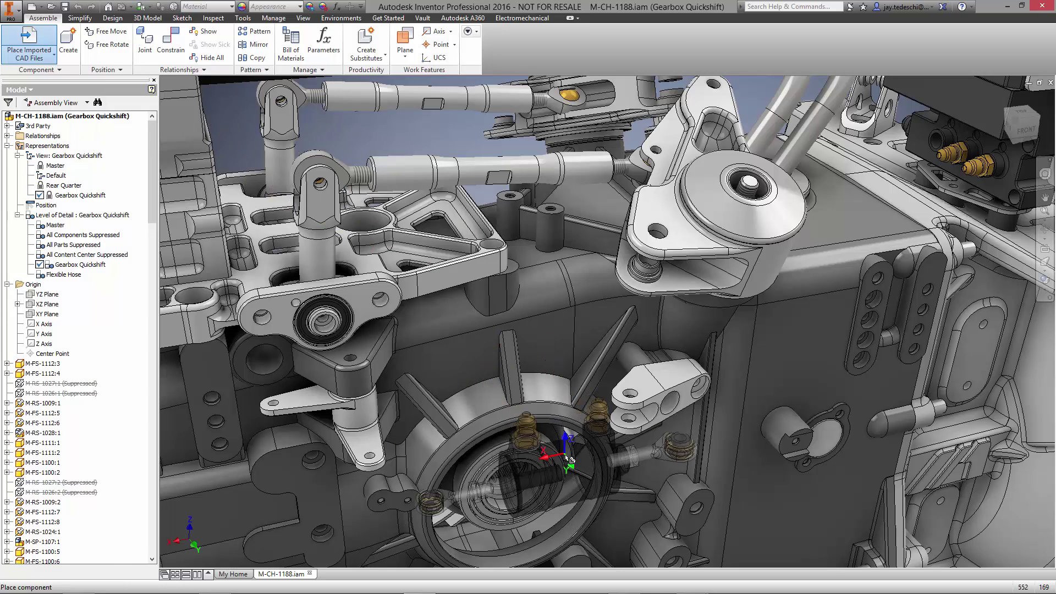
click(538, 472)
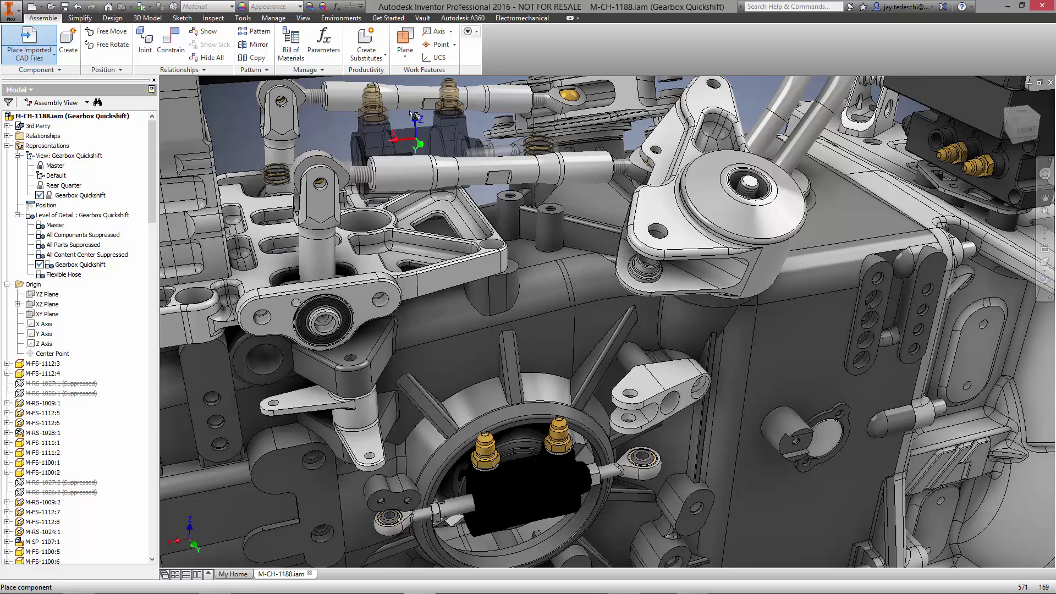
right_click(410, 133)
click(443, 135)
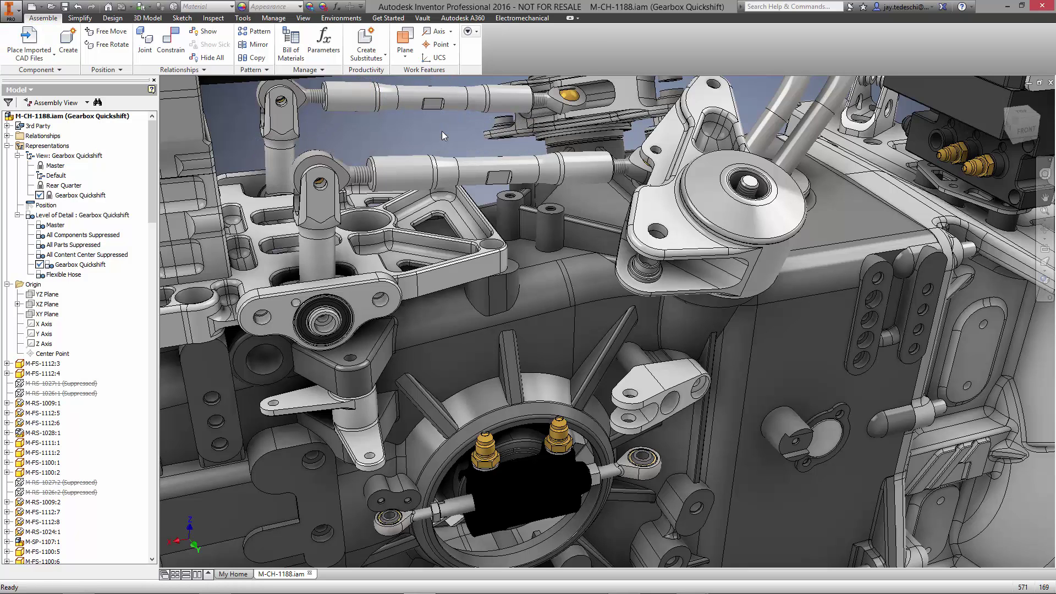
- Add an Insert constraint seating the actuator's rod-end eye in the bracket hole
right_click(444, 136)
click(469, 118)
click(230, 128)
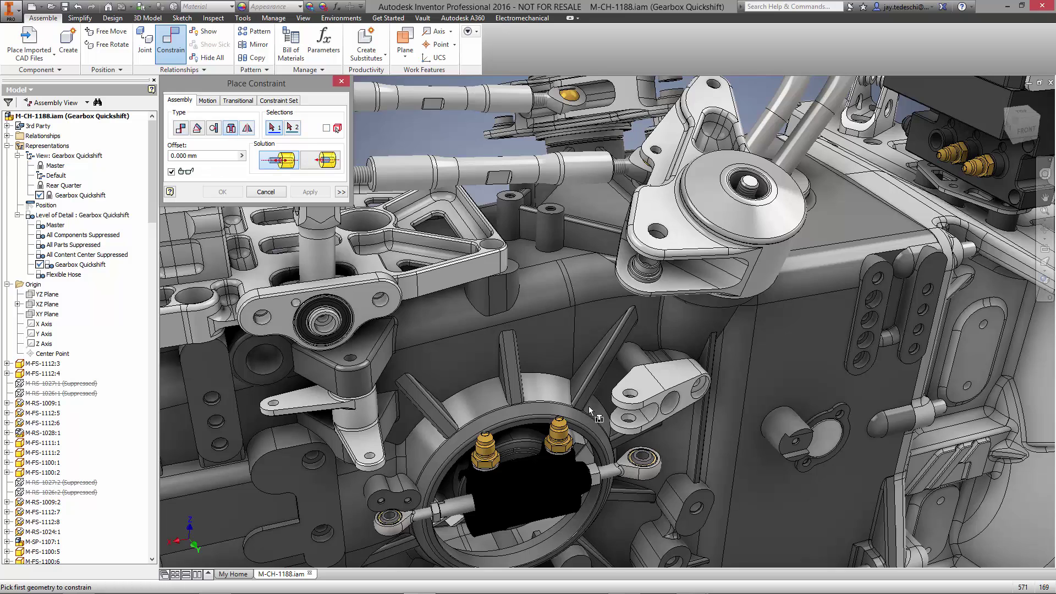
click(654, 462)
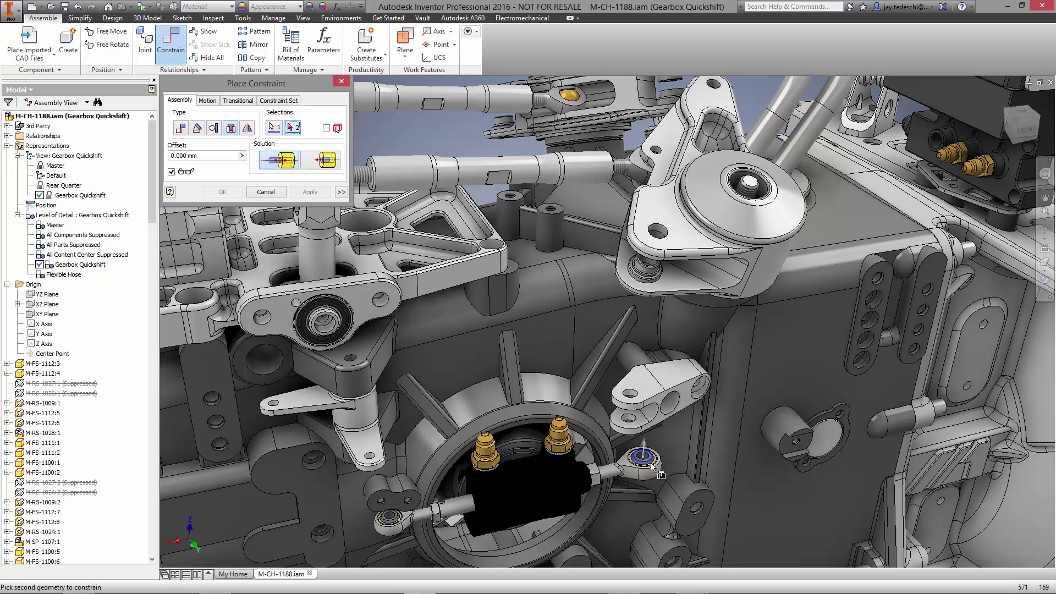
click(625, 416)
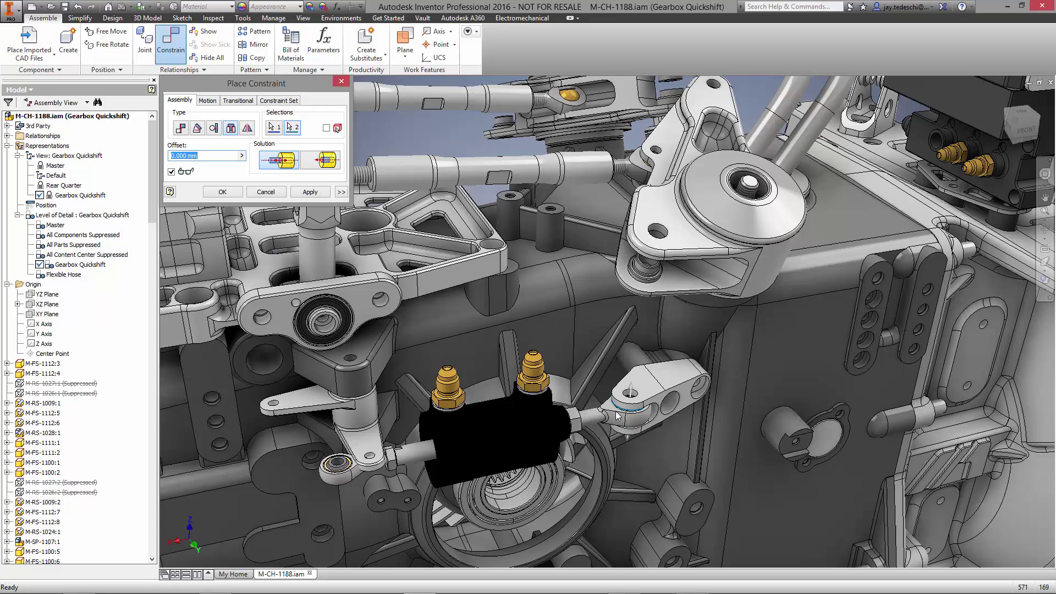
click(236, 195)
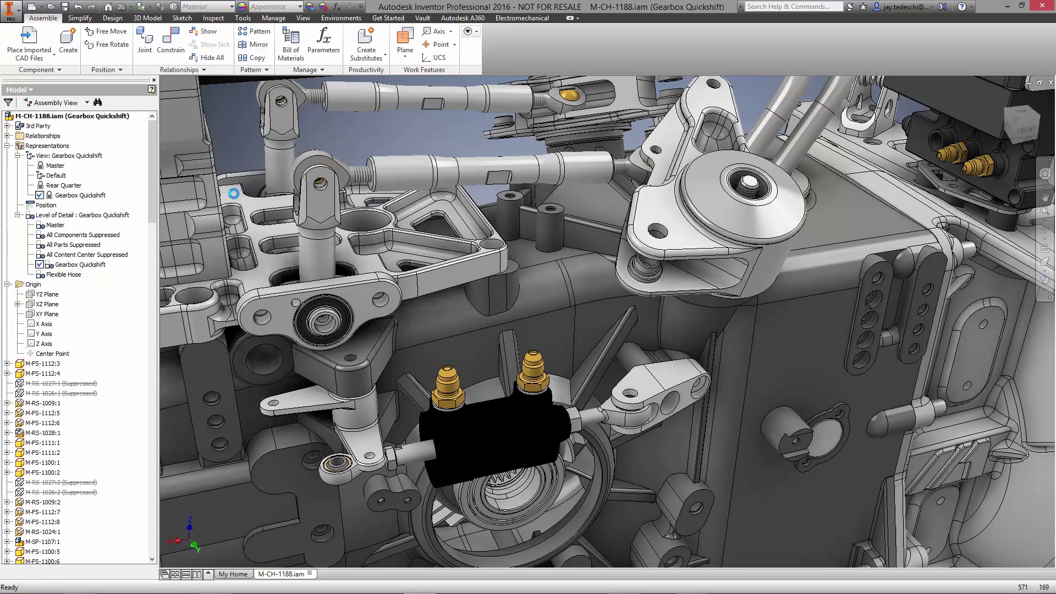
- Edit the import of Shiftec GCU 700:1, excluding subcomponents Shiftec GCU 7003 through 7005
right_click(972, 125)
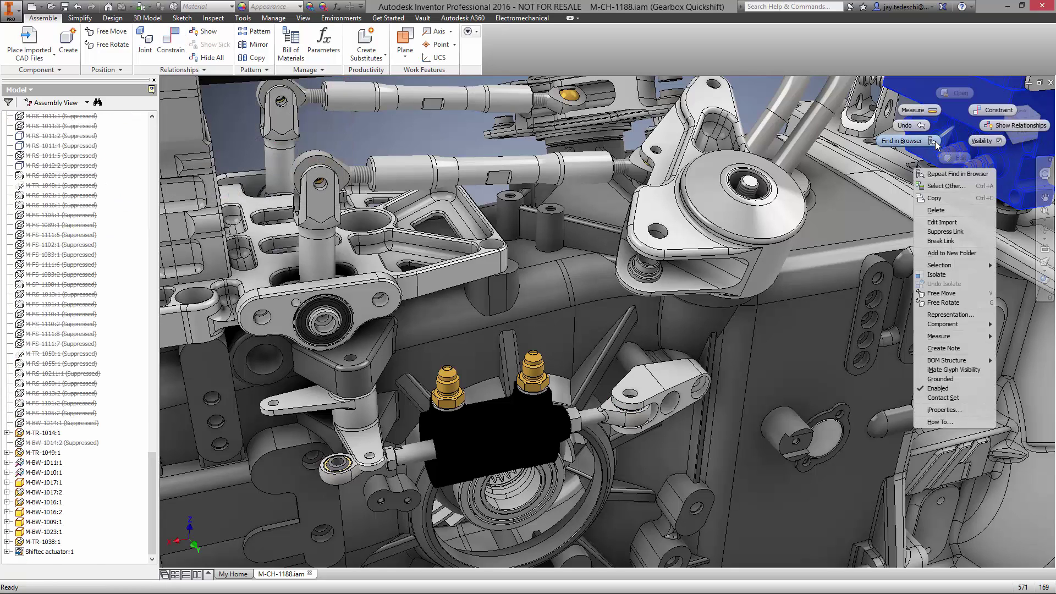
click(906, 140)
right_click(67, 121)
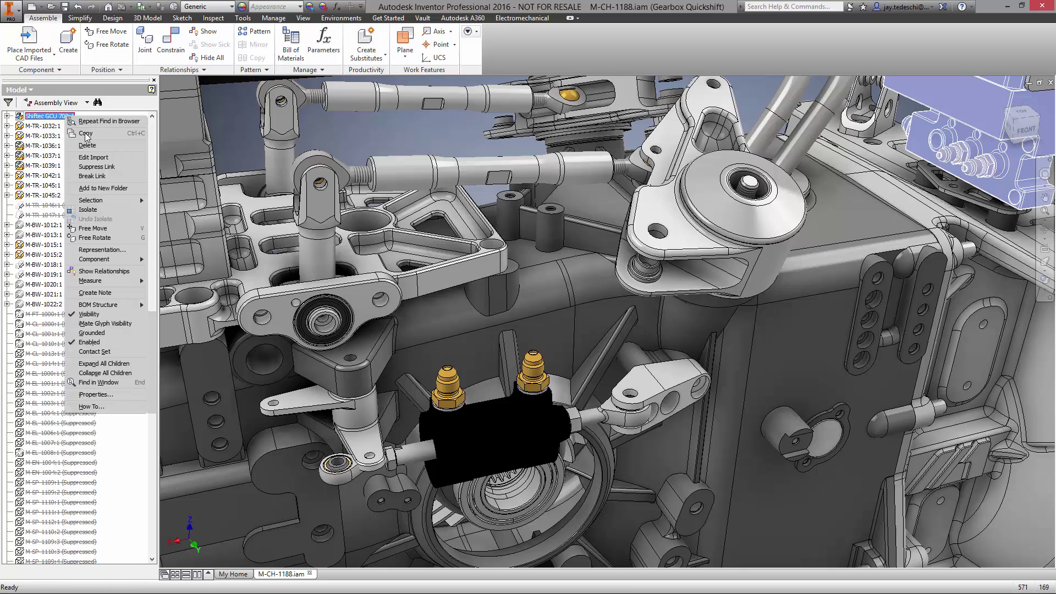
click(101, 159)
key(ctrl+Tab)
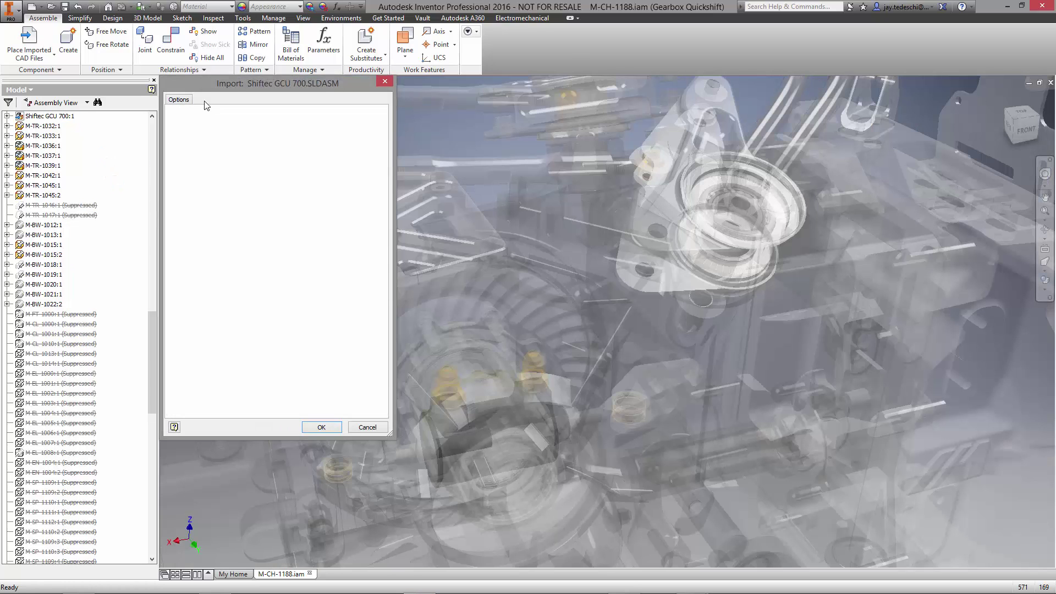
click(196, 173)
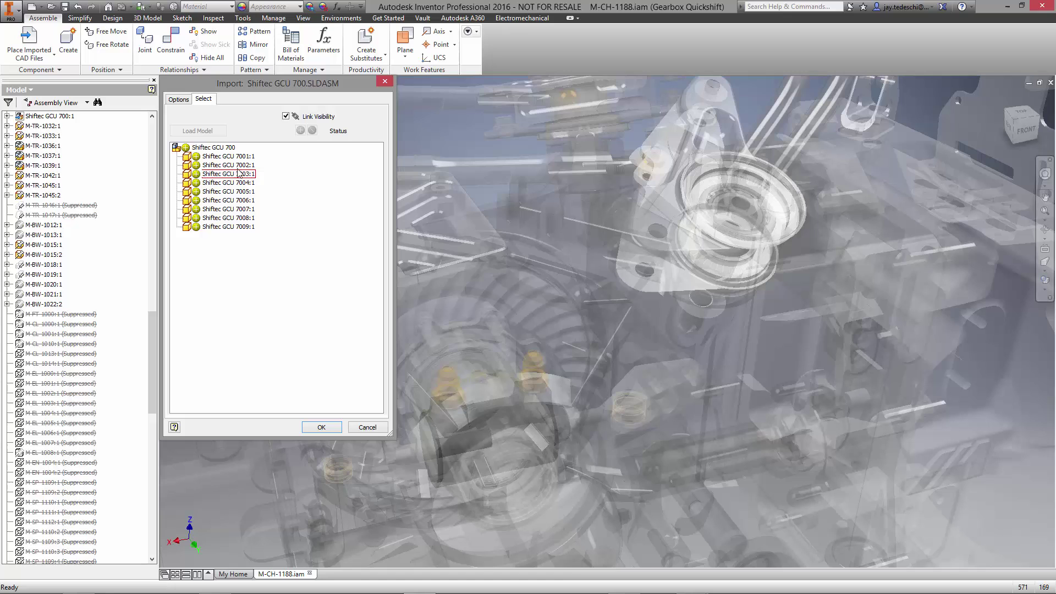
click(196, 182)
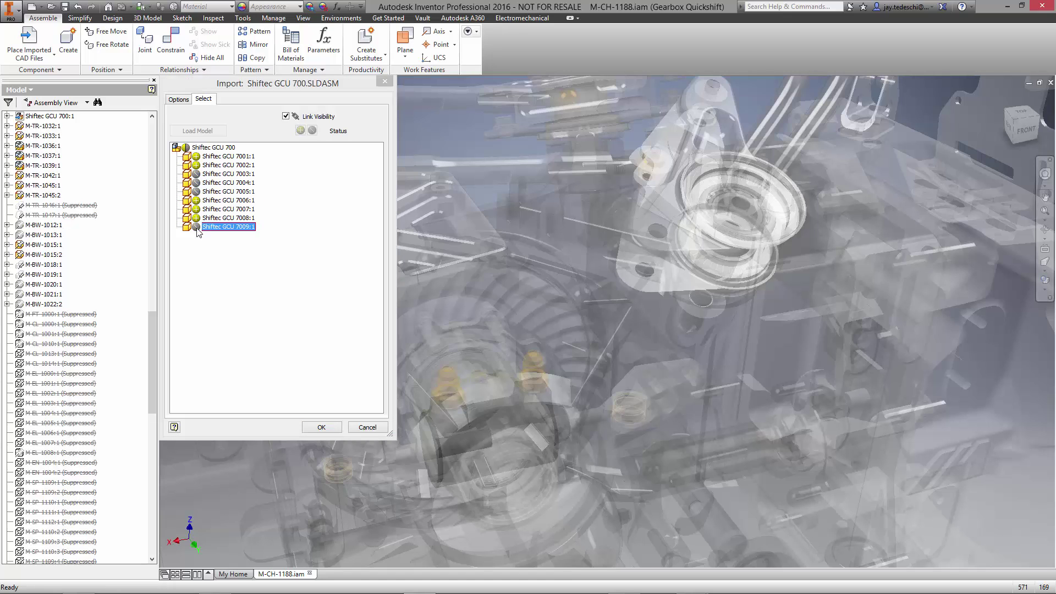
click(322, 428)
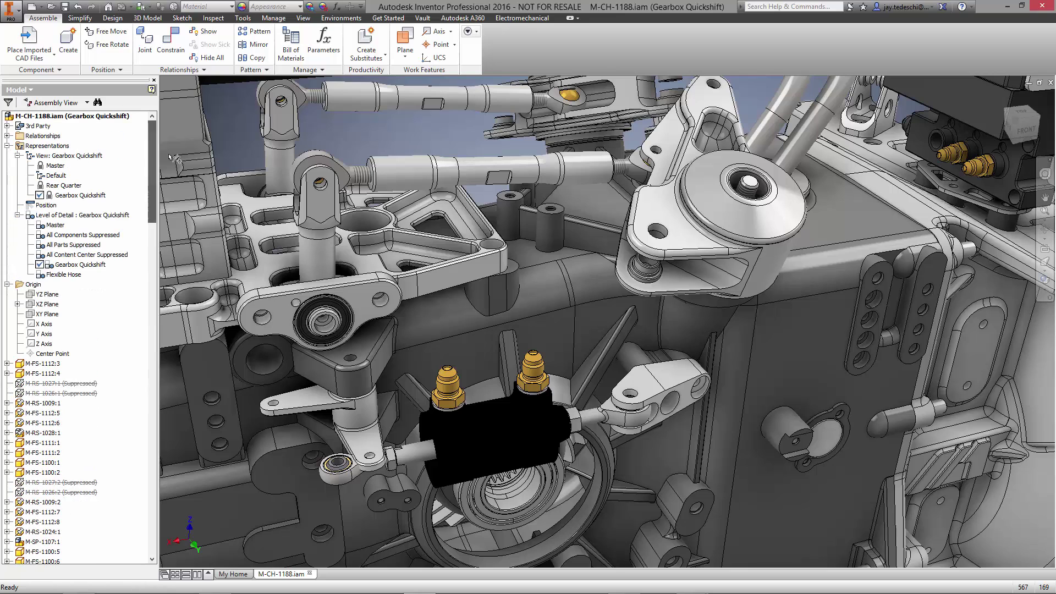
- Activate the Flexible Hose level of detail
right_click(66, 278)
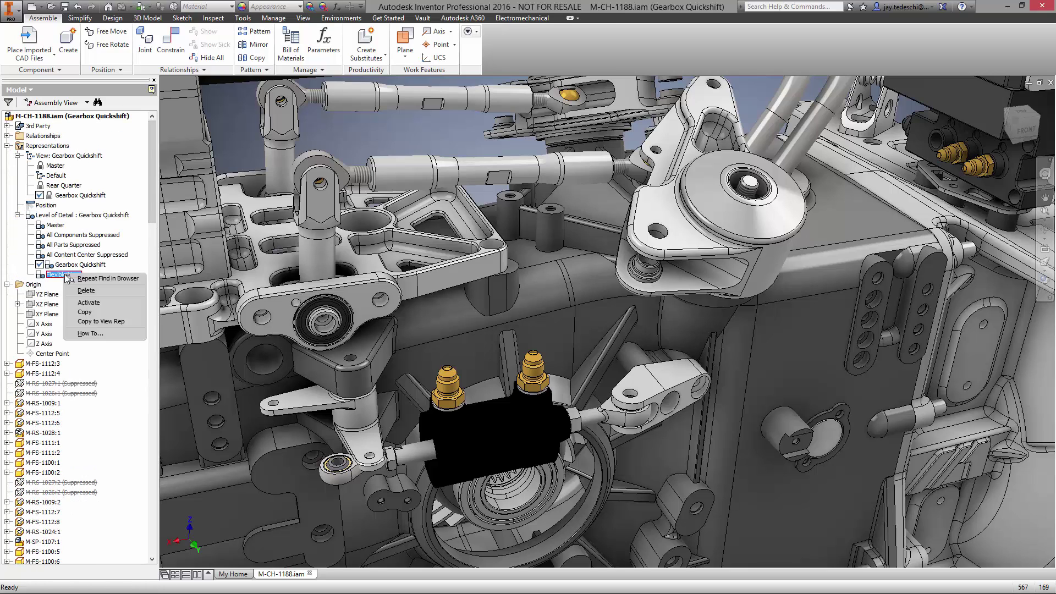
click(97, 306)
click(417, 131)
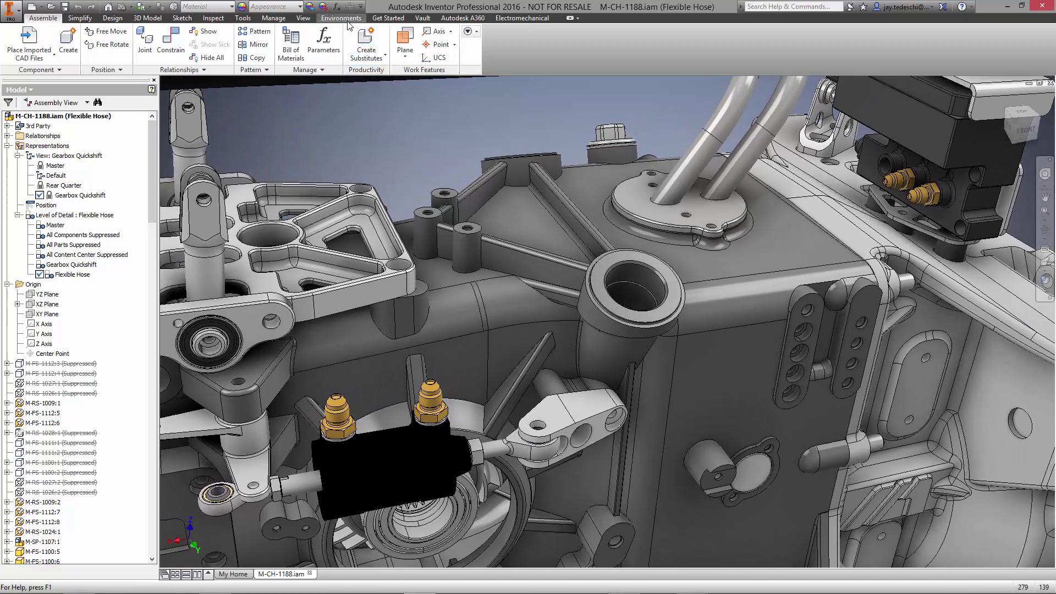
- Create a new tube and pipe run with both file prefixes set to TR
click(341, 18)
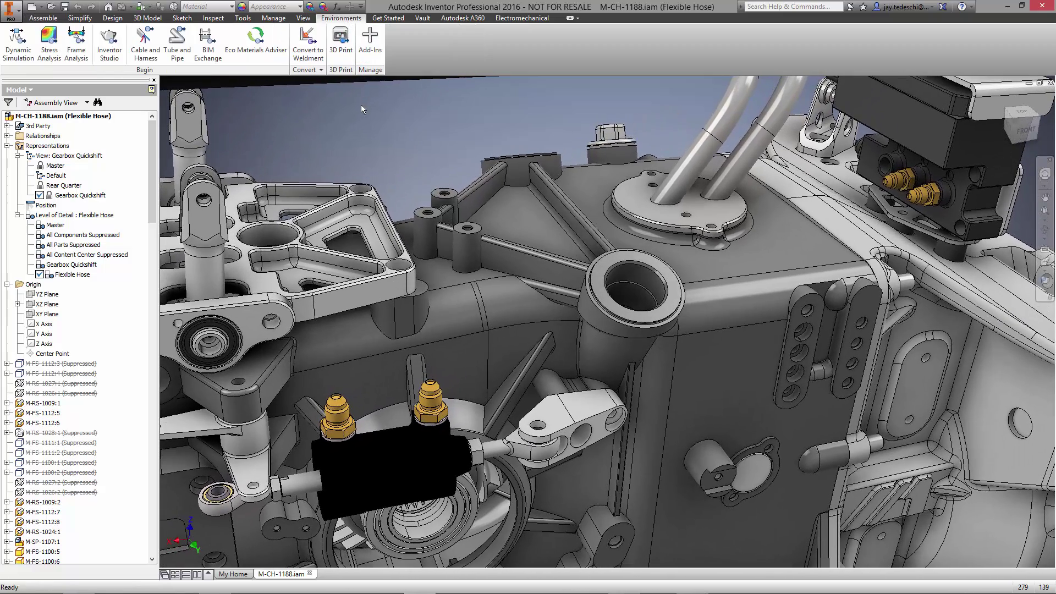
click(177, 43)
click(196, 73)
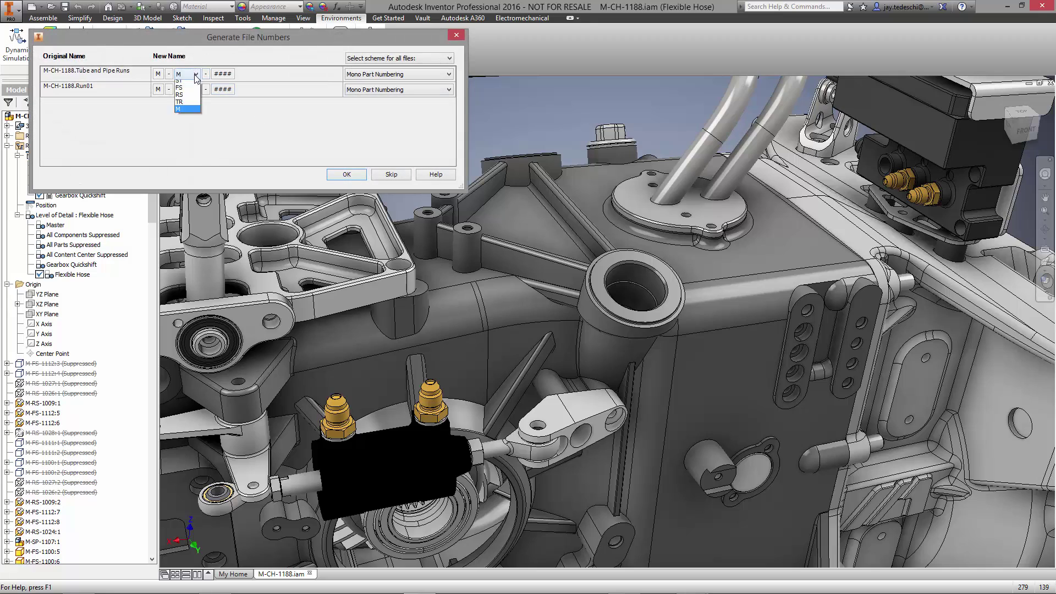
click(186, 174)
click(195, 89)
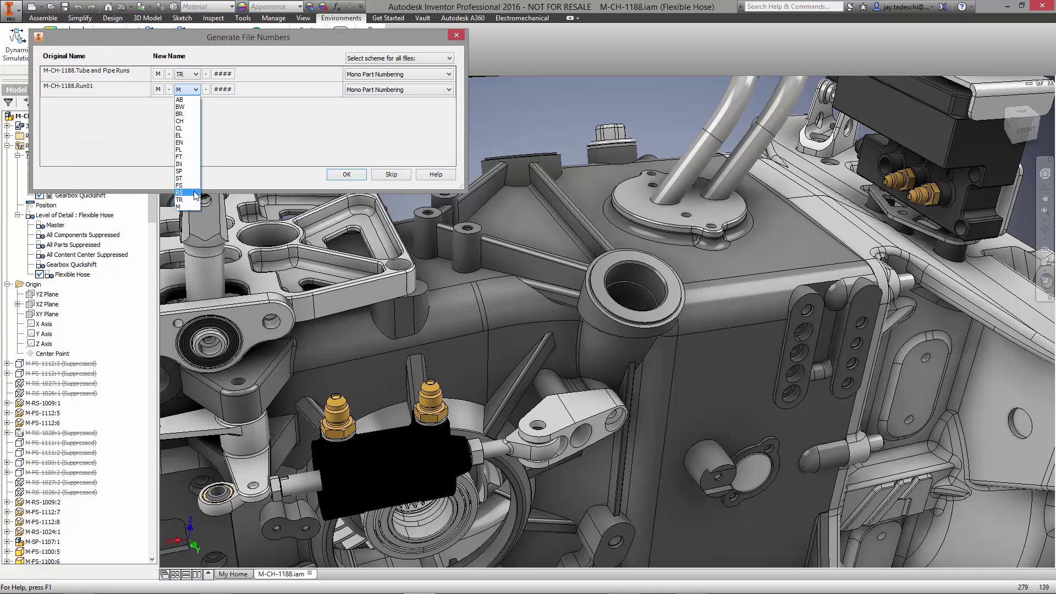
click(187, 195)
click(345, 175)
click(309, 224)
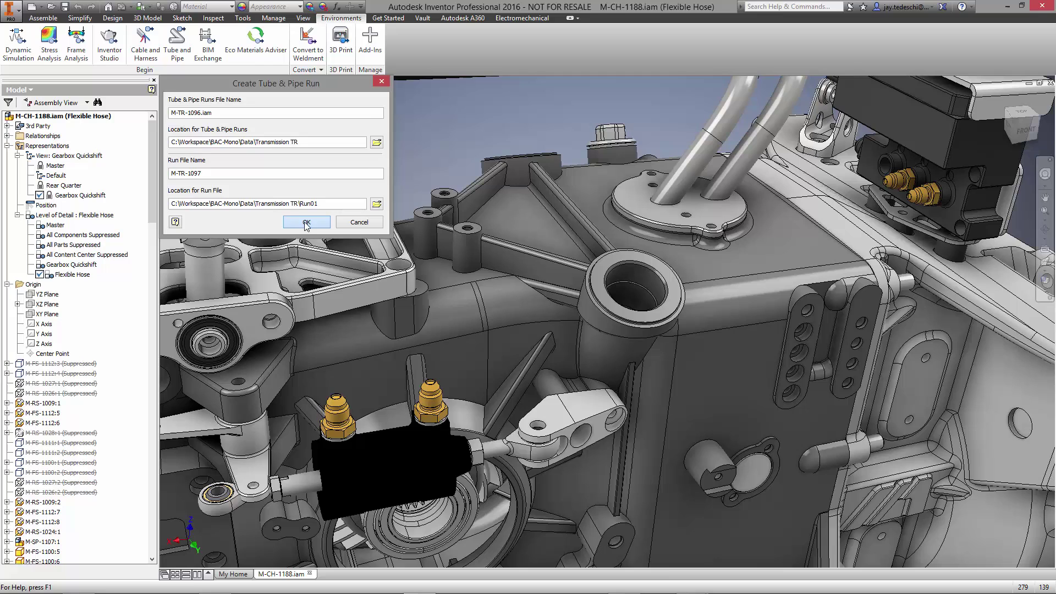
- Copy the Female Thread - Swivel hydraulic hose style in Tube and Pipe Styles
click(168, 42)
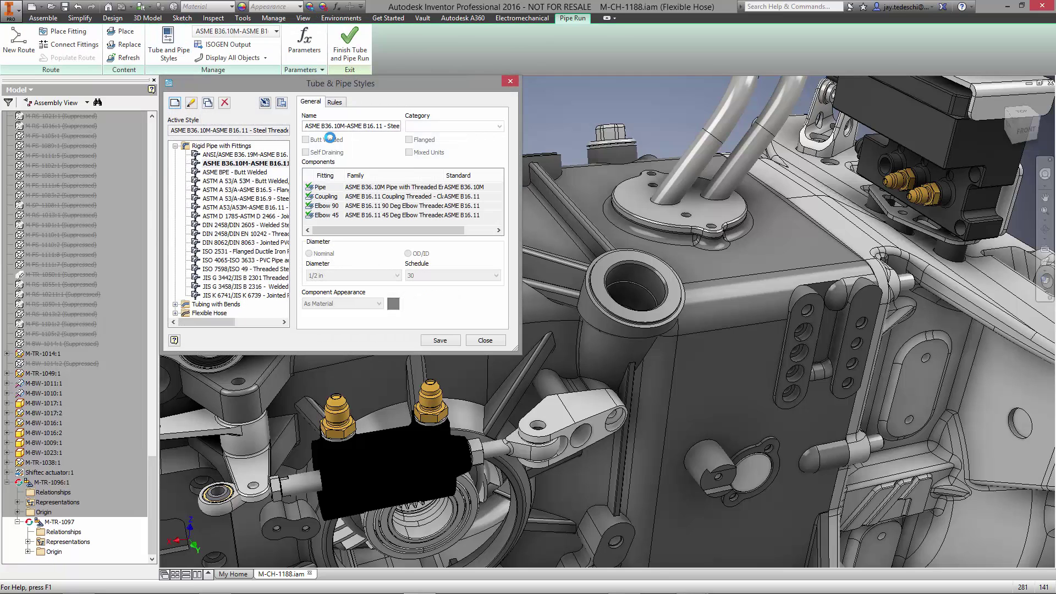
click(175, 313)
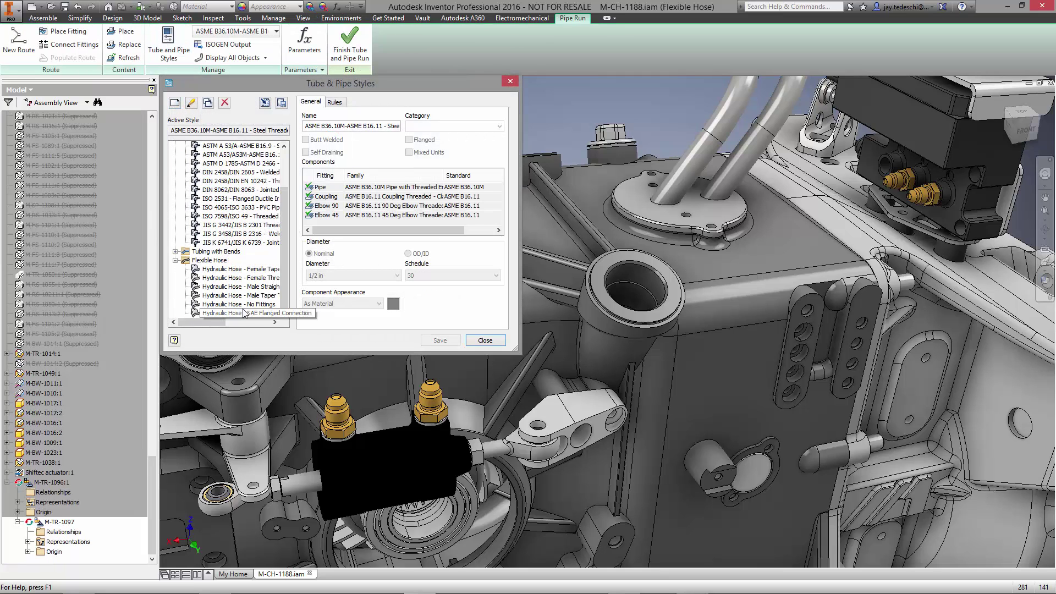
click(265, 279)
right_click(265, 279)
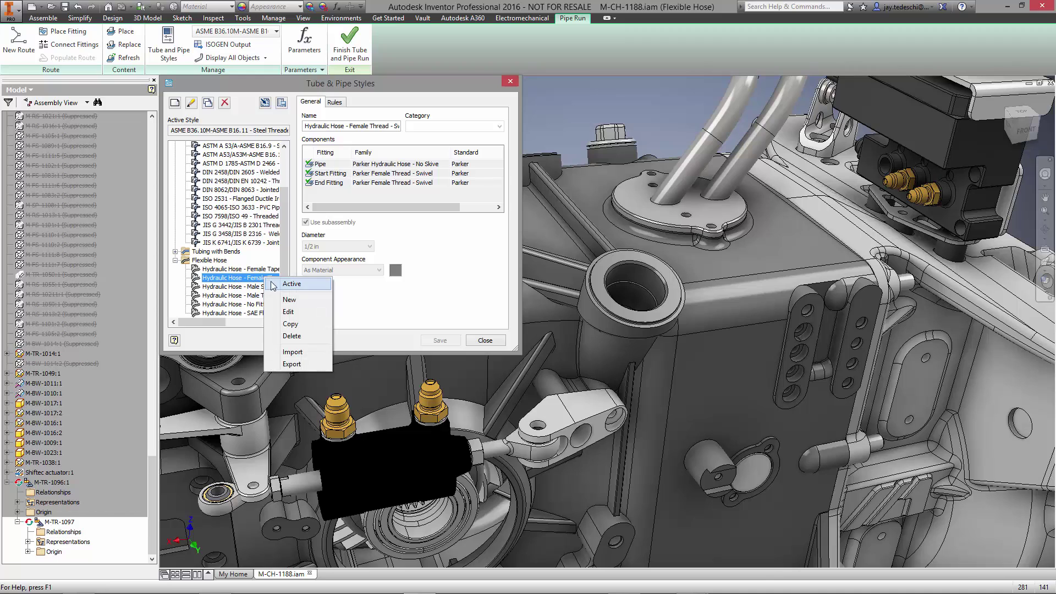
click(286, 313)
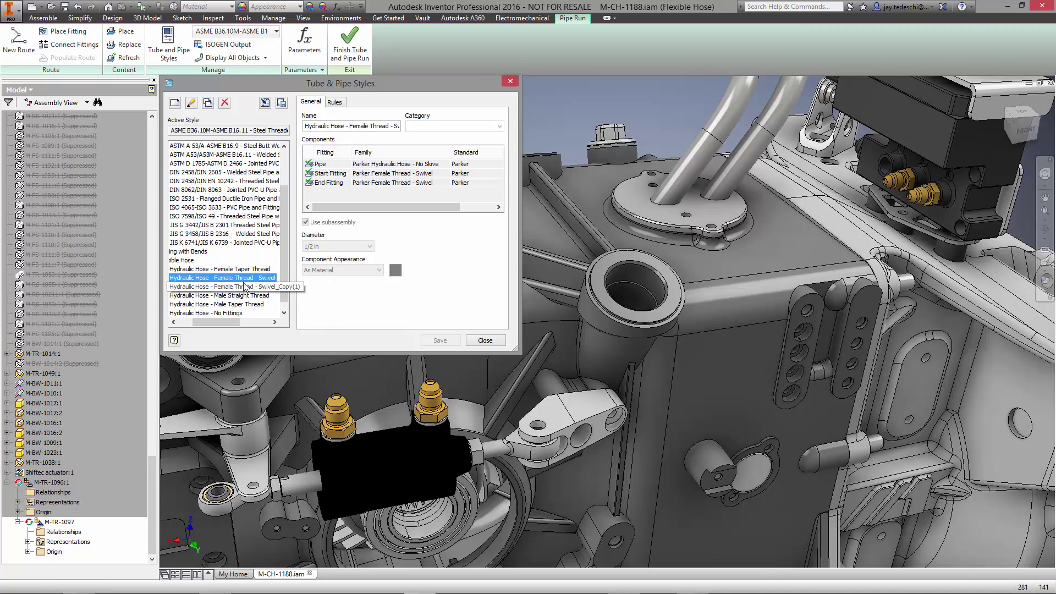
- Activate the copied hose style and rename it to Pneumatic Quickshift
double_click(245, 286)
right_click(263, 286)
click(296, 306)
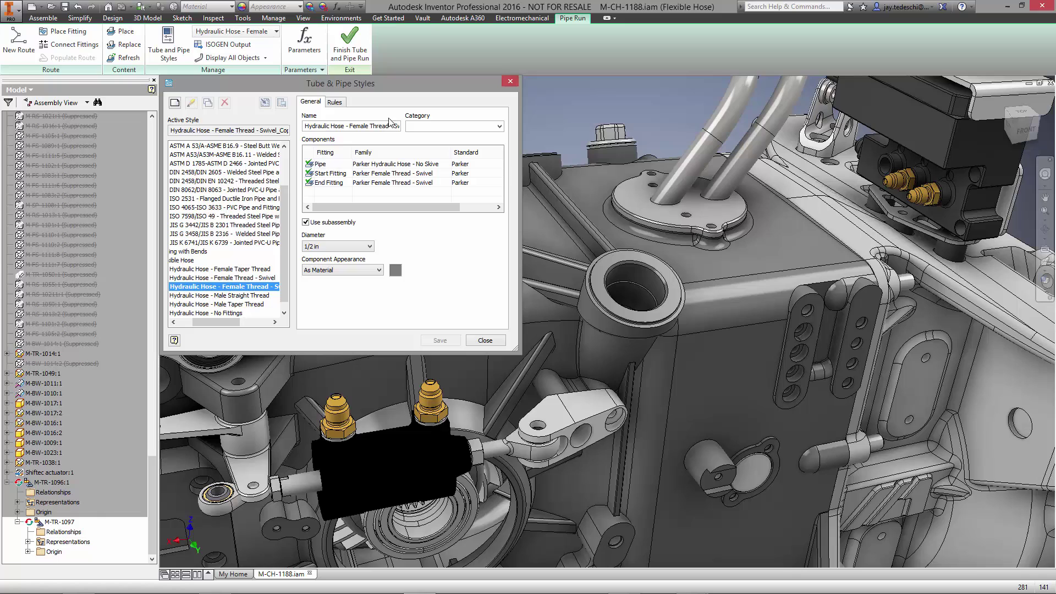
drag(330, 126, 423, 128)
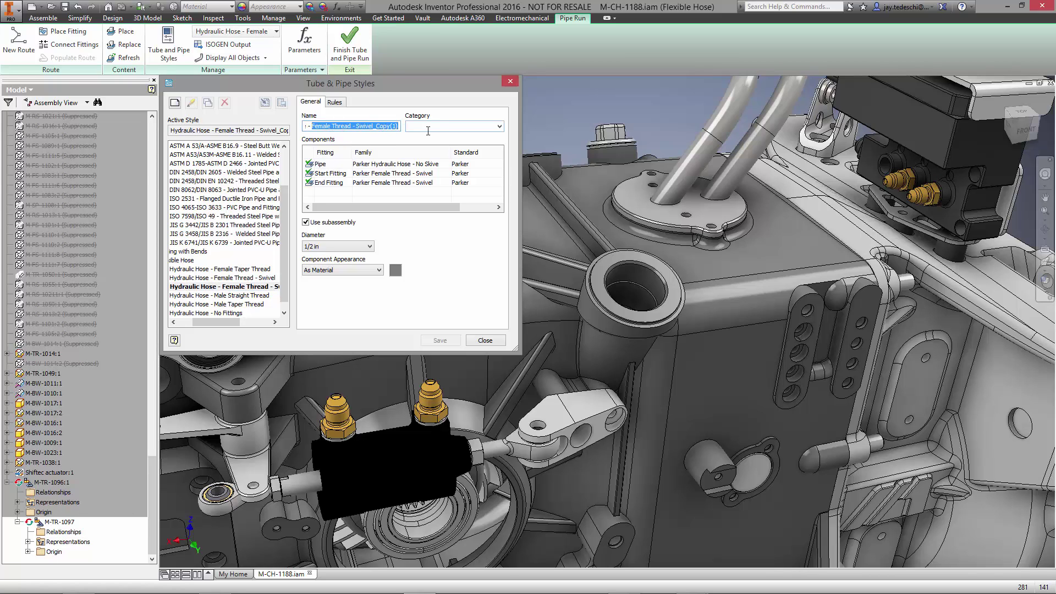
text(Pneumatic Quickshift)
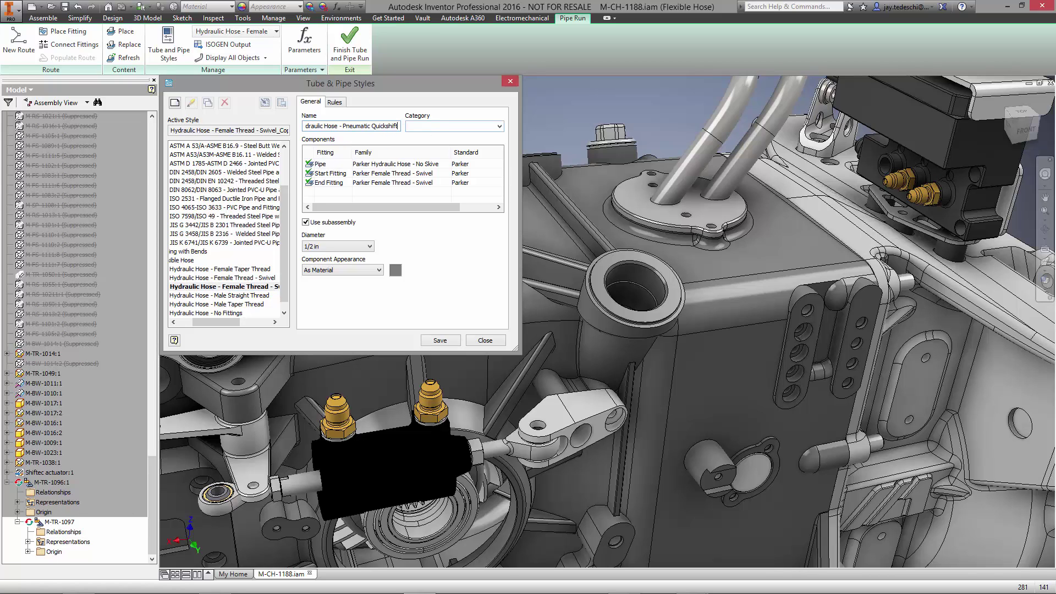
click(370, 246)
- Set hose diameter to 1/4 in and route the first hose with a 30 mm offset point
click(347, 261)
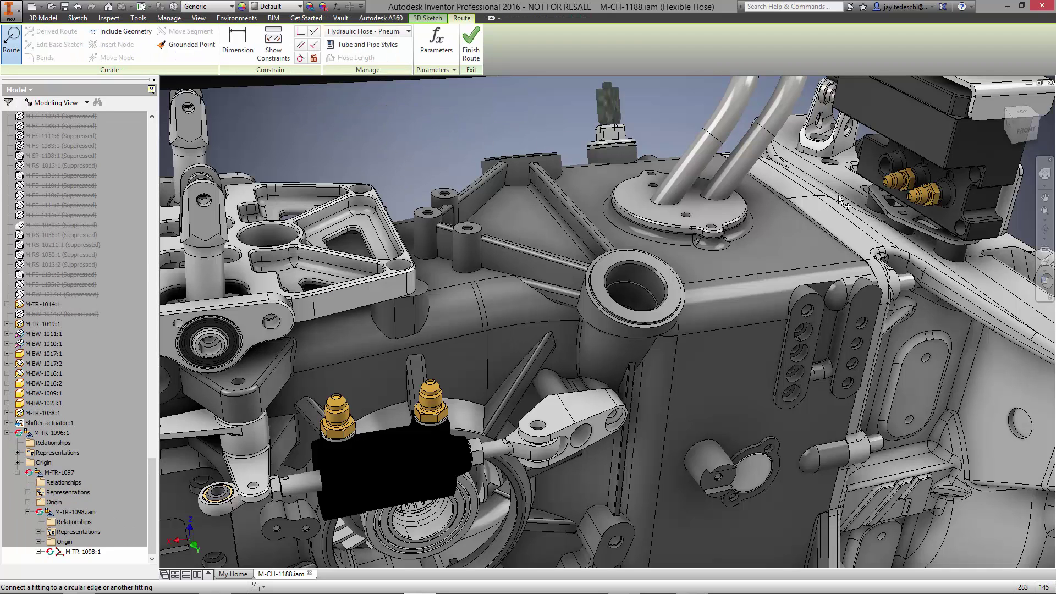
click(909, 196)
click(436, 385)
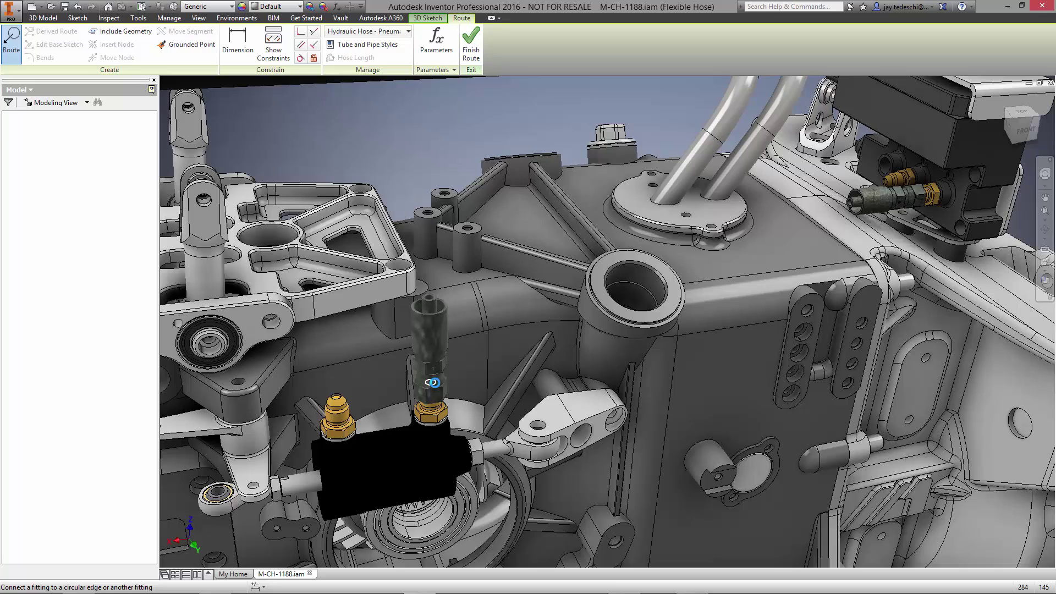
right_click(792, 247)
click(813, 257)
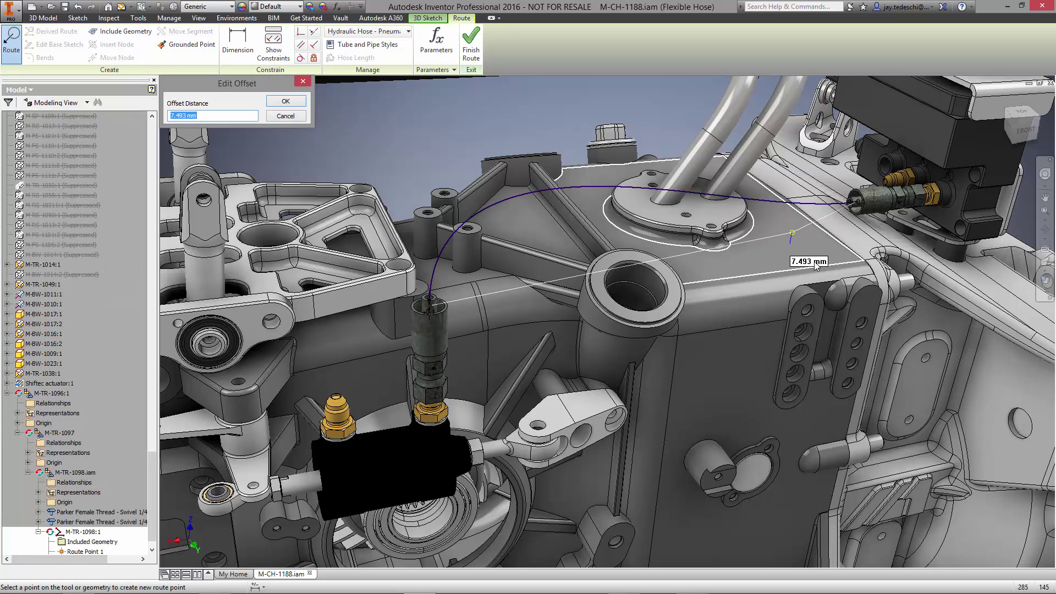
text(30)
key(Return)
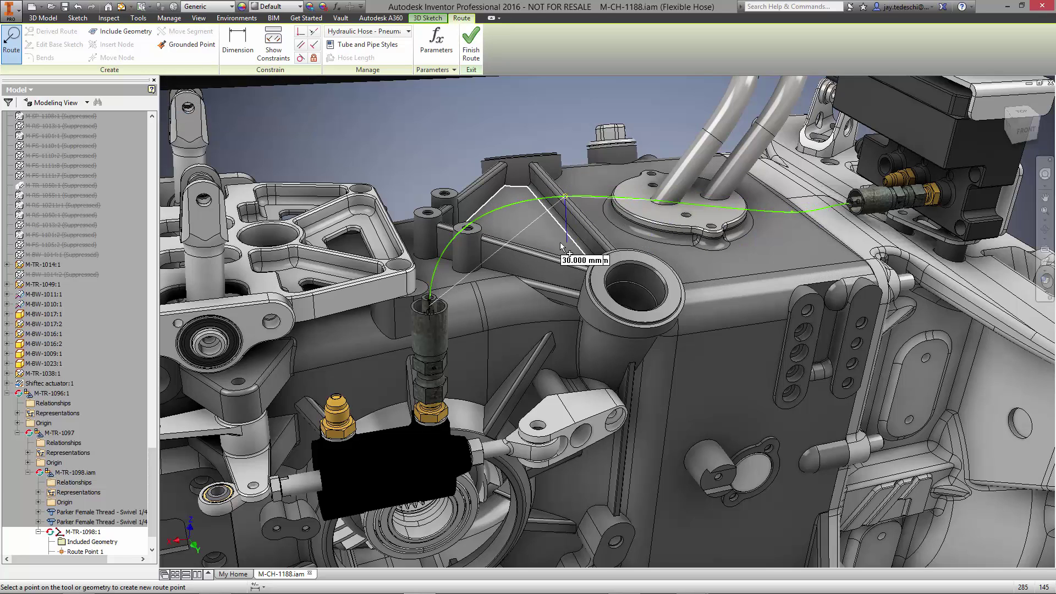
click(562, 256)
- Route the second hose from the left brass port with a 30 mm offset, then finish the route
right_click(420, 136)
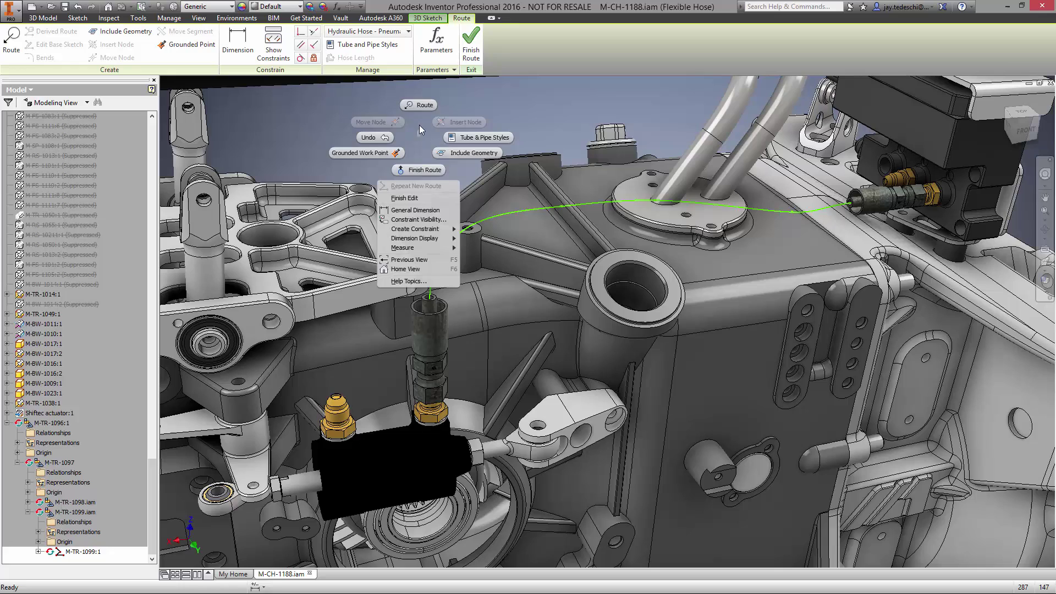
click(418, 108)
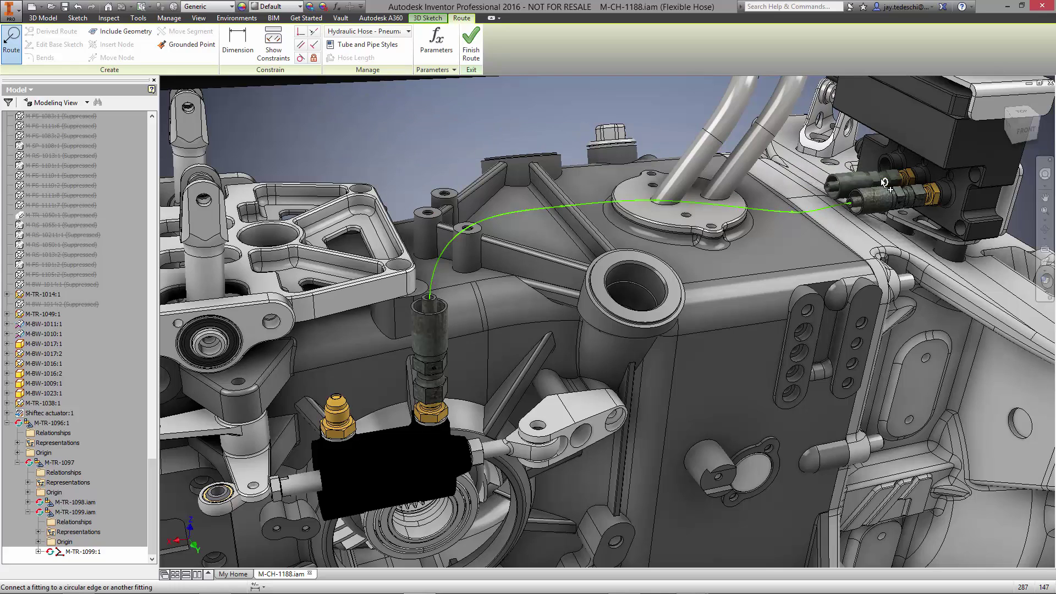
click(337, 400)
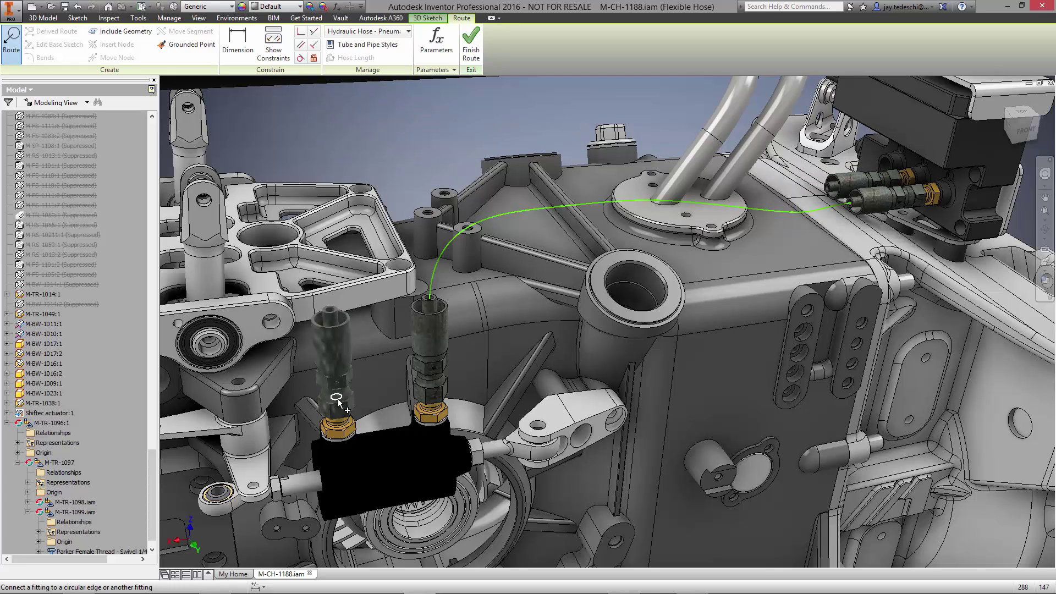
click(338, 400)
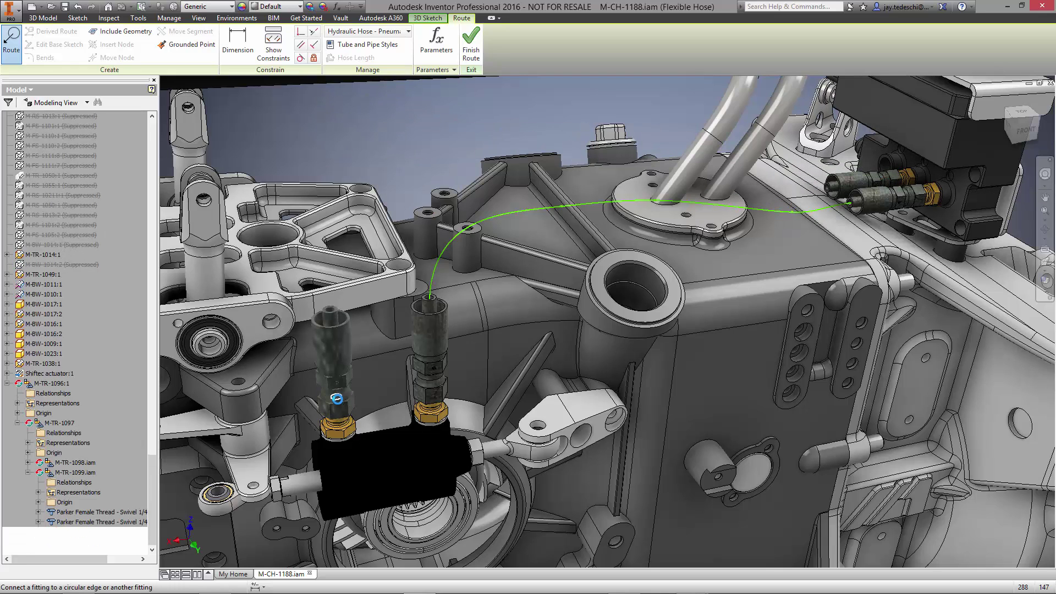
right_click(754, 187)
click(775, 208)
text(30)
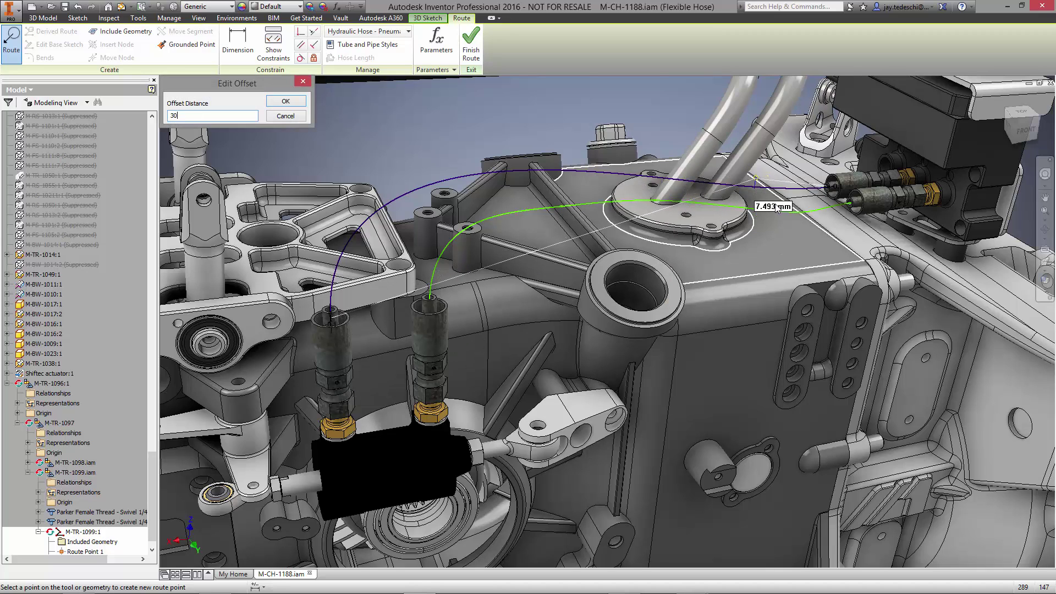
key(Return)
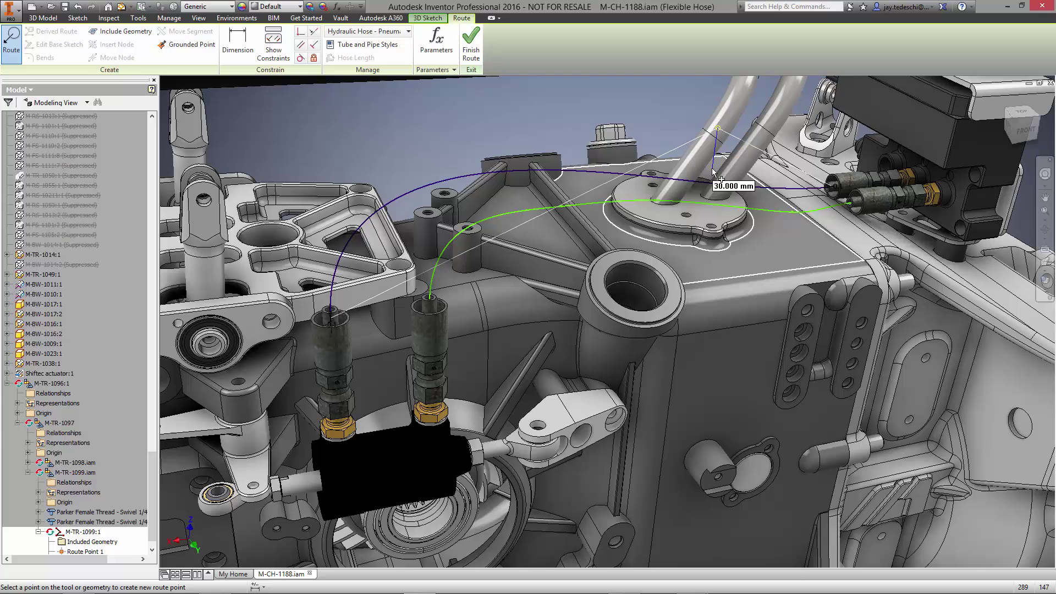
click(713, 173)
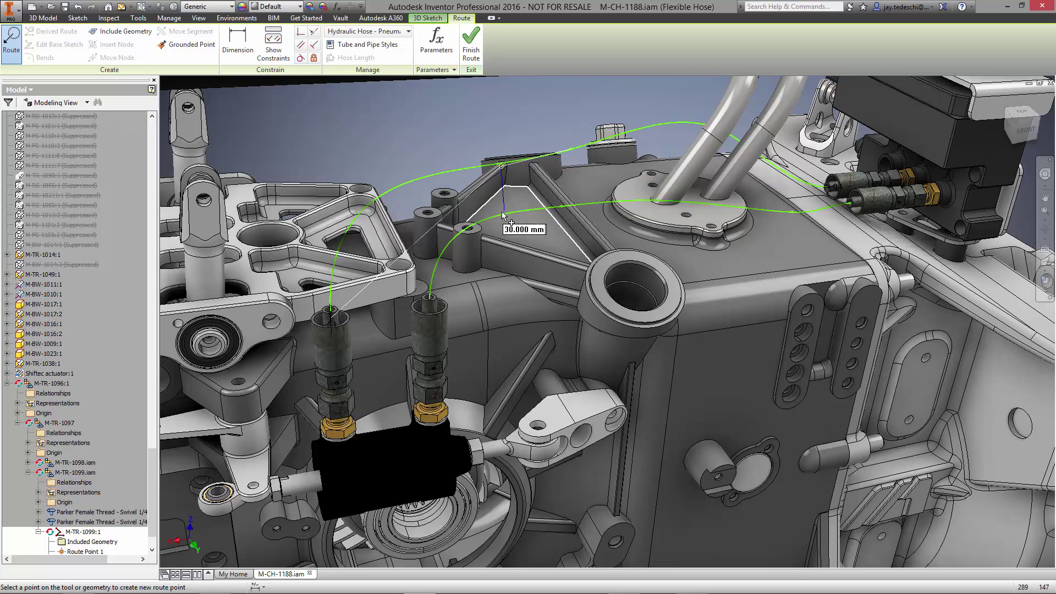
right_click(422, 128)
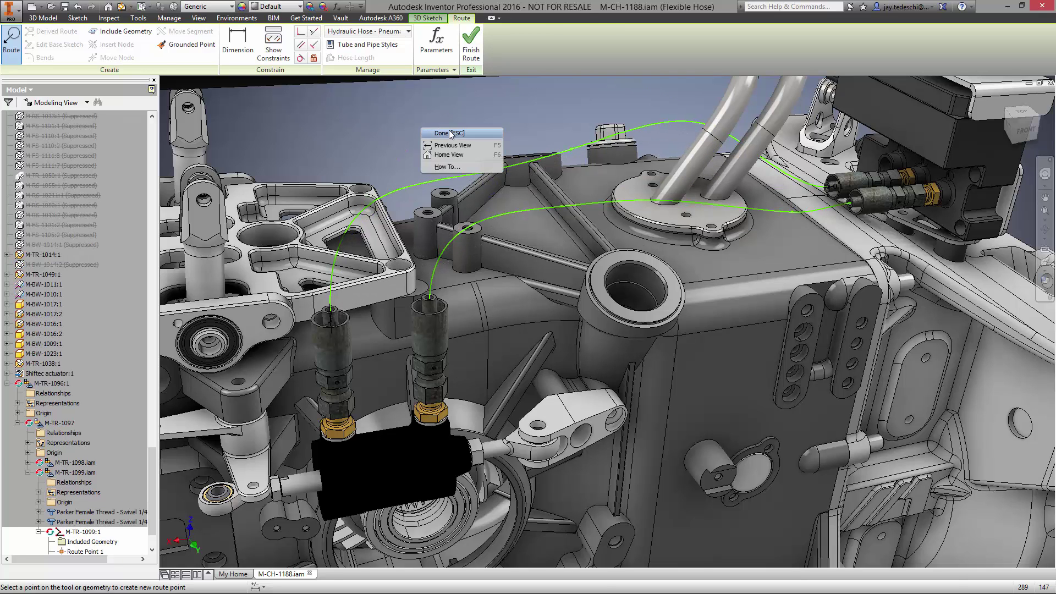
click(450, 133)
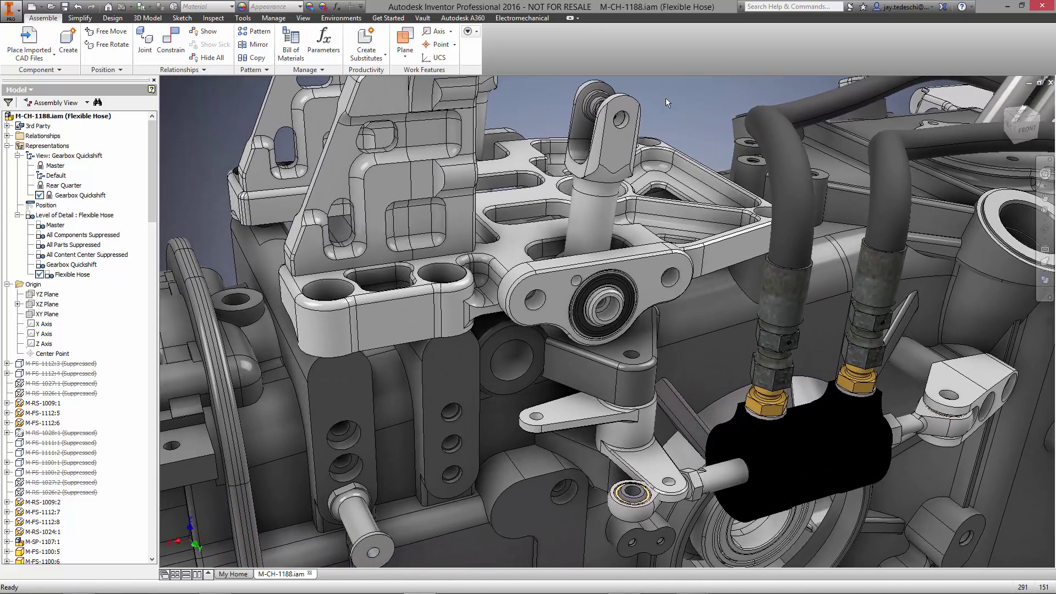
- Search Vault by Description for SELECTOR and load M-TR-1055 for placement
right_click(682, 112)
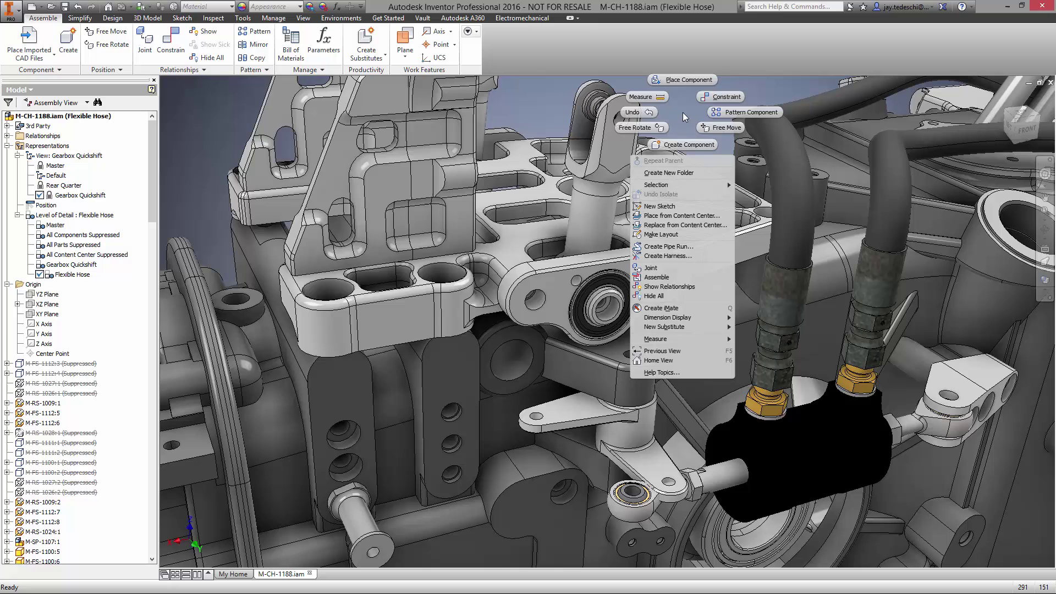
click(689, 80)
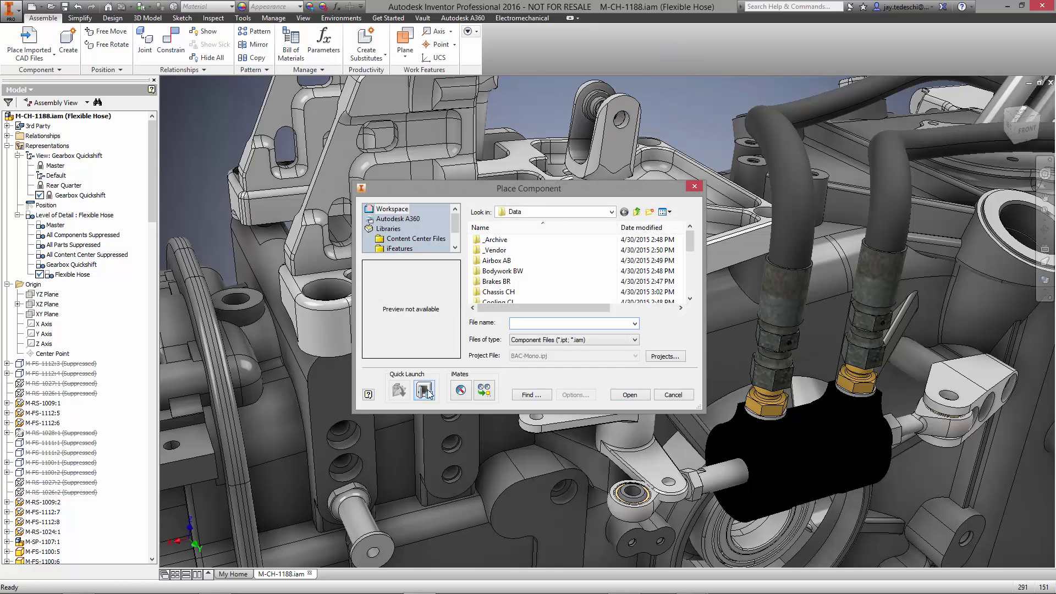
click(632, 394)
click(407, 225)
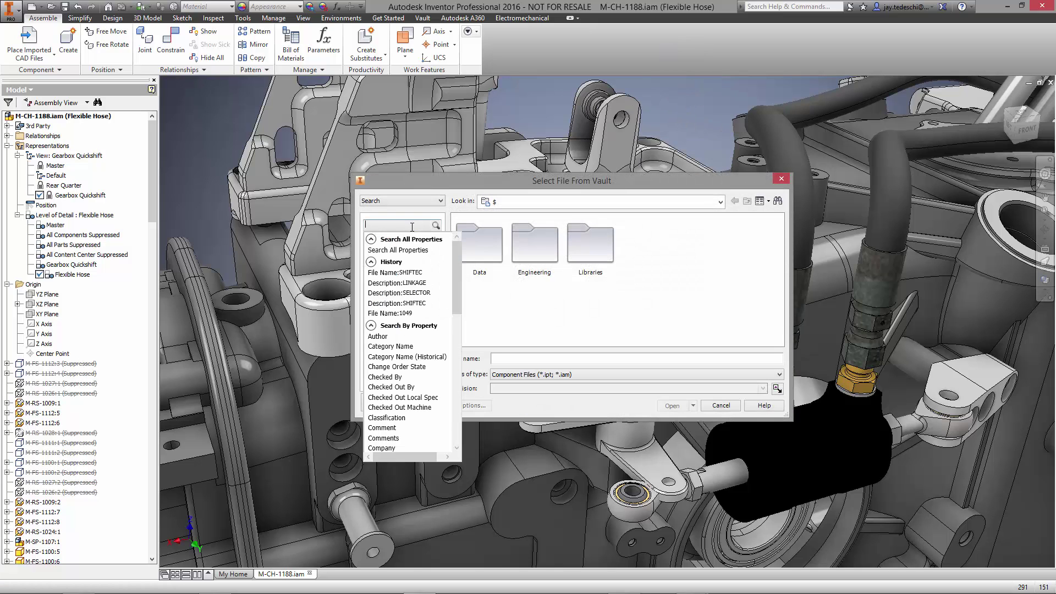
drag(451, 278, 455, 319)
click(404, 332)
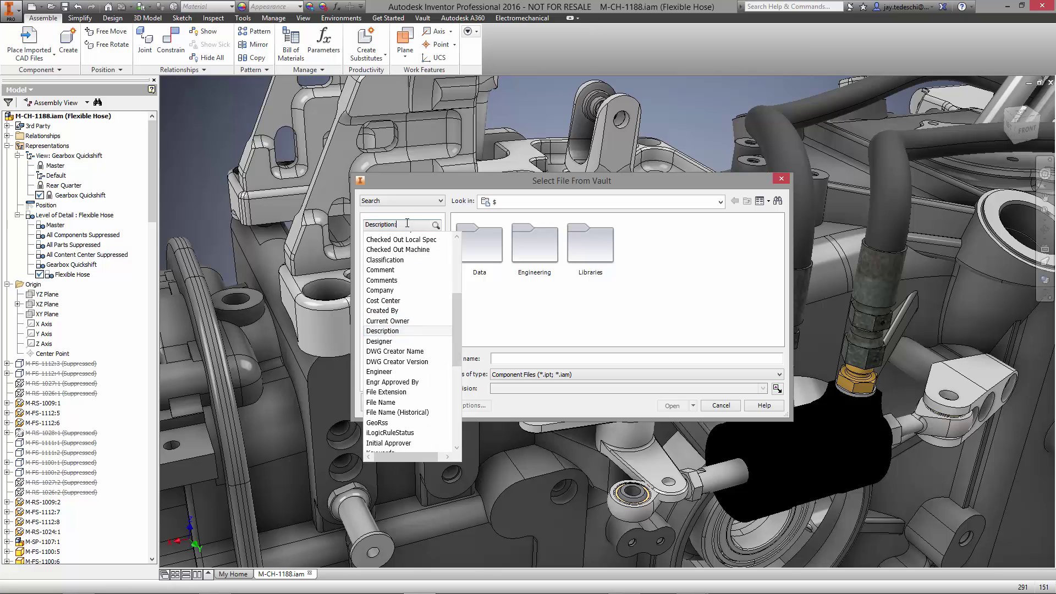
key(Return)
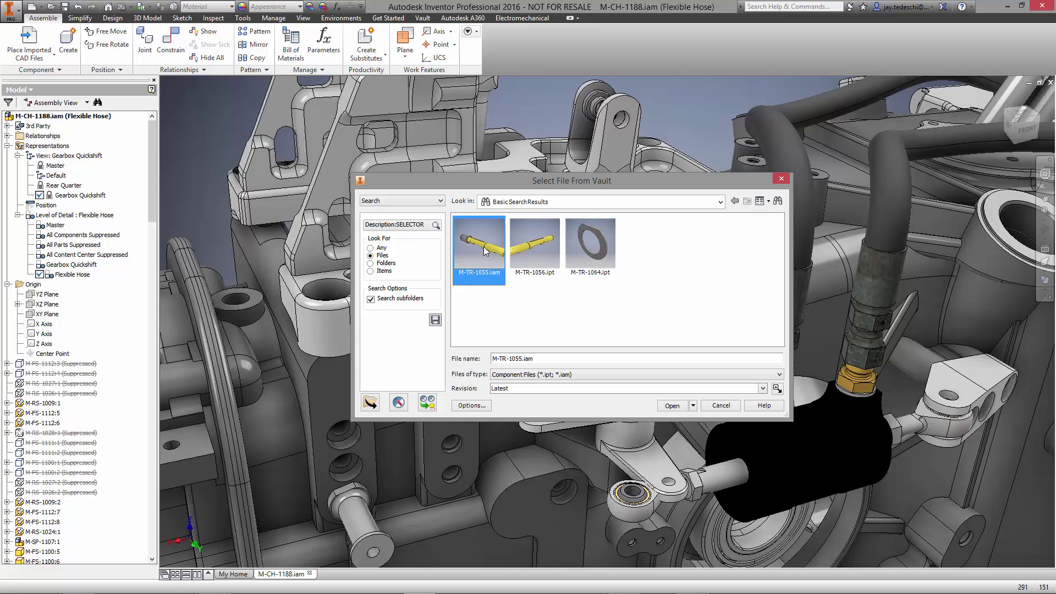
click(672, 406)
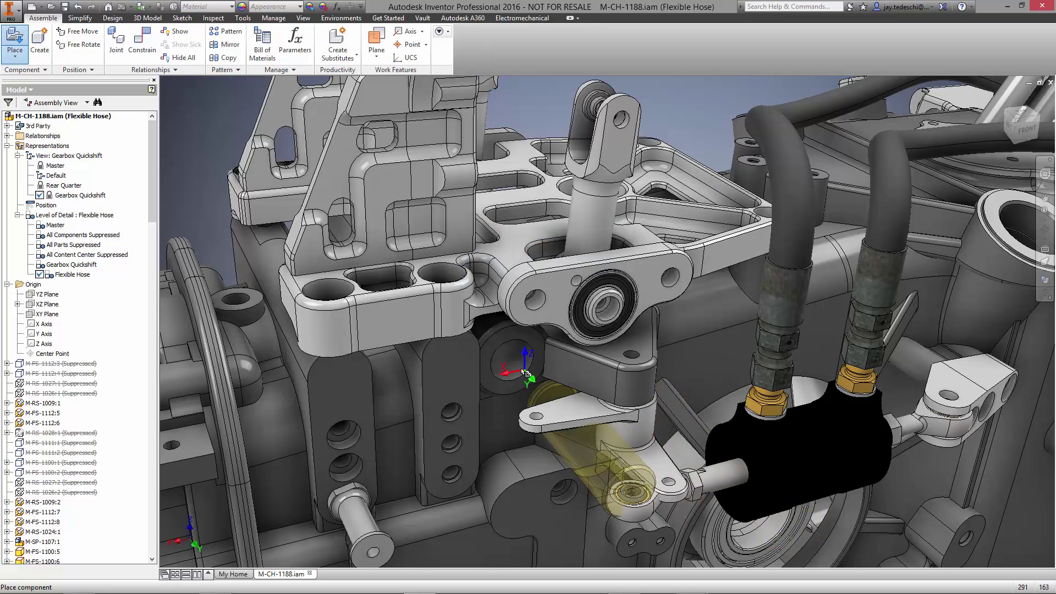
- Place the yellow M-TR-1055 component in the hole beside the linkage
right_click(509, 363)
click(547, 374)
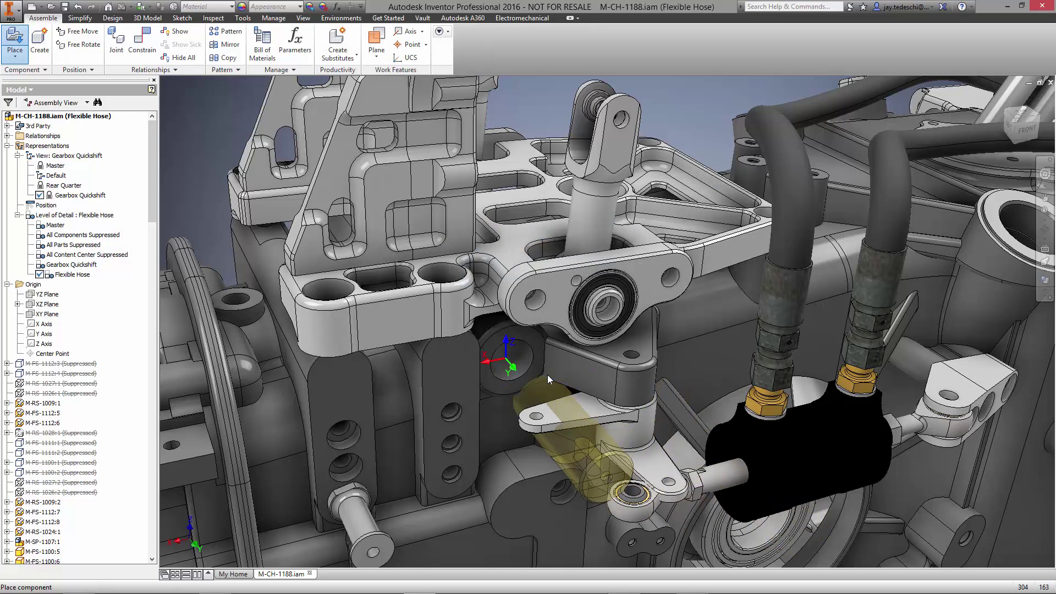
right_click(605, 244)
click(709, 105)
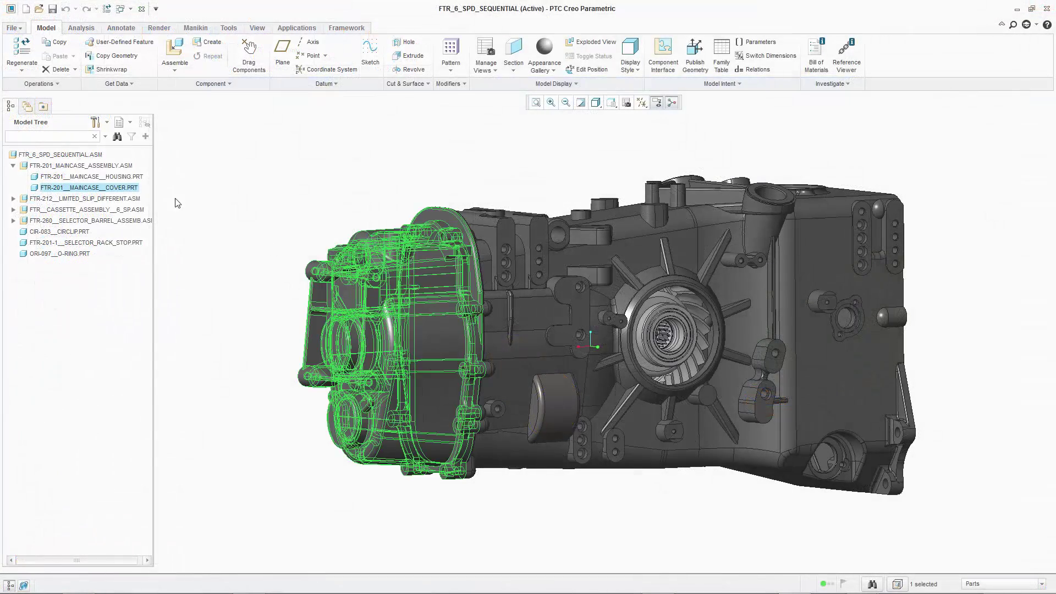
- Hide MAINCASE_COVER.PRT to reveal the gears
right_click(133, 189)
click(186, 400)
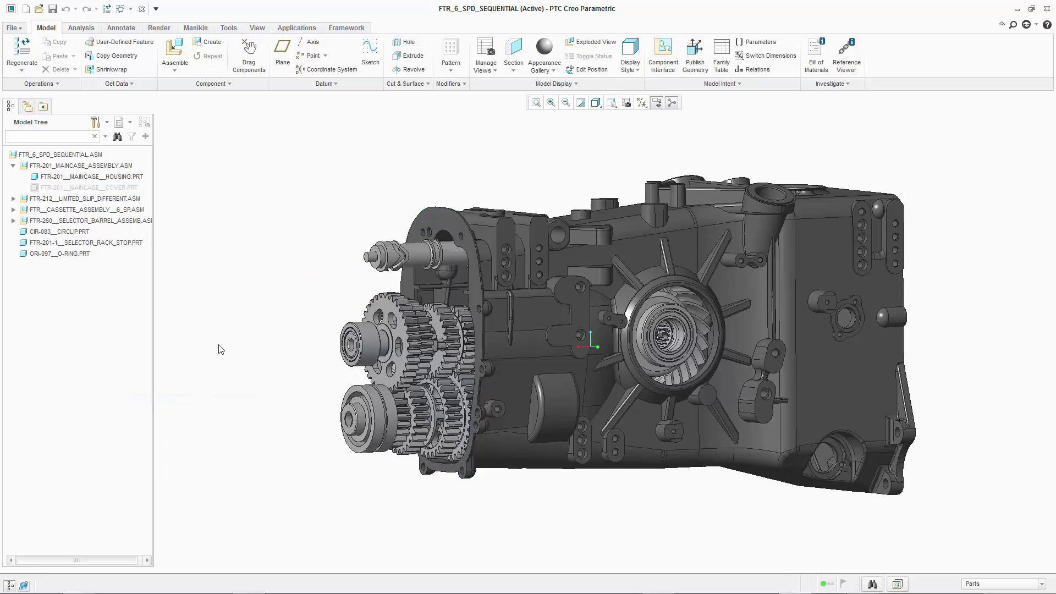
scroll(220, 349, down, 2)
scroll(220, 349, down, 2)
scroll(221, 349, down, 2)
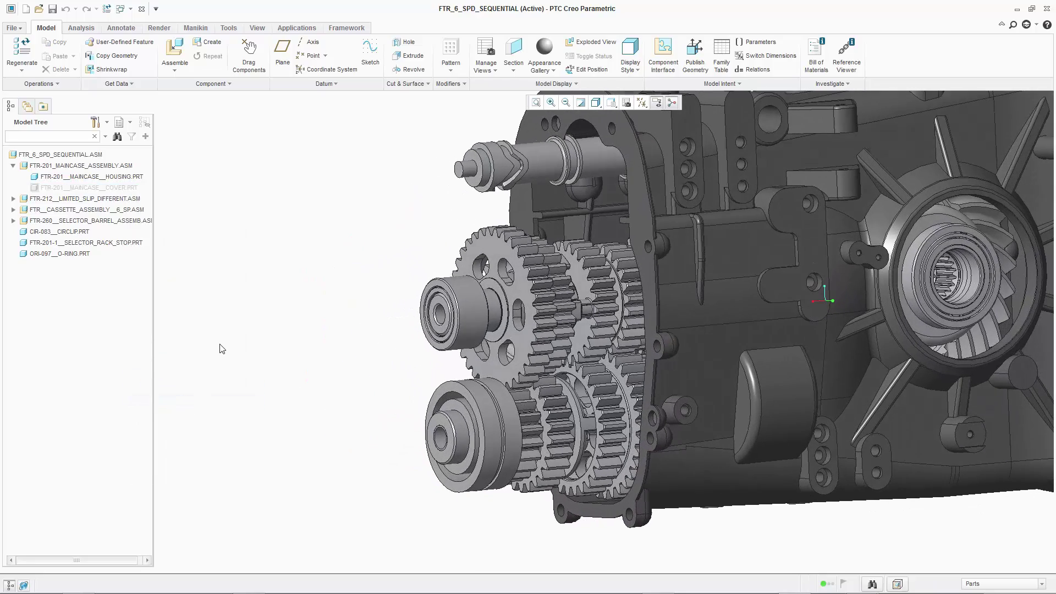
- Replace the front gear with unrelated component ftr_final-ratio-std_01p_.prt
click(489, 263)
click(58, 84)
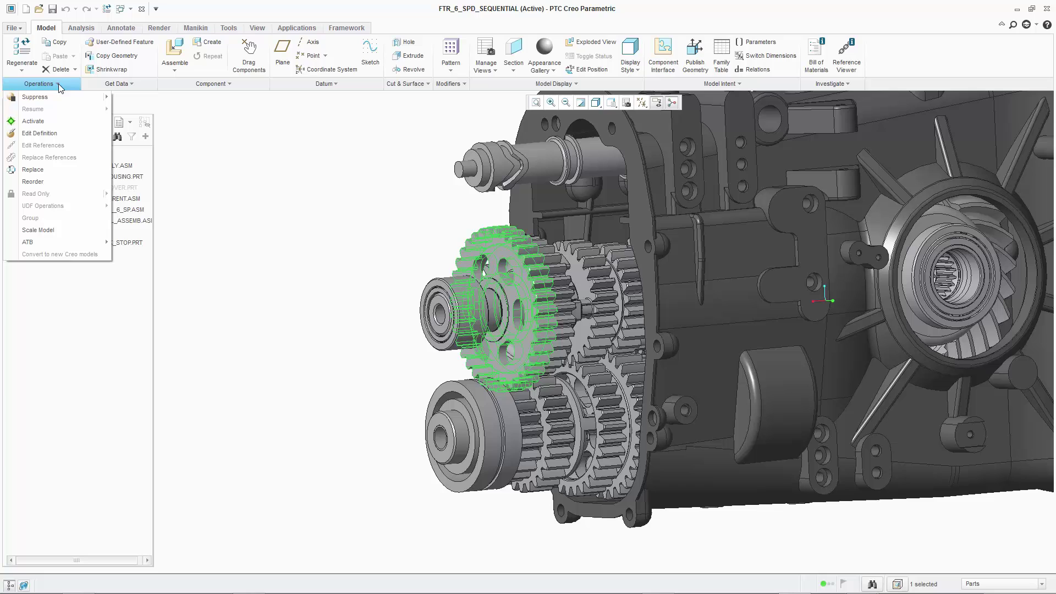
click(47, 170)
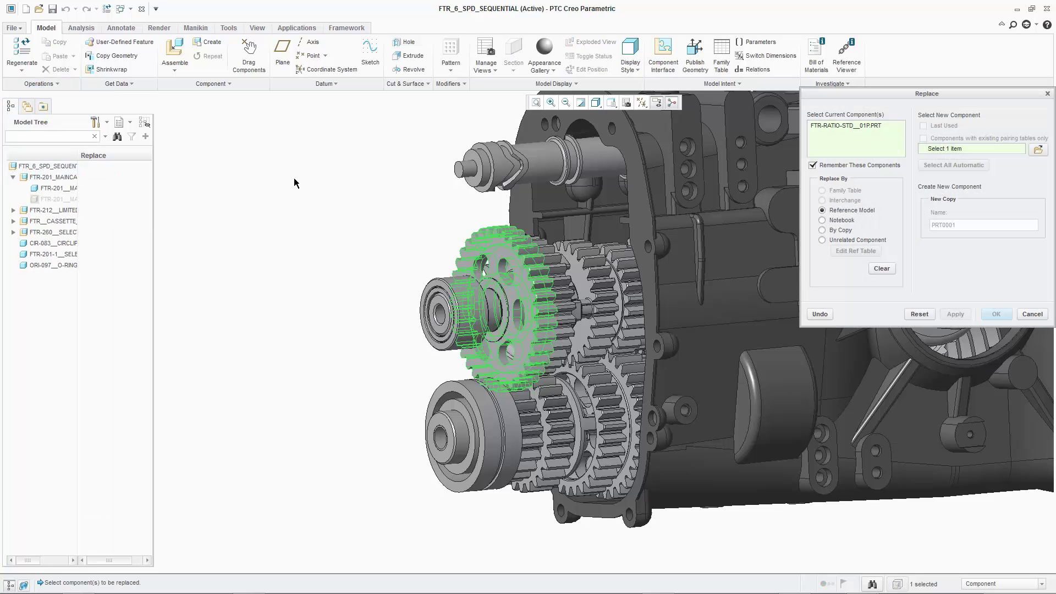
click(822, 240)
click(1039, 150)
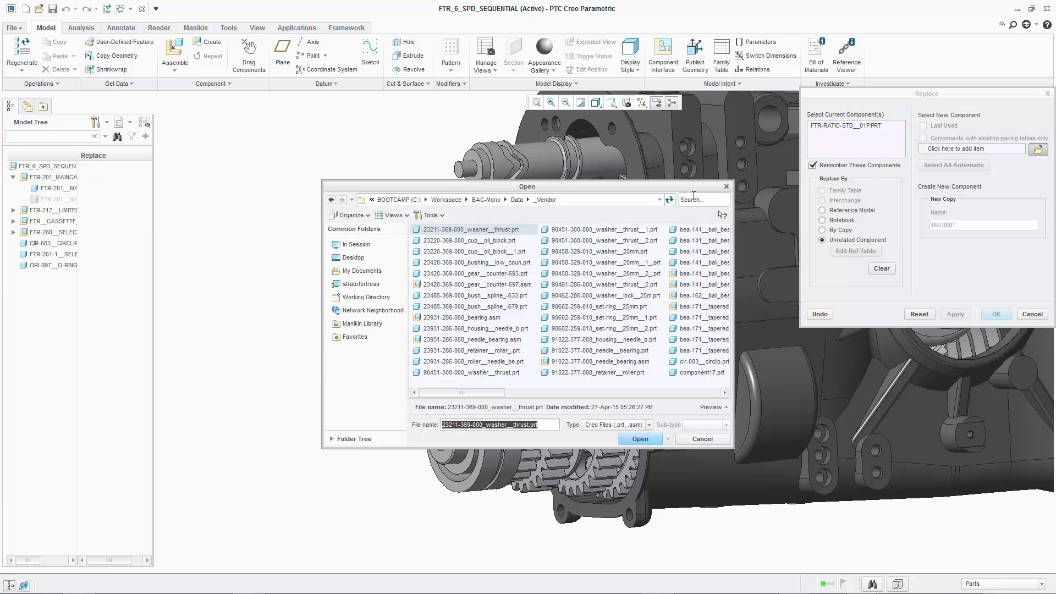
click(696, 201)
text(FTR)
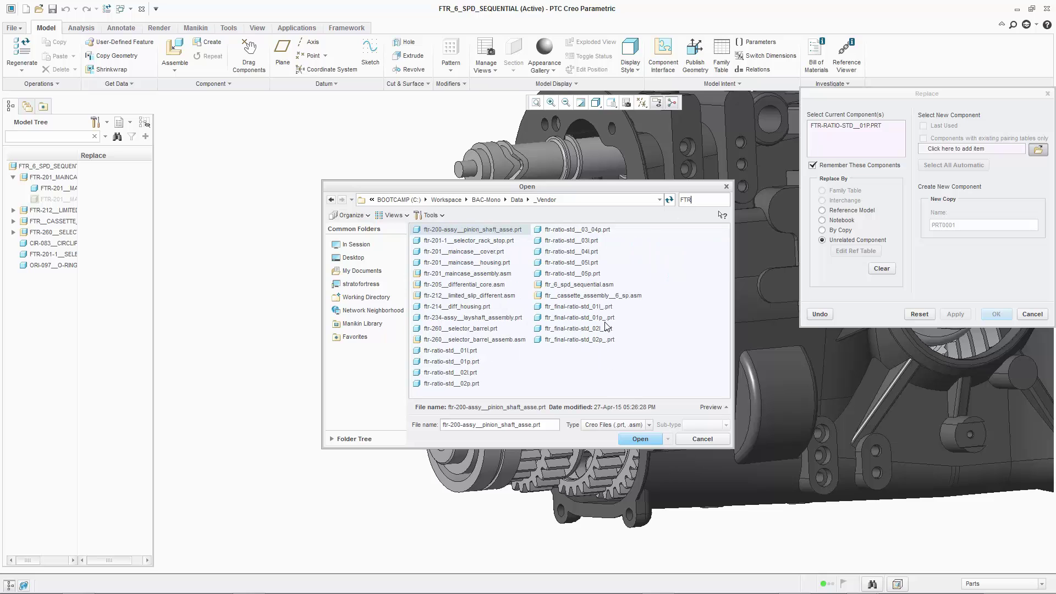
click(606, 319)
click(645, 439)
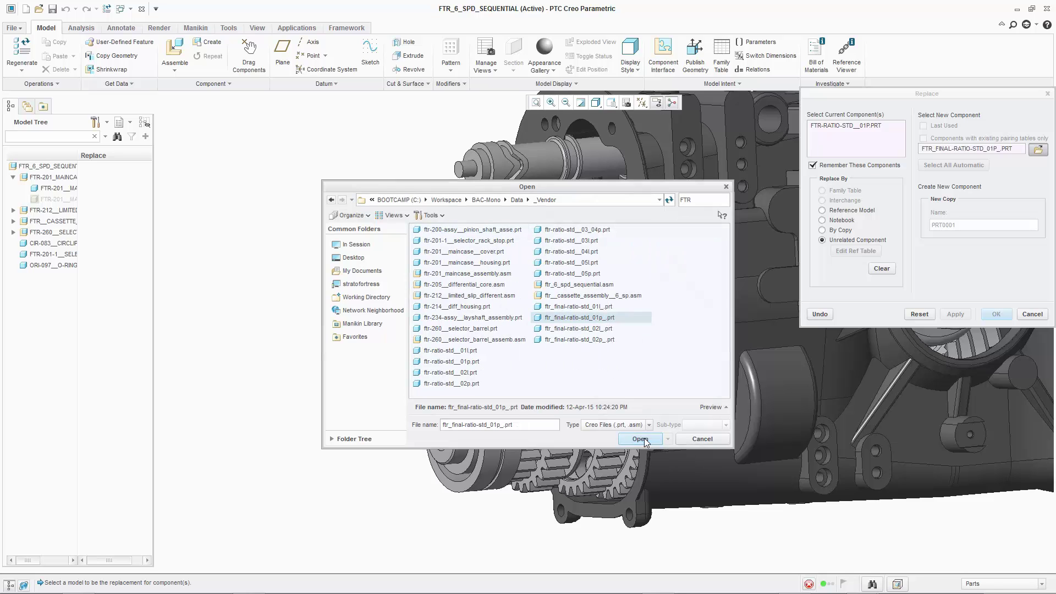
click(957, 315)
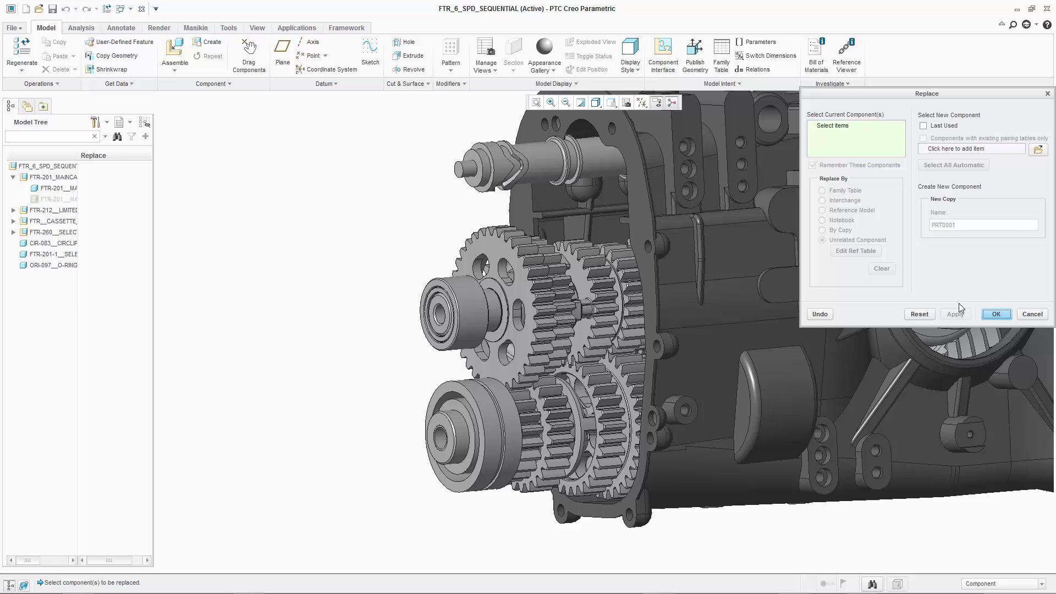
- Replace the next gear with FTR_FINAL-RATIO-STD_02L_.PRT and confirm
click(532, 428)
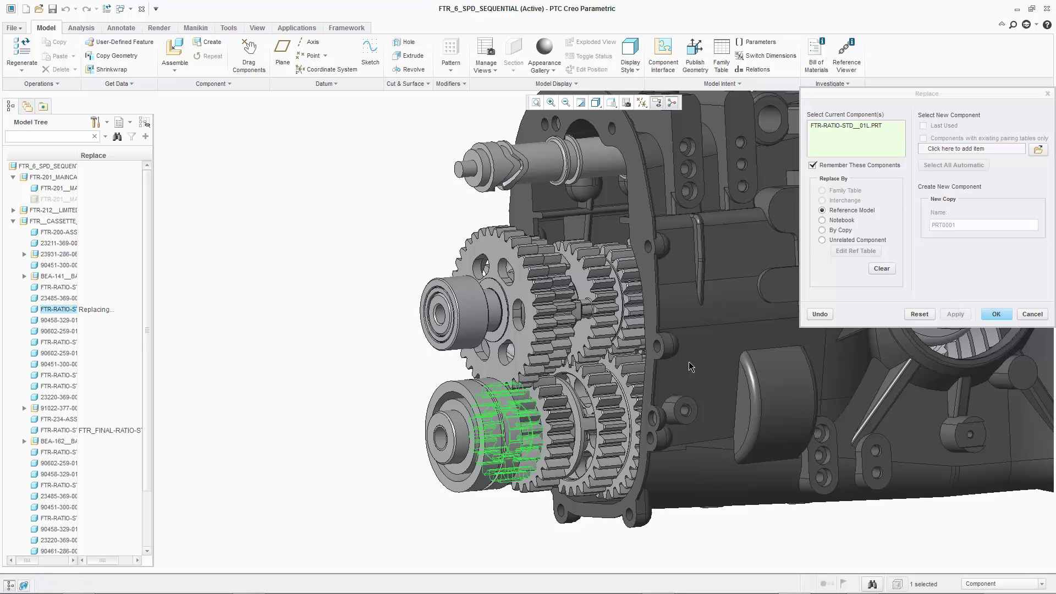
click(857, 241)
click(1038, 150)
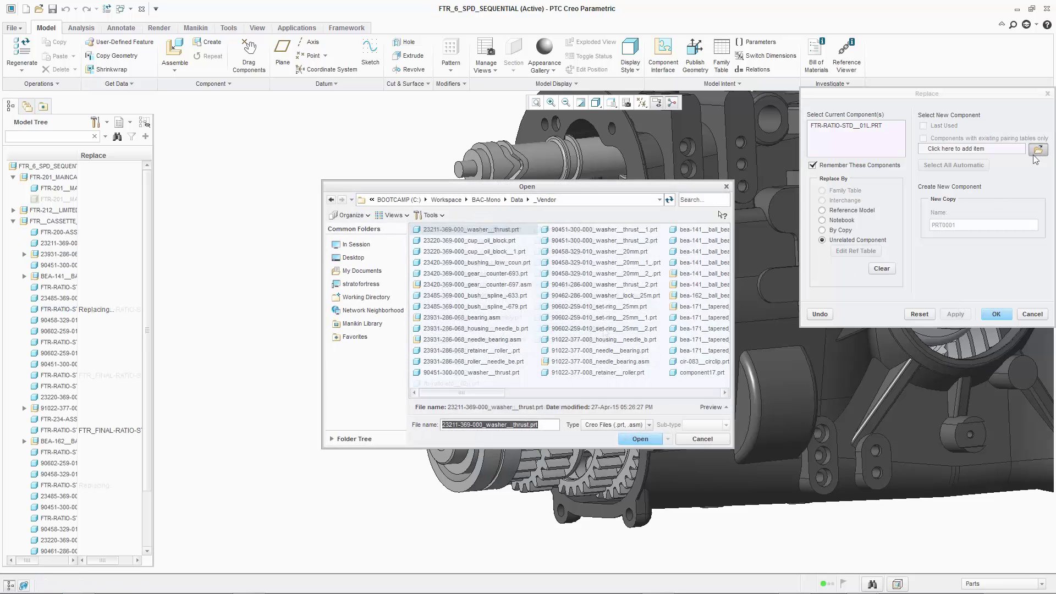
click(645, 438)
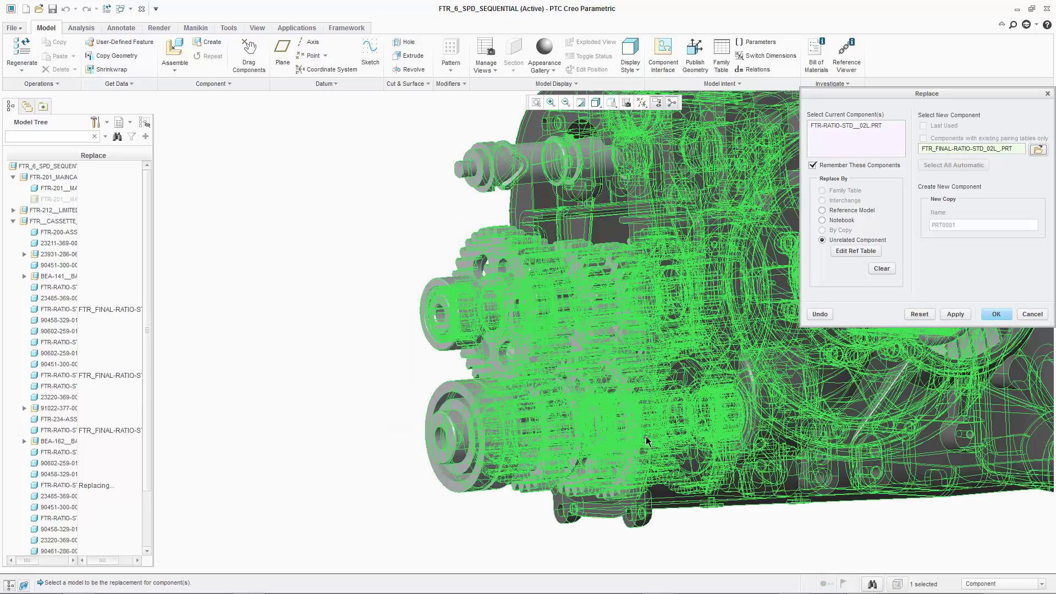
click(993, 317)
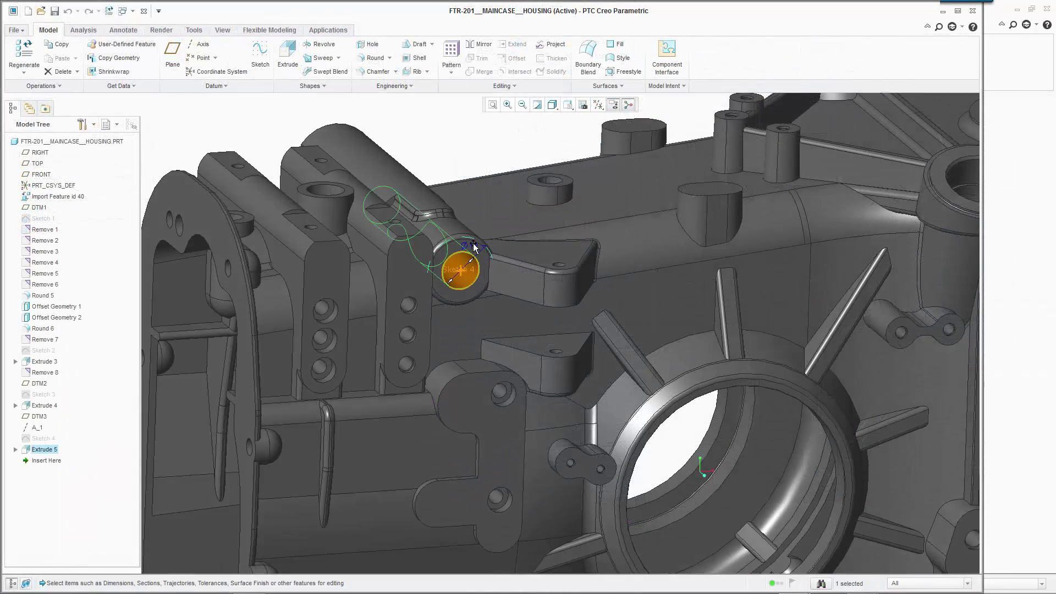
- Change the Sketch 4 circle diameter to 22.5
double_click(474, 246)
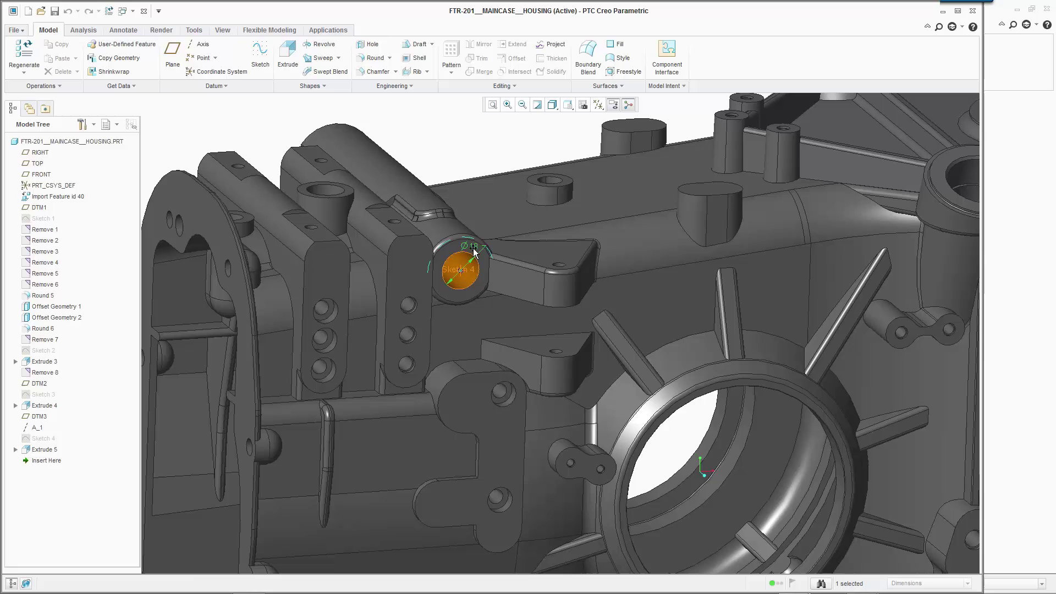
key(Return)
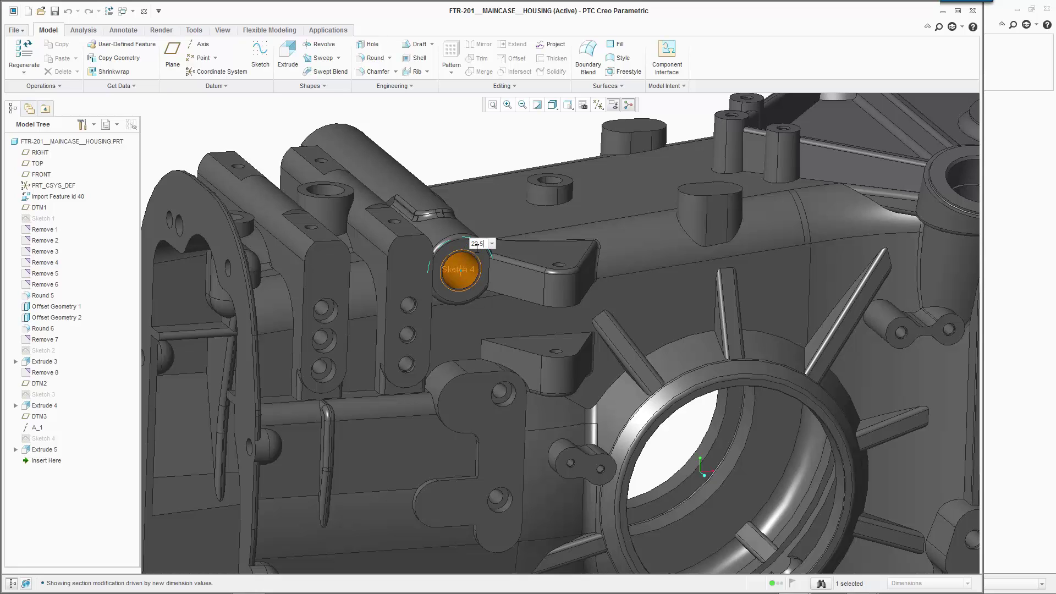
click(467, 145)
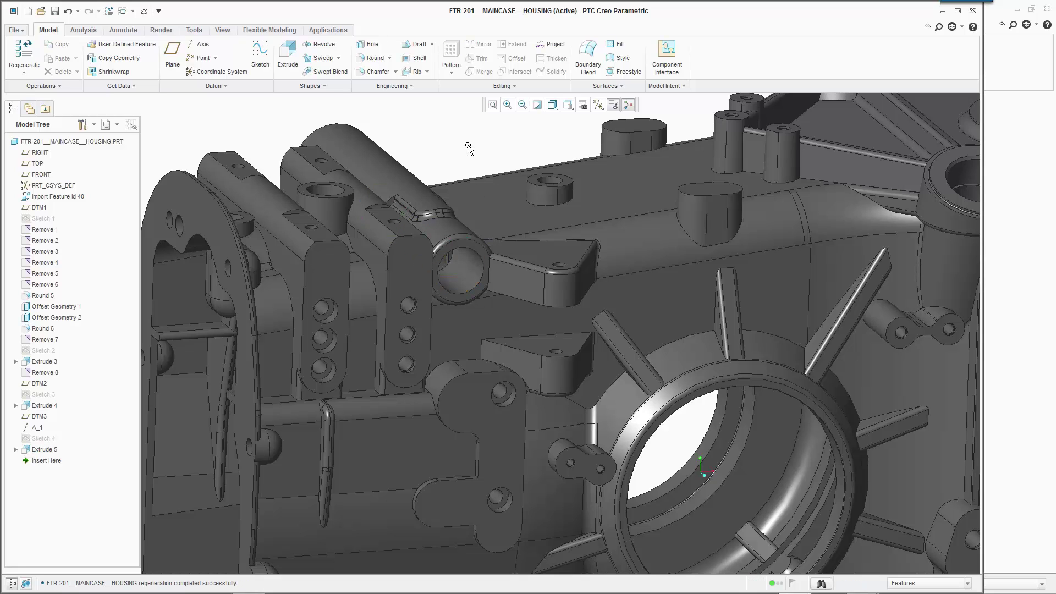
- Extrude Sketch 1 symmetrically to depth 45 as a material-removing cut
click(44, 219)
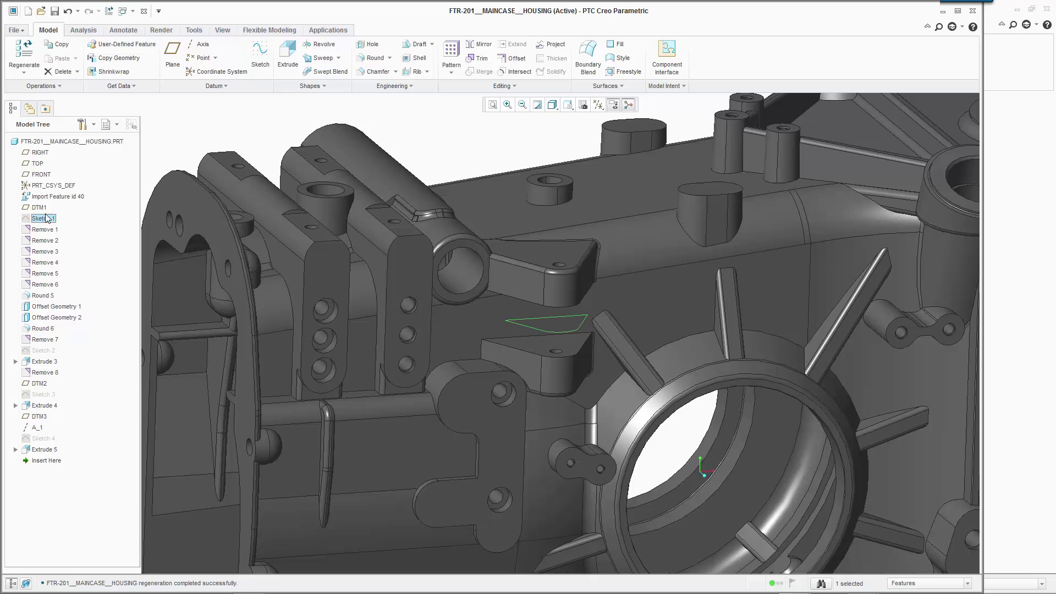
click(288, 55)
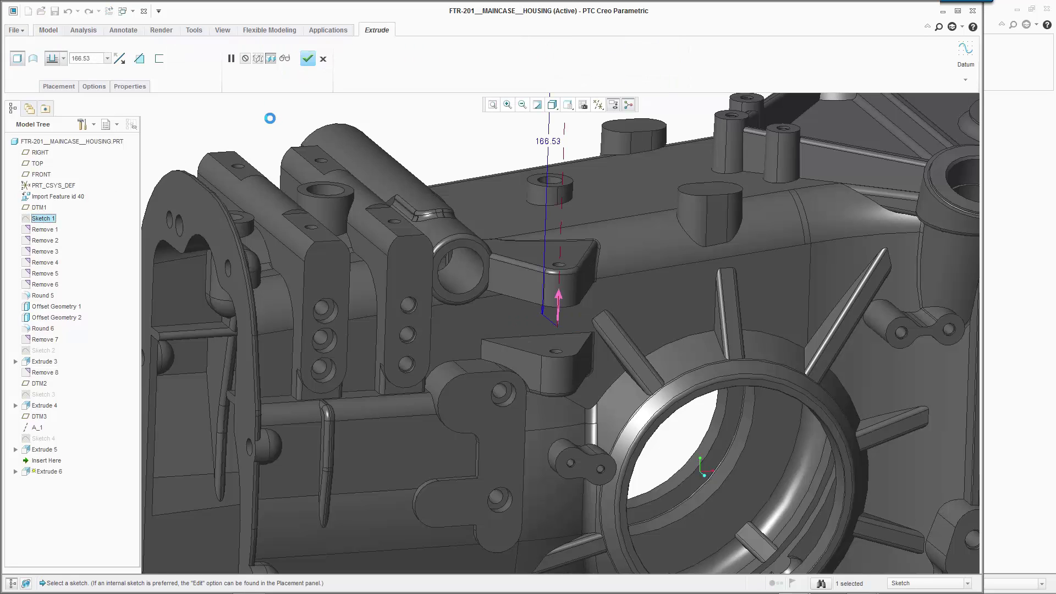
click(63, 58)
click(55, 97)
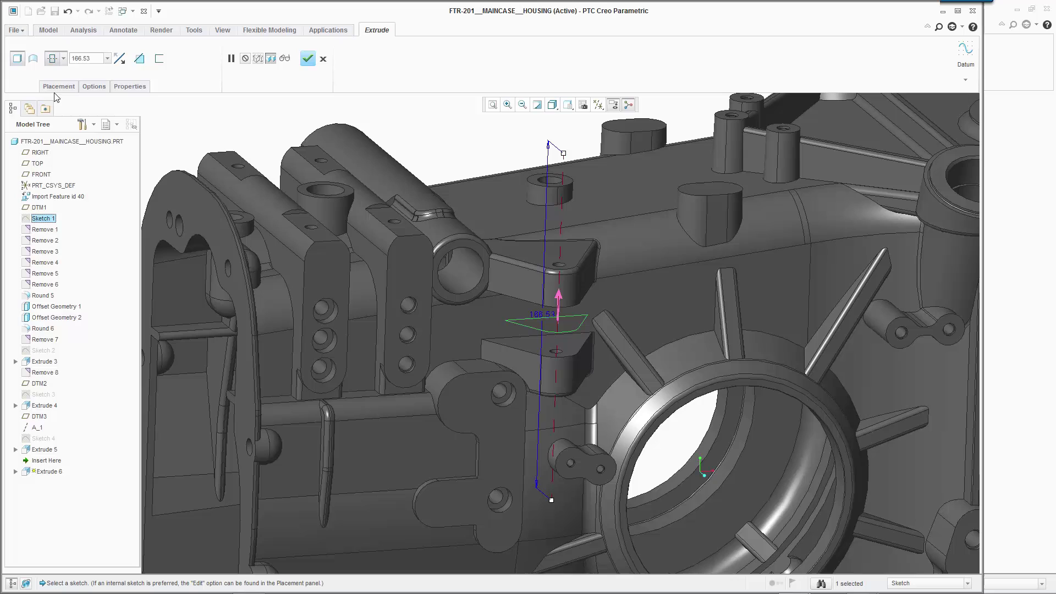
double_click(99, 62)
text(45)
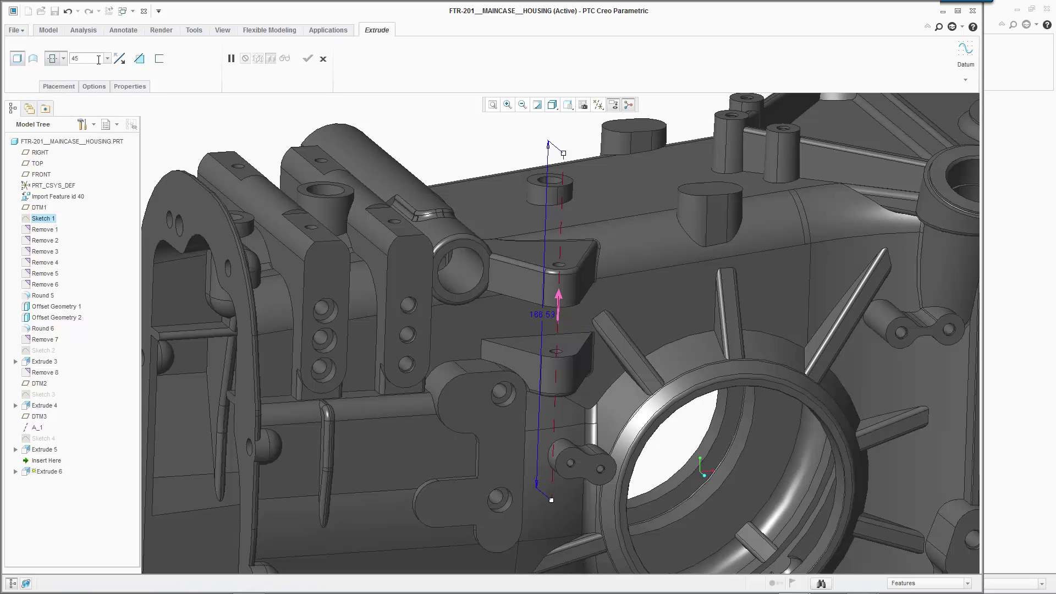
click(140, 61)
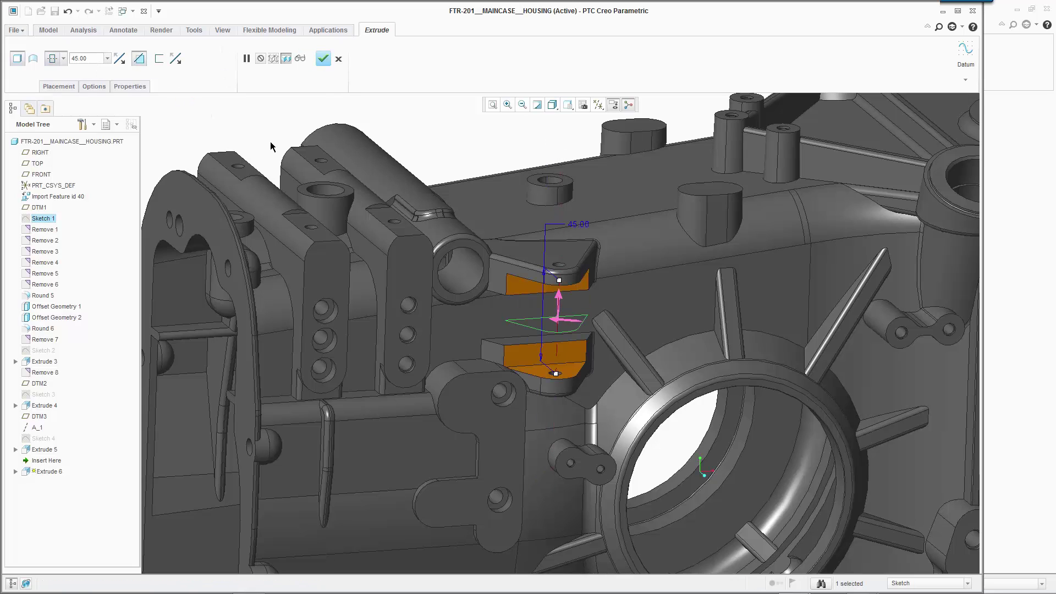
- Finish the cut and round the lower and upper pocket edges at 2.03
middle_click(294, 124)
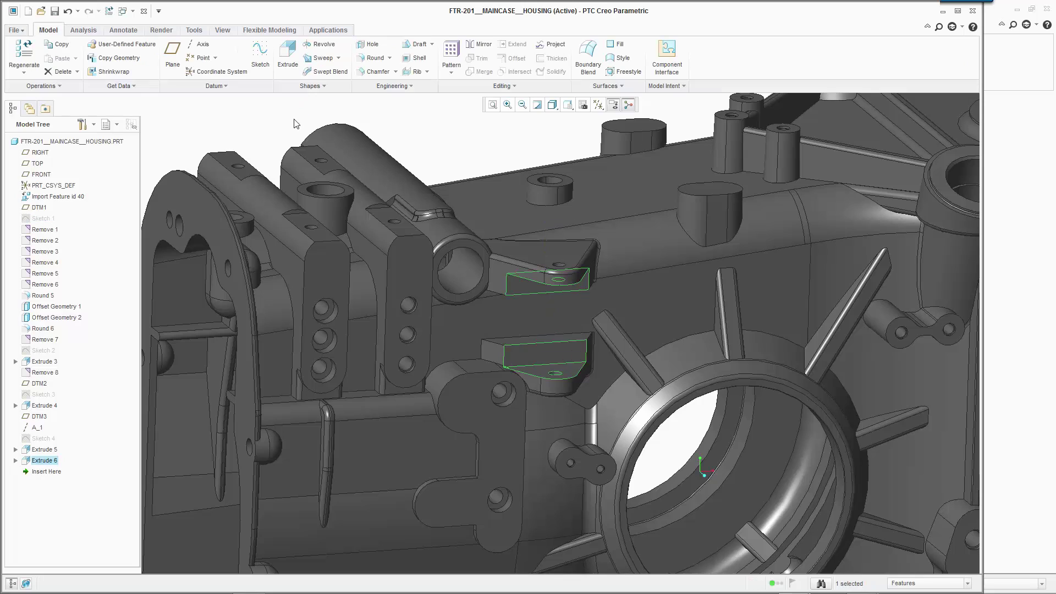
click(295, 124)
click(375, 57)
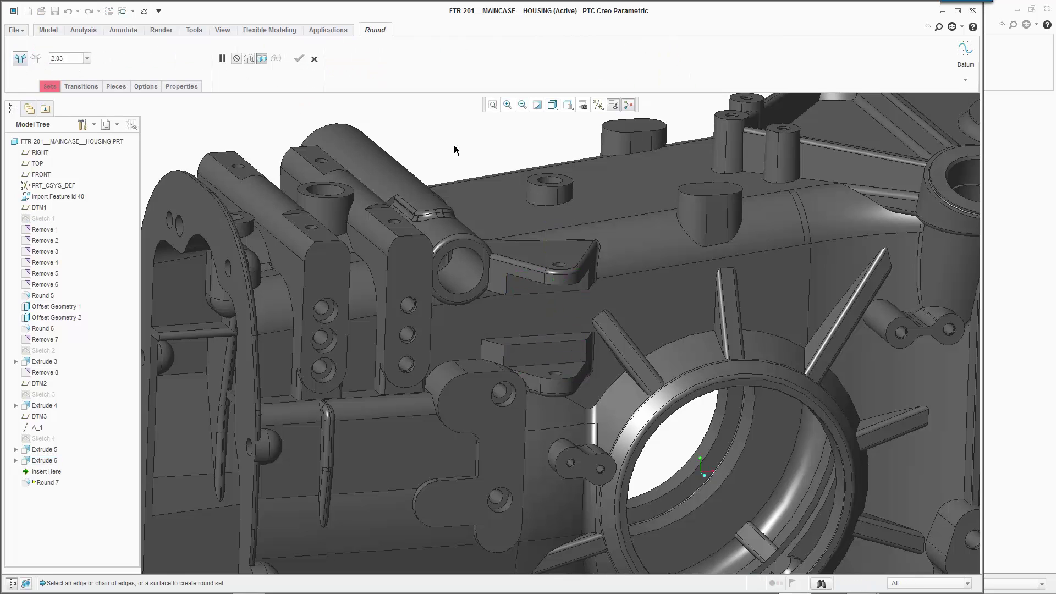
click(566, 364)
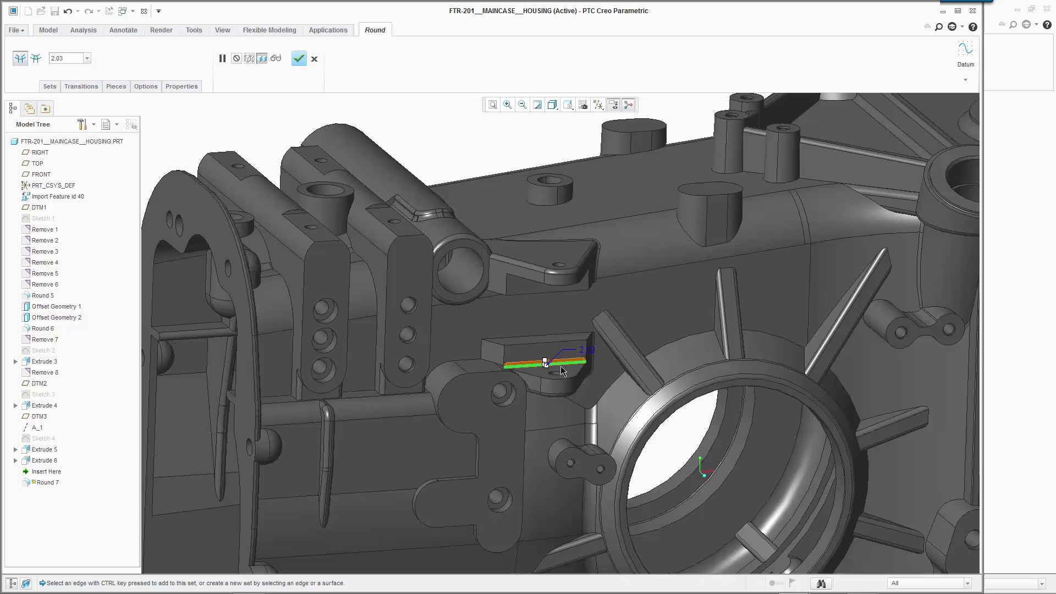
middle_drag(560, 365, 557, 246)
click(553, 221)
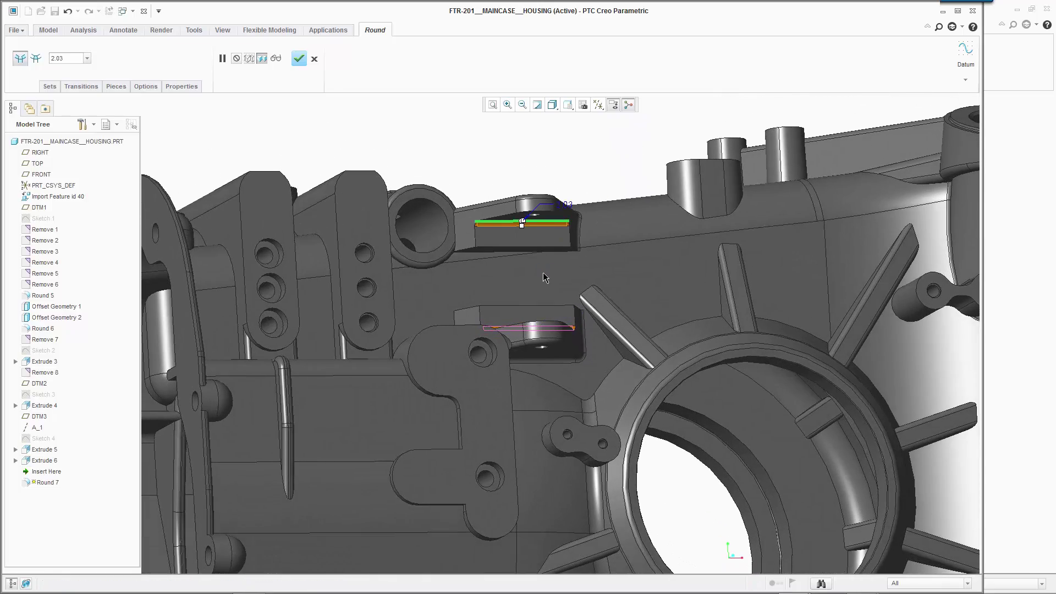
click(298, 59)
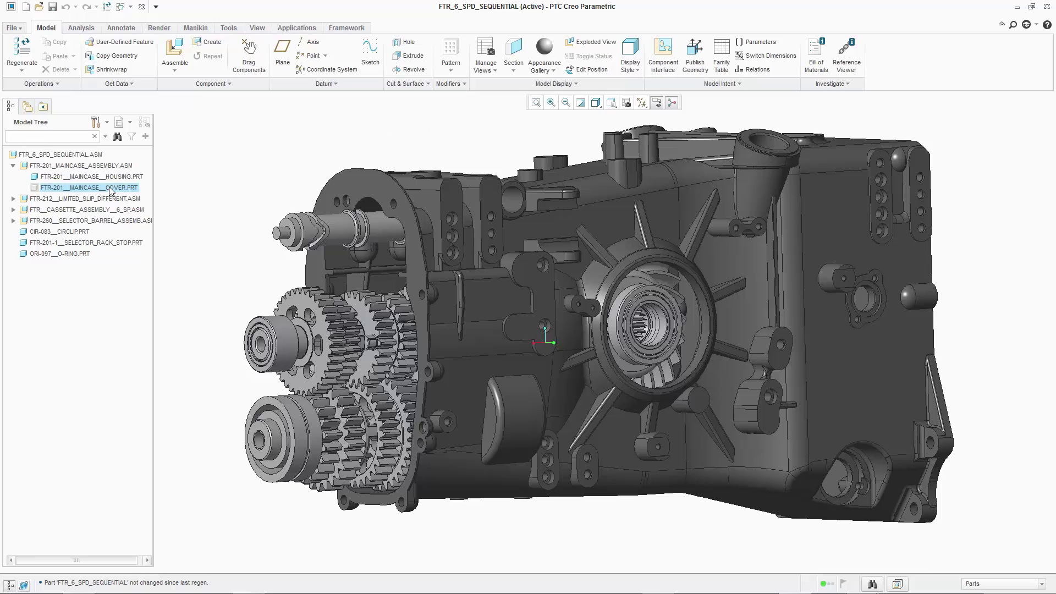
- Unhide the main case cover in the gearbox assembly
click(110, 188)
right_click(110, 187)
click(167, 398)
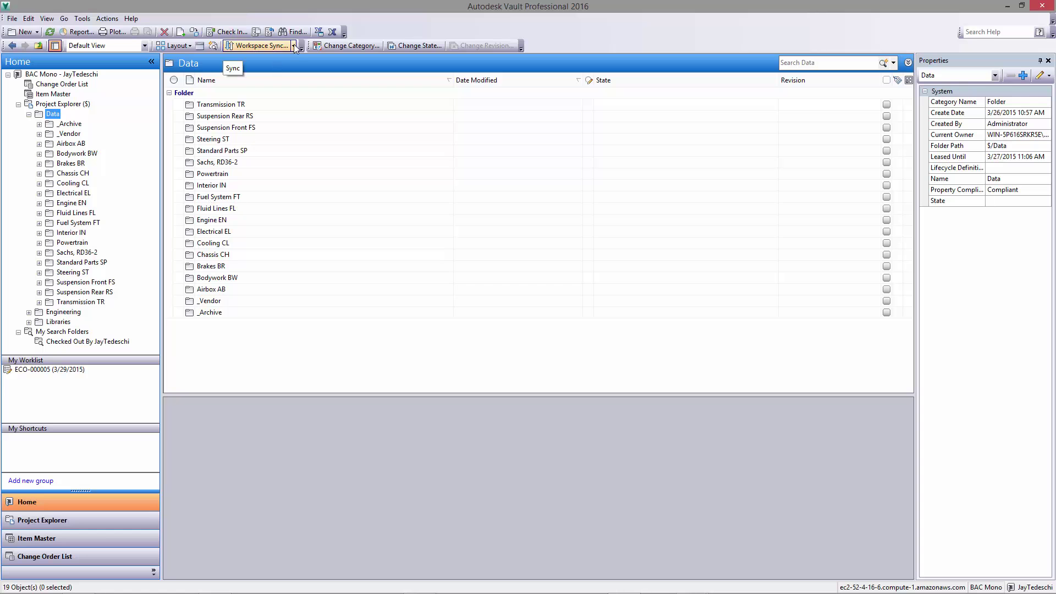
- Find M-TR-1049.ipt in Vault by searching for Description contains LINKAGE
click(293, 32)
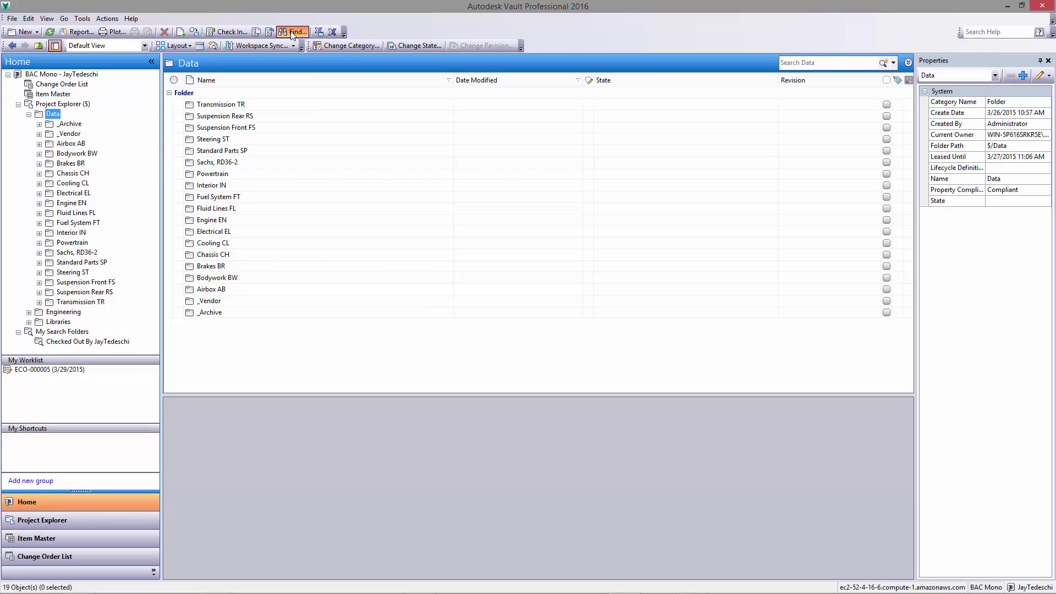
click(215, 270)
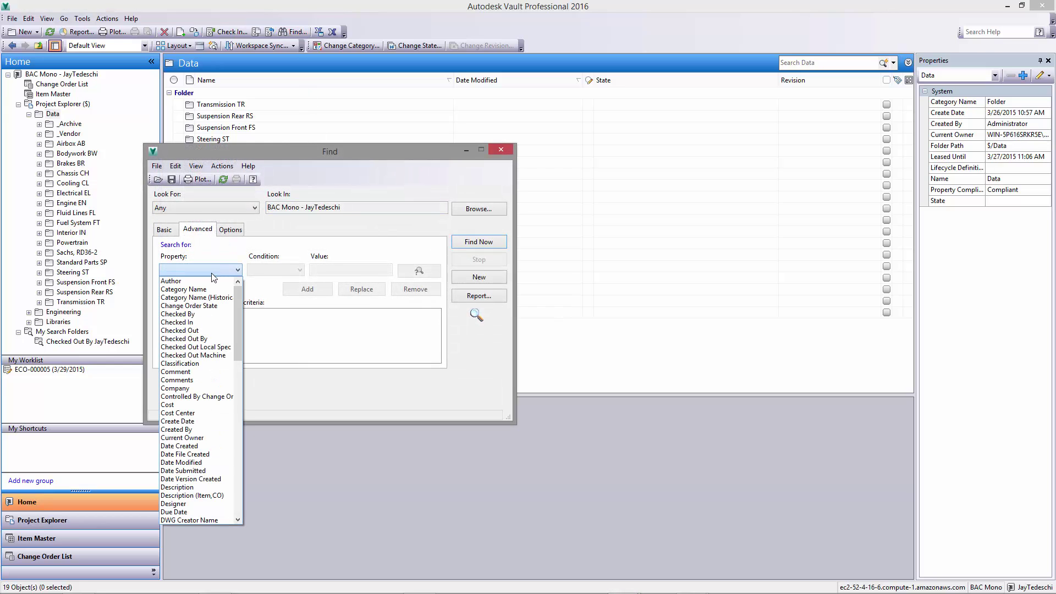
click(193, 487)
click(344, 267)
text(LINKAGE)
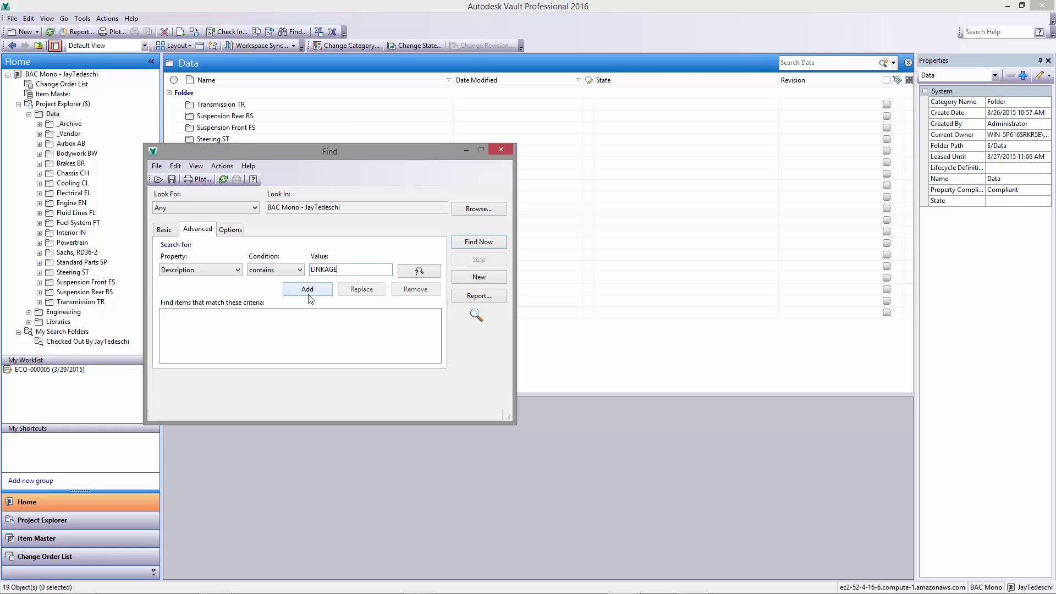
click(309, 291)
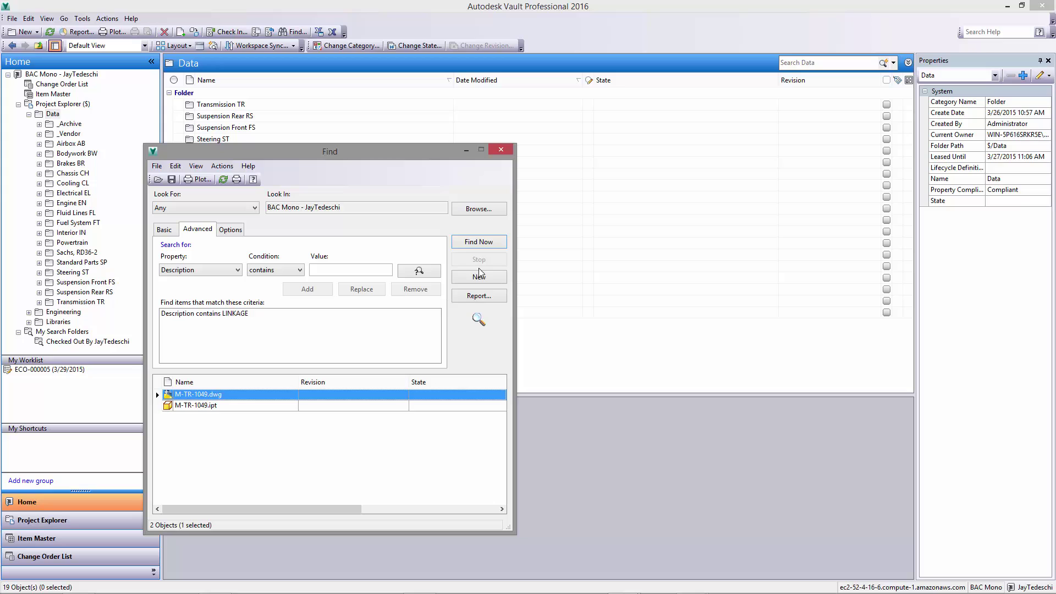
click(213, 406)
- Copy Design M-TR-1049.ipt with Action set to Copy and category Transmission
right_click(262, 406)
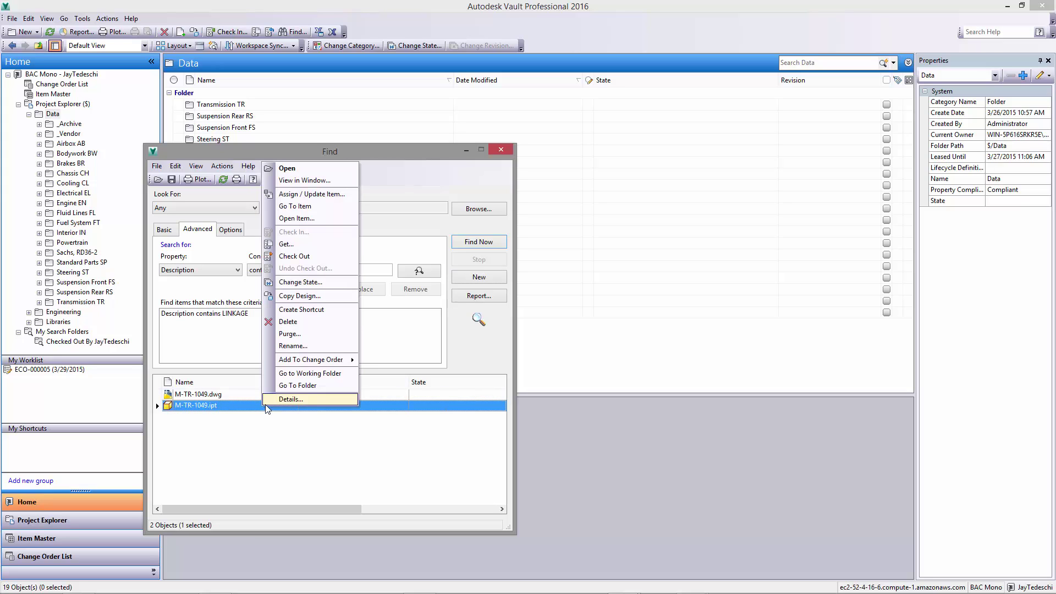
click(300, 296)
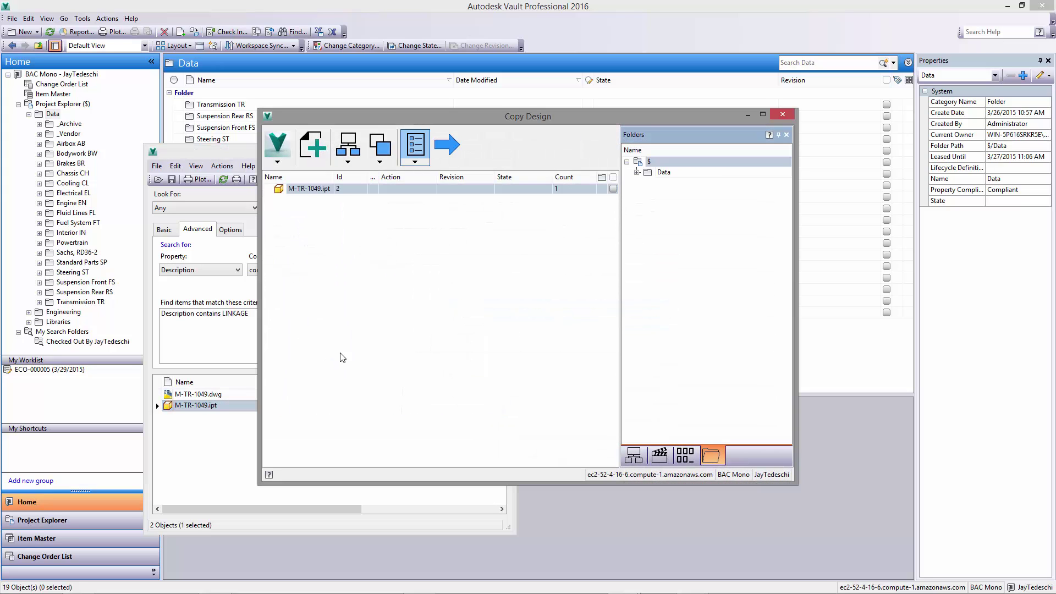
click(353, 189)
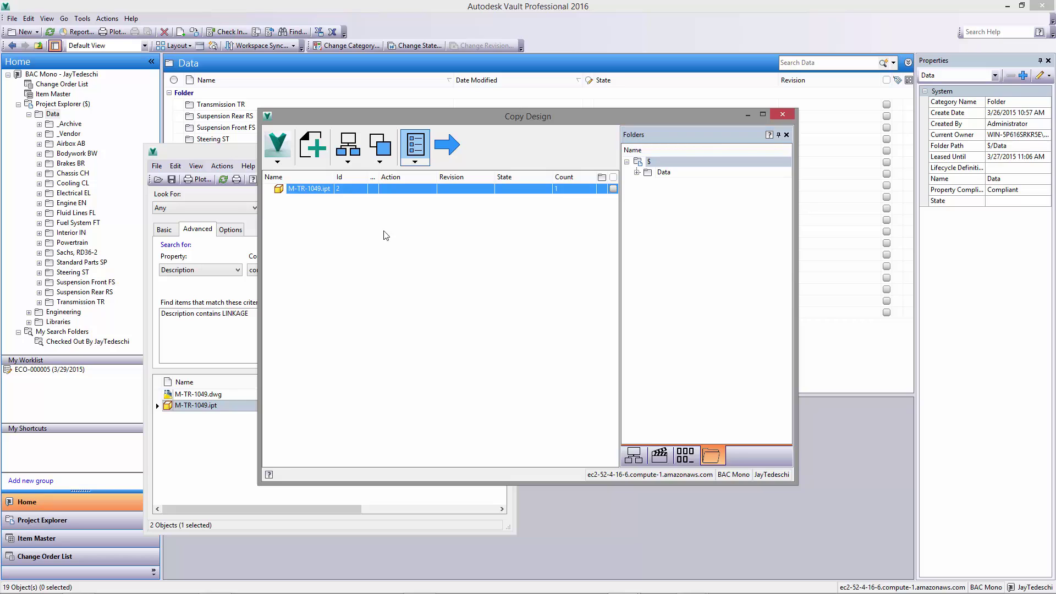
click(685, 456)
right_click(426, 192)
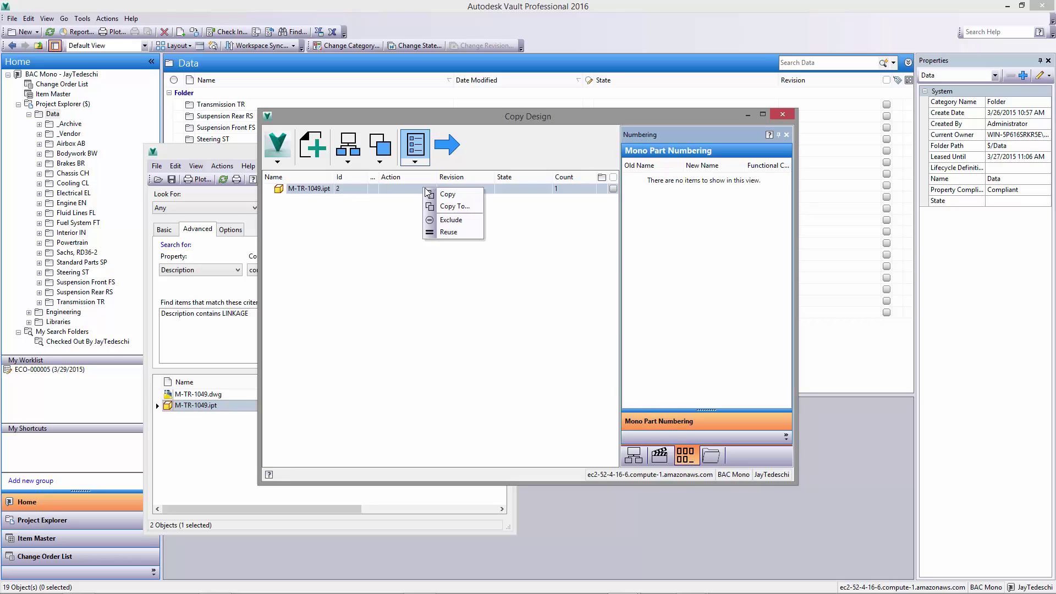
click(443, 195)
click(786, 178)
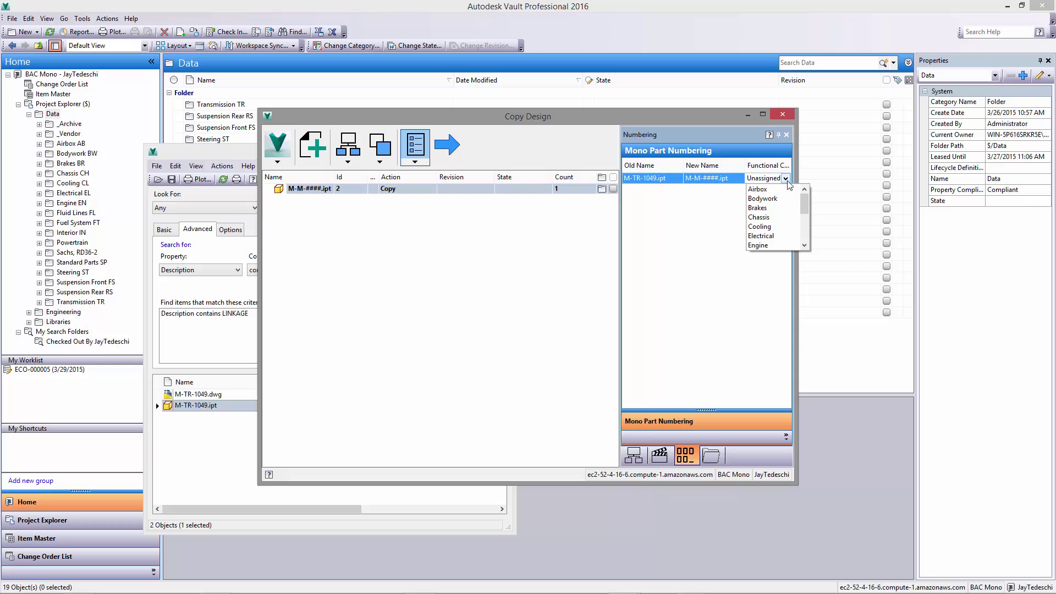
scroll(771, 231, down, 3)
click(765, 248)
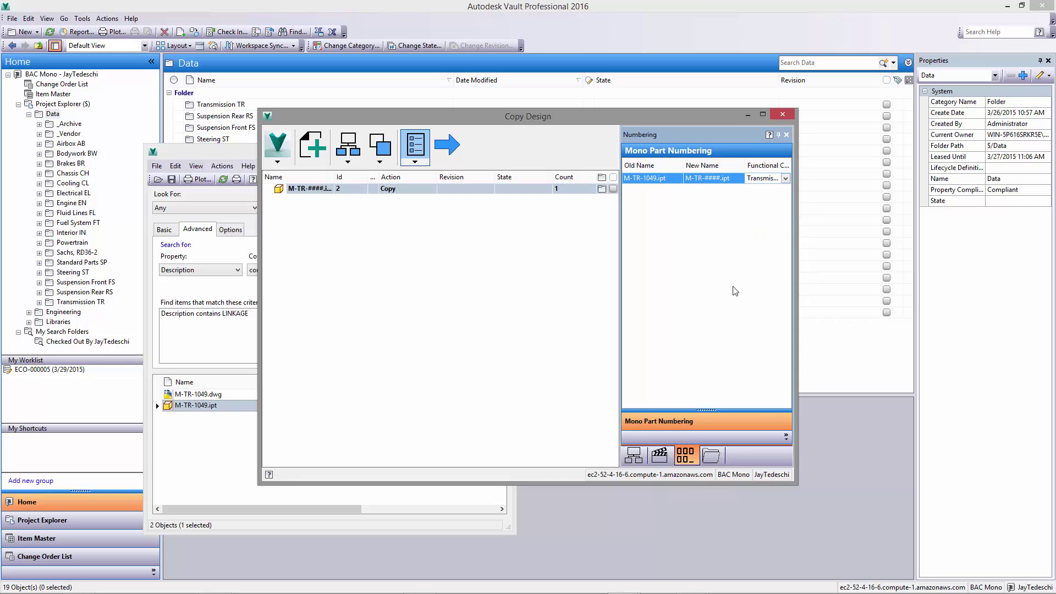
click(447, 144)
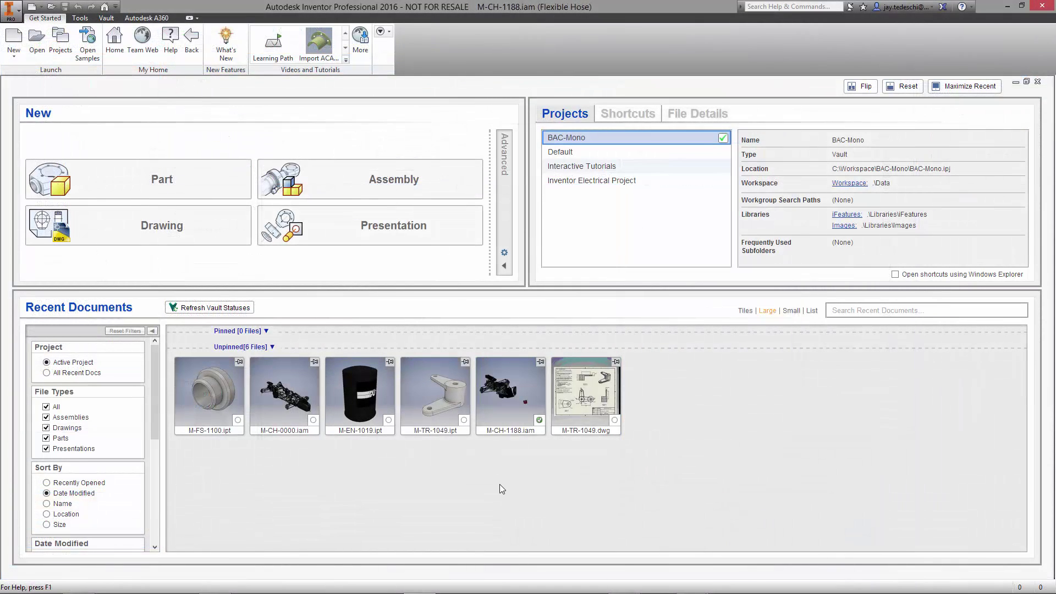
- Filter Recent Documents to 'Local is checkout' and open M-CH-1188.iam
drag(155, 385, 164, 531)
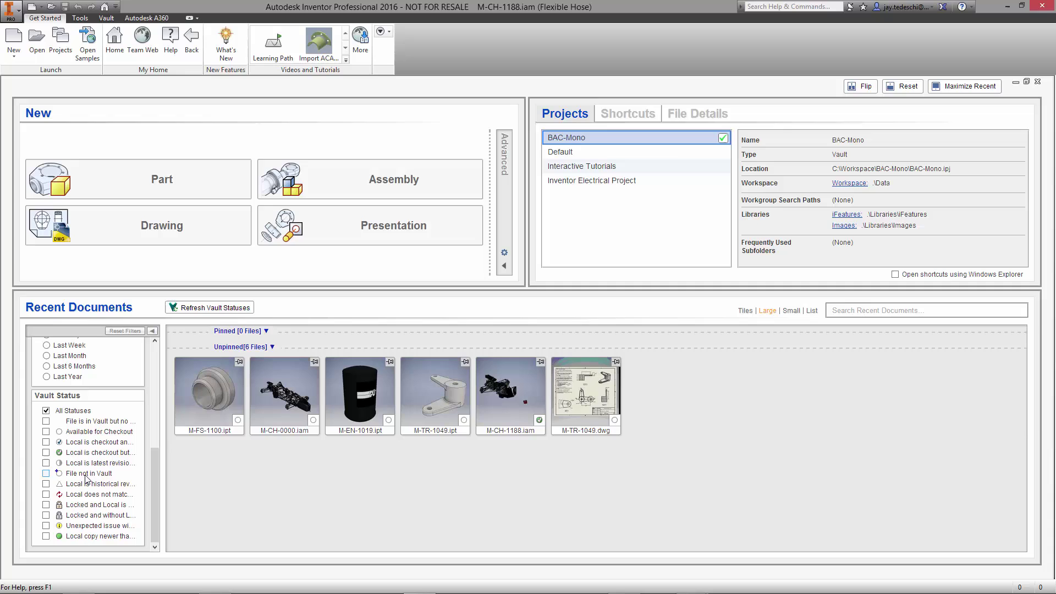
click(46, 453)
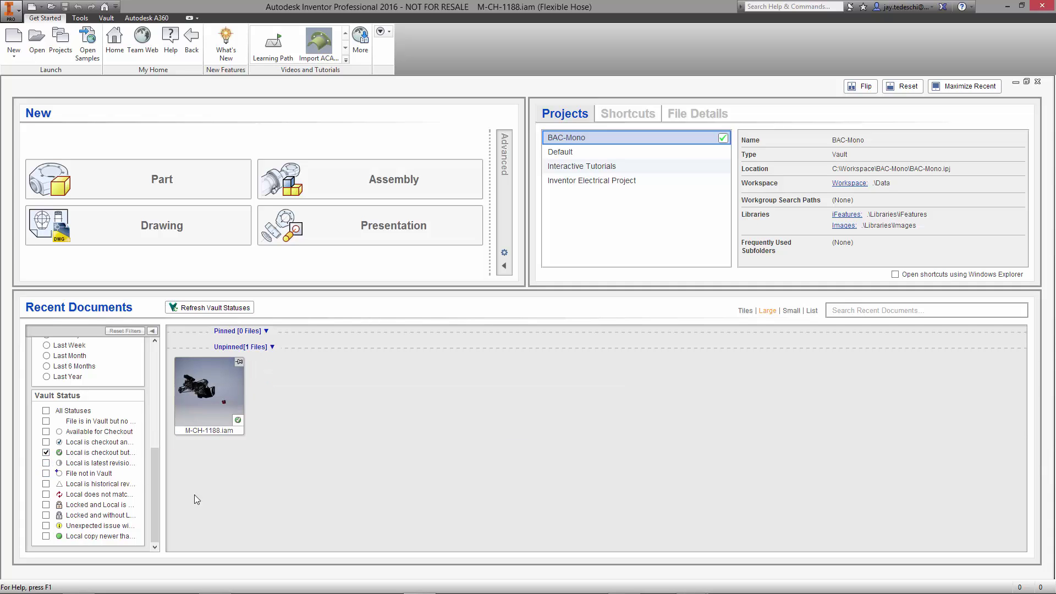
mouse_move(209, 392)
click(204, 400)
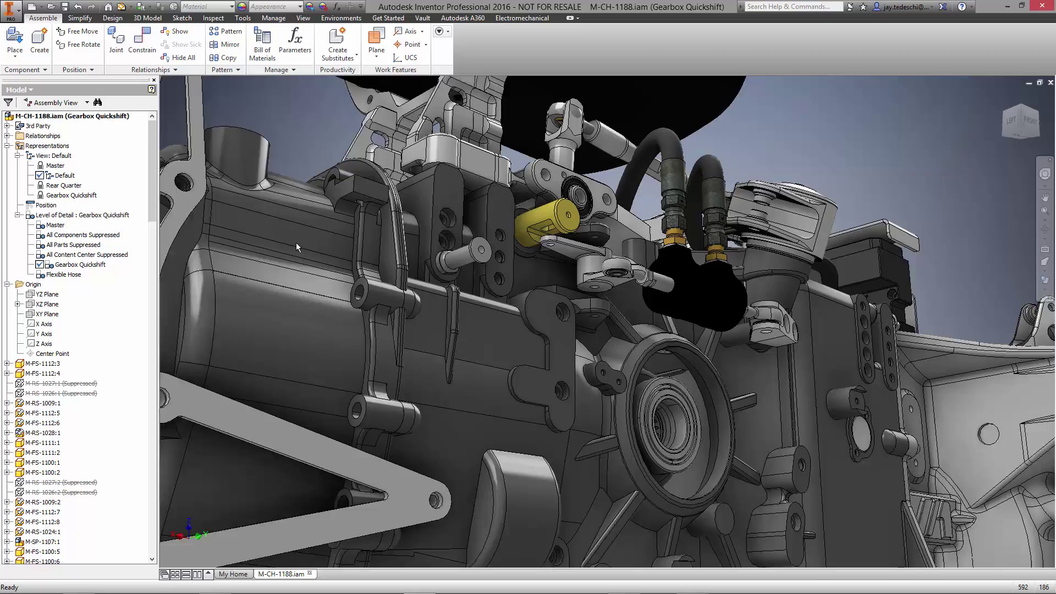
- Replace the linkage component with the vault copy M-TR-1100.ipt
right_click(609, 258)
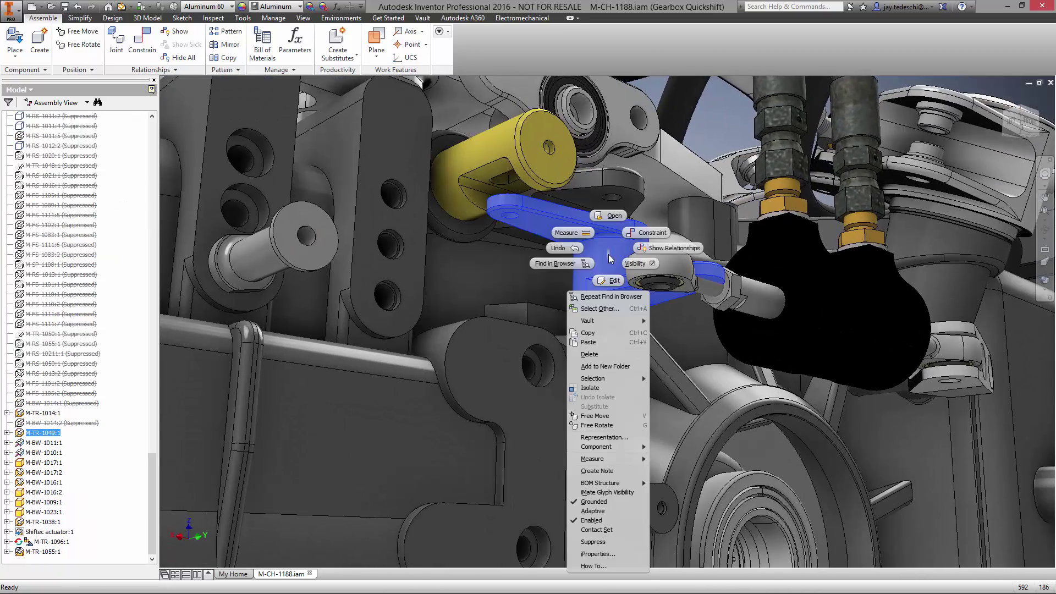
click(688, 494)
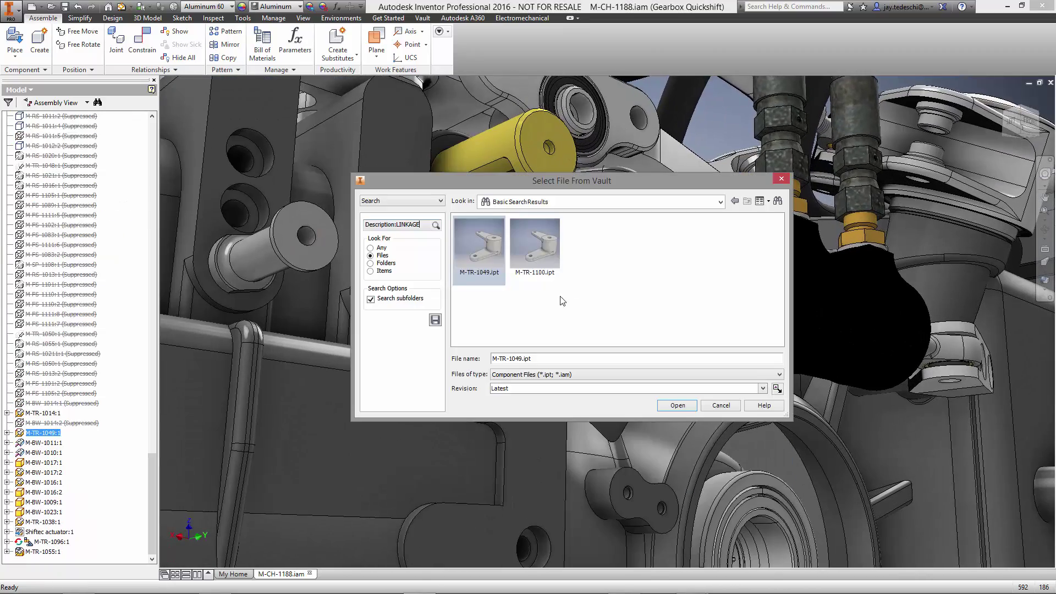
click(534, 247)
click(678, 406)
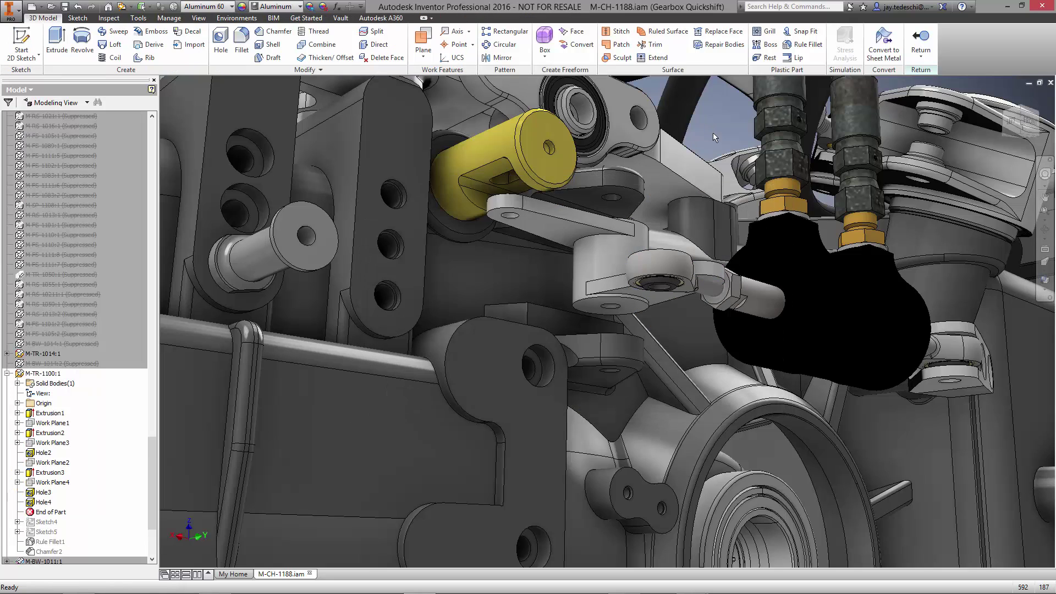
- Direct-move the bottom cylindrical face, snapping it to the target face
click(377, 45)
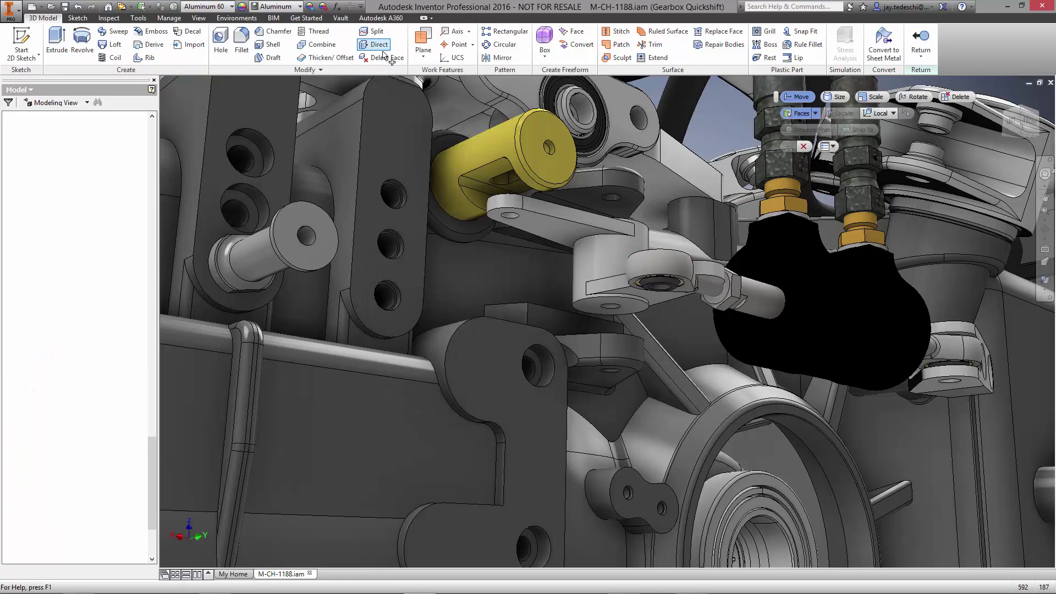
click(622, 314)
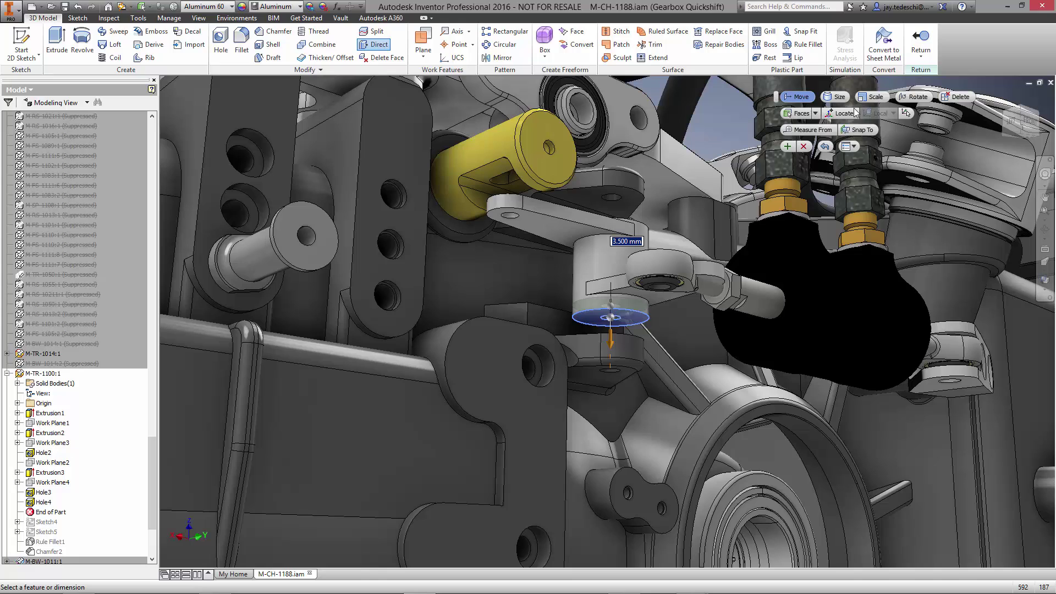
click(862, 130)
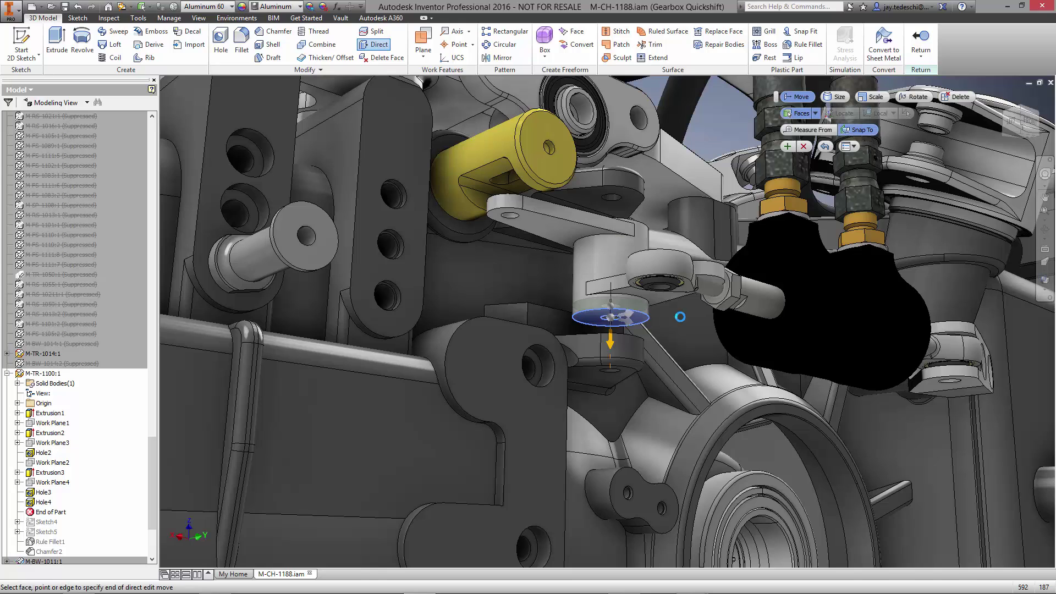
click(588, 342)
click(786, 147)
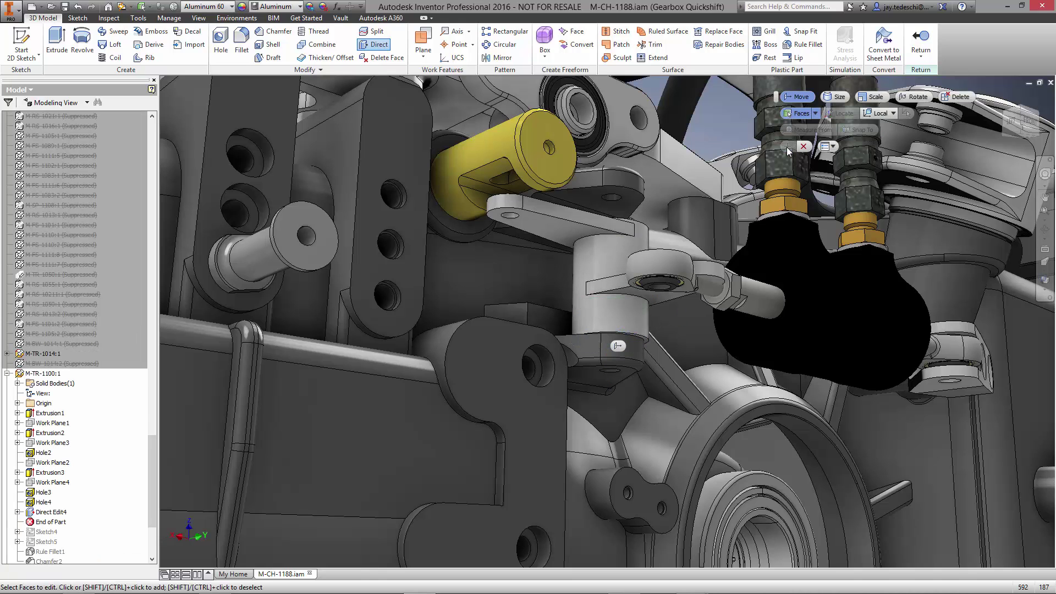
- Snap the small cylinder's top face up to the bracket underside
scroll(669, 174, up, 5)
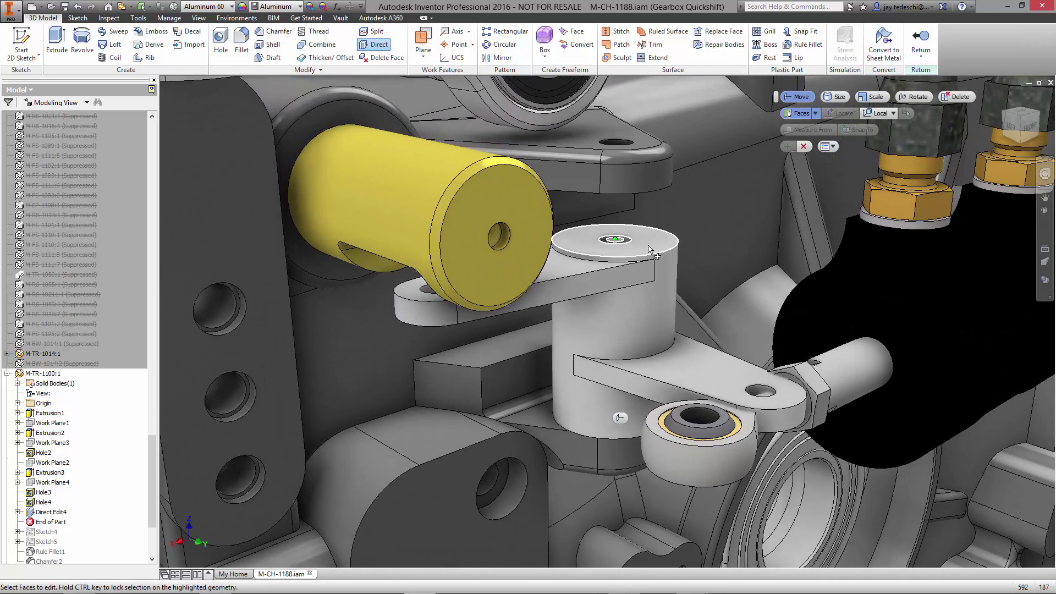
click(633, 223)
drag(615, 215, 594, 200)
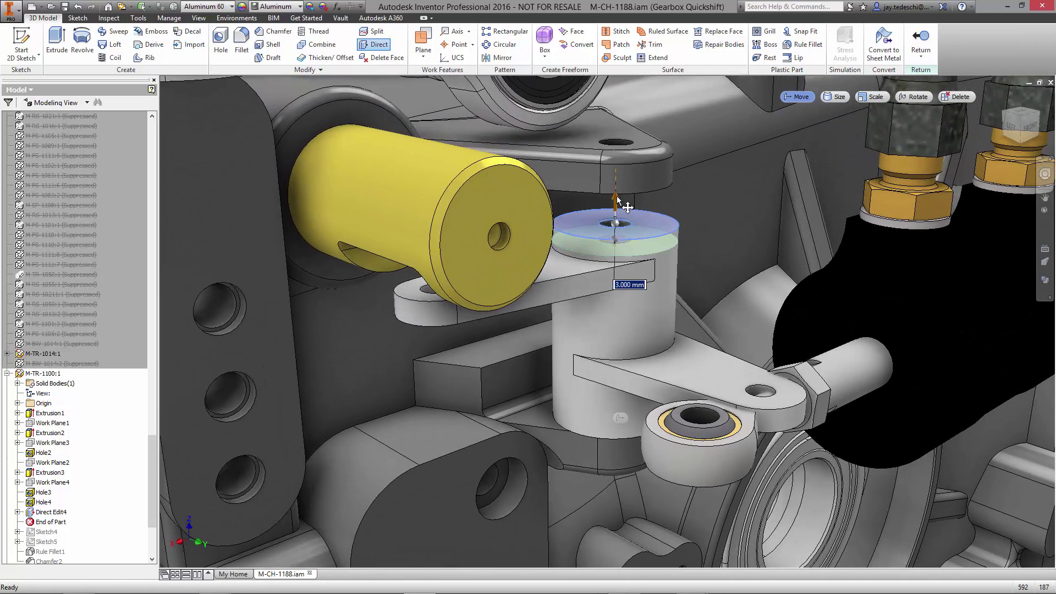
click(594, 201)
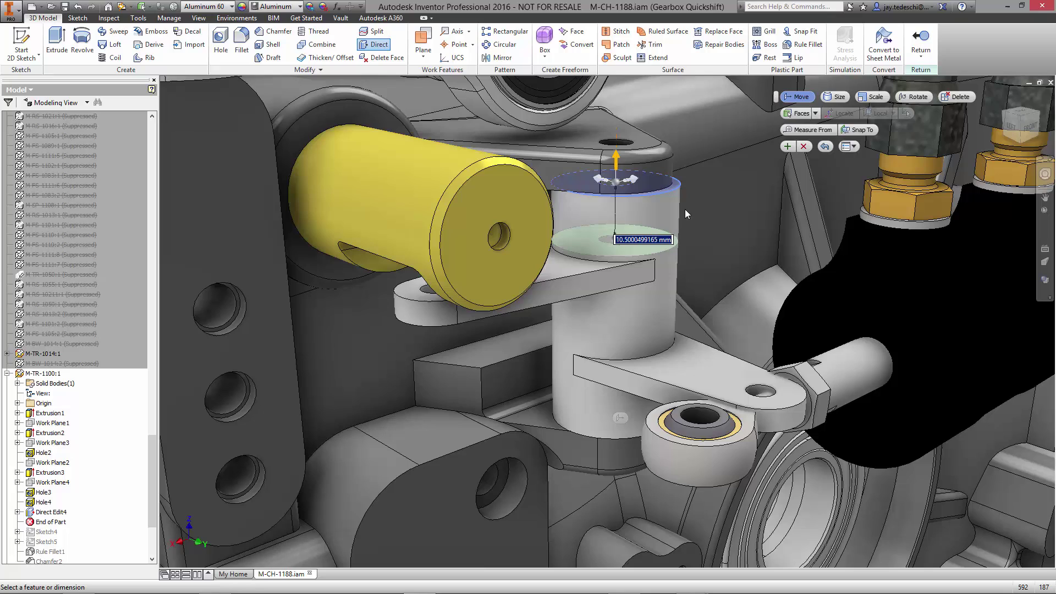
click(787, 148)
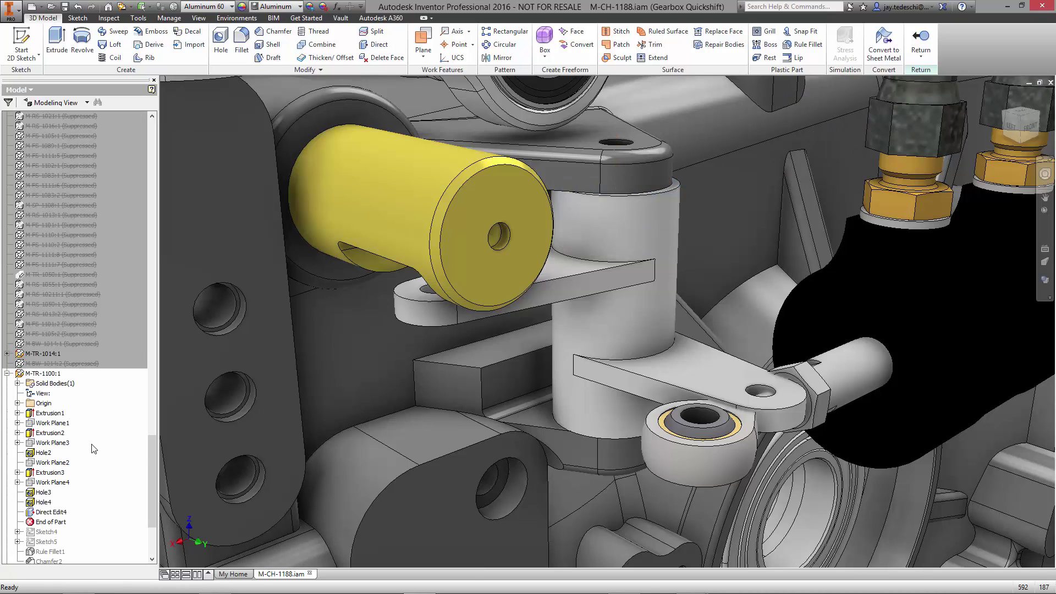
scroll(149, 452, down, 4)
- Edit Sketch2 under Extrusion2, add the missing dimensions, and finish the sketch to rebuild the arm
click(17, 324)
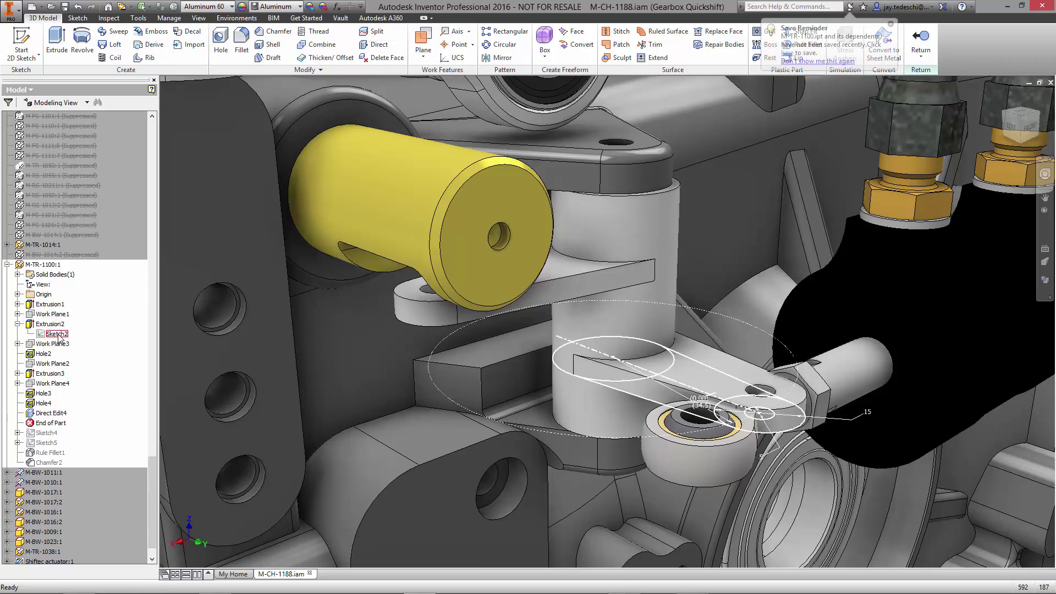
right_click(60, 335)
click(85, 364)
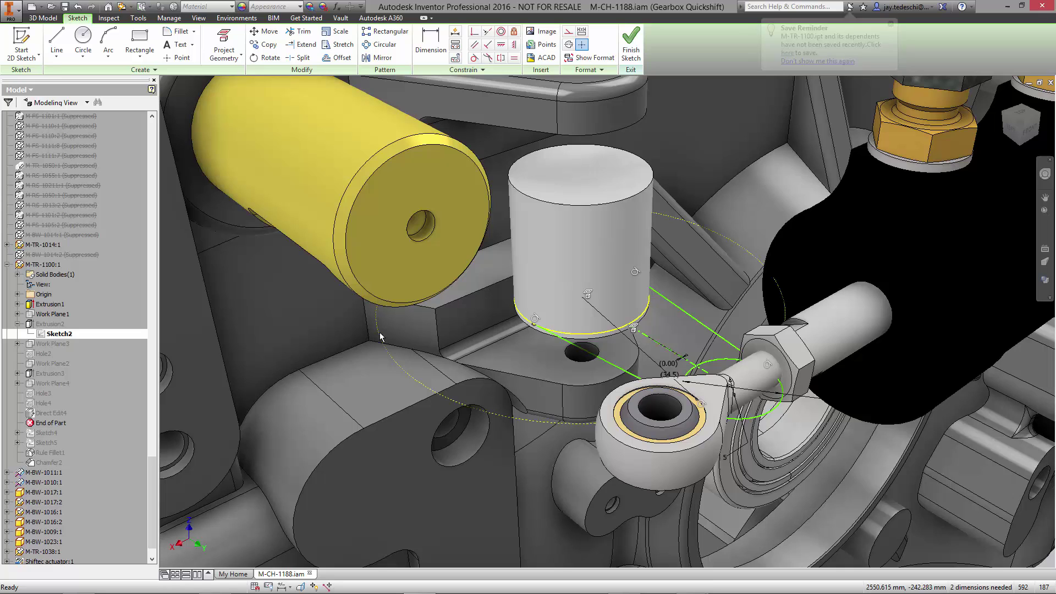
click(659, 431)
click(641, 62)
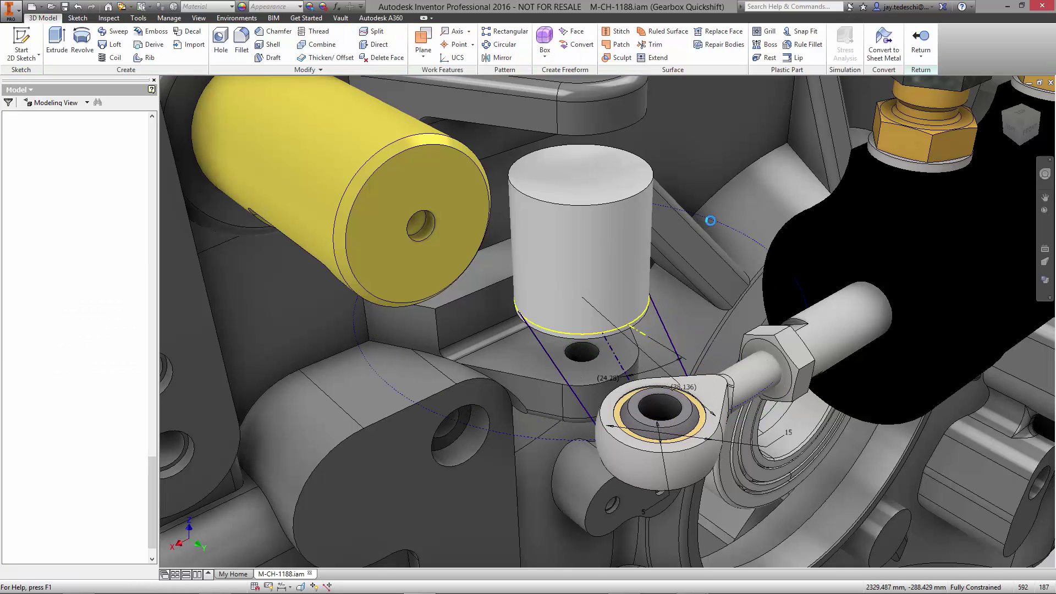
click(376, 44)
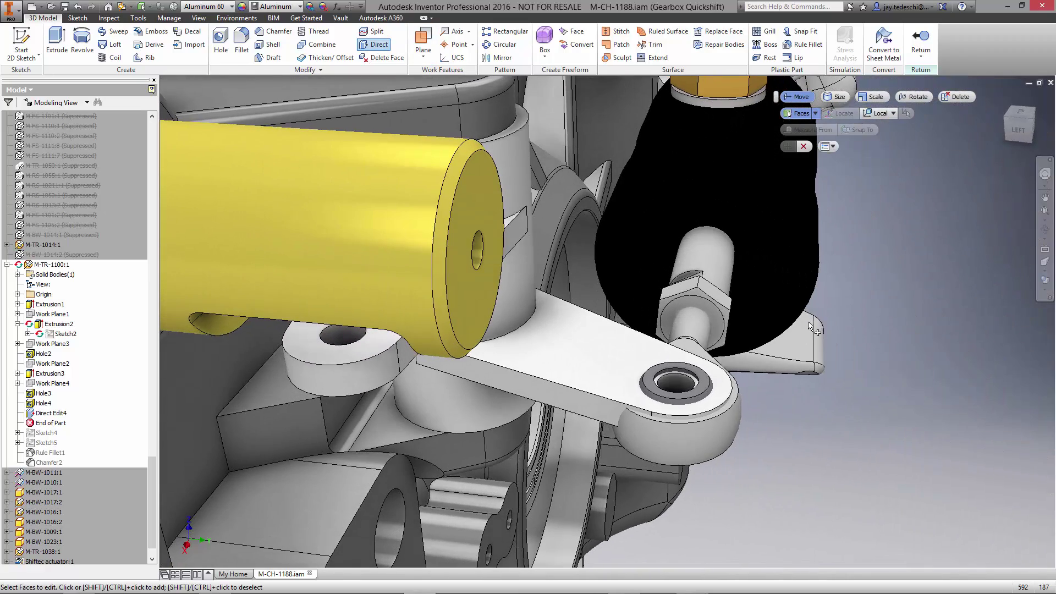
- Window-select the lower arm and move it up to the ball joint
drag(822, 308, 618, 522)
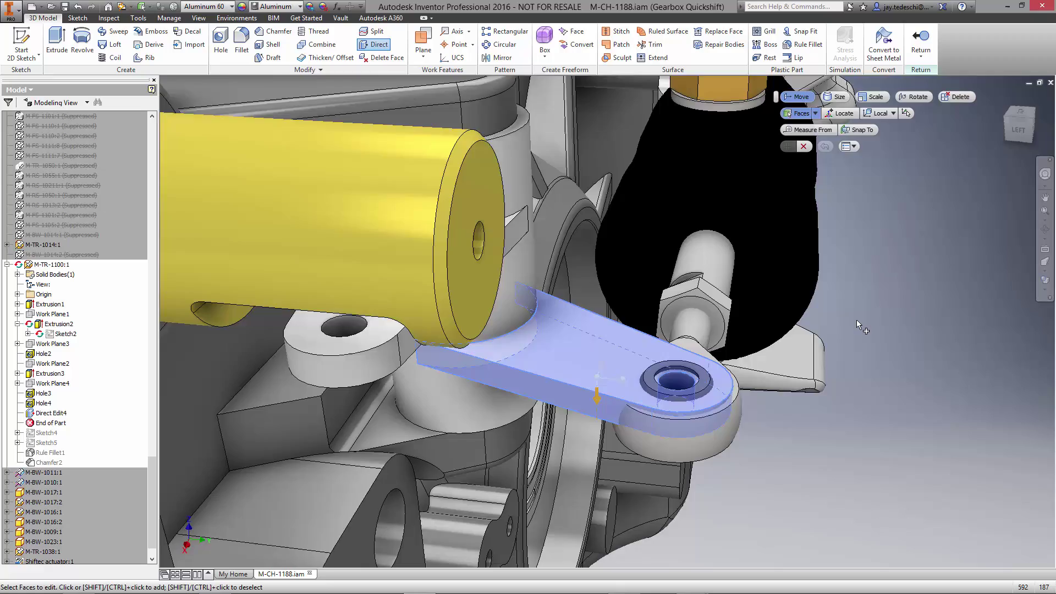
shift+middle_drag(857, 319, 607, 366)
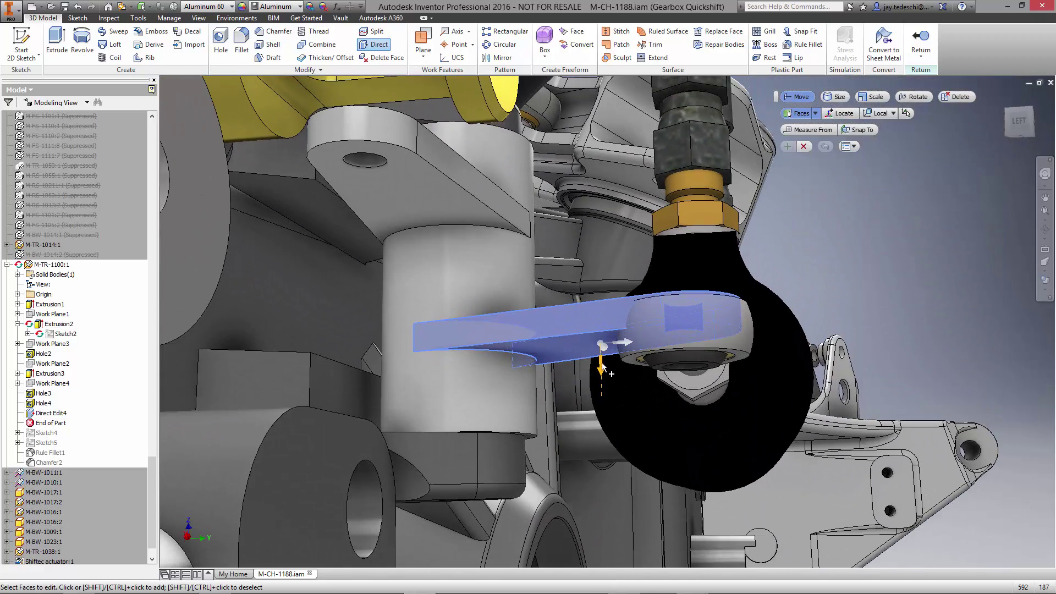
drag(607, 366, 612, 297)
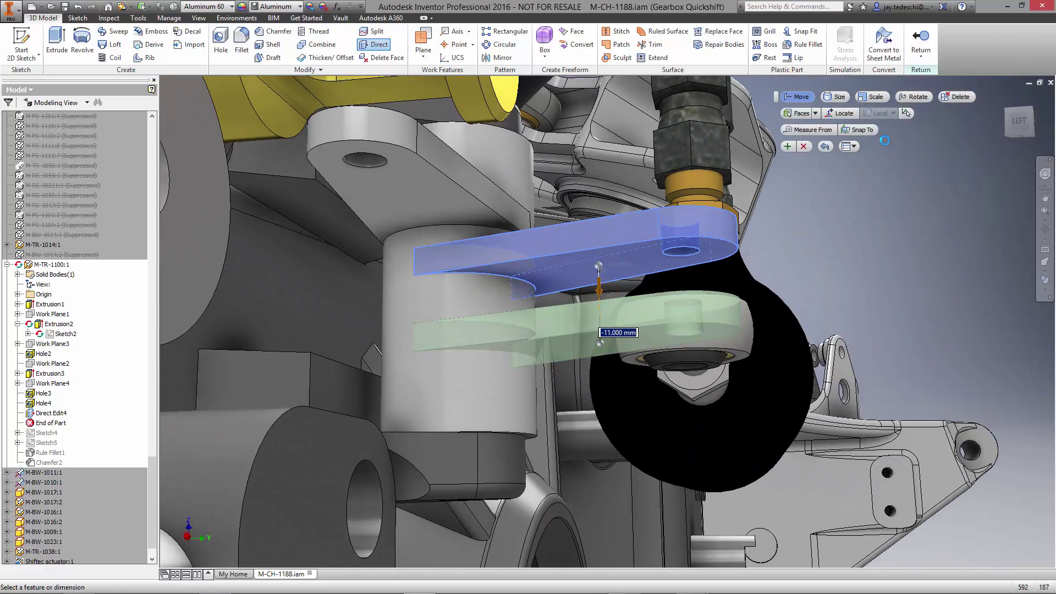
mouse_move(755, 265)
shift+middle_down()
mouse_move(843, 283)
mouse_move(746, 276)
shift+middle_up()
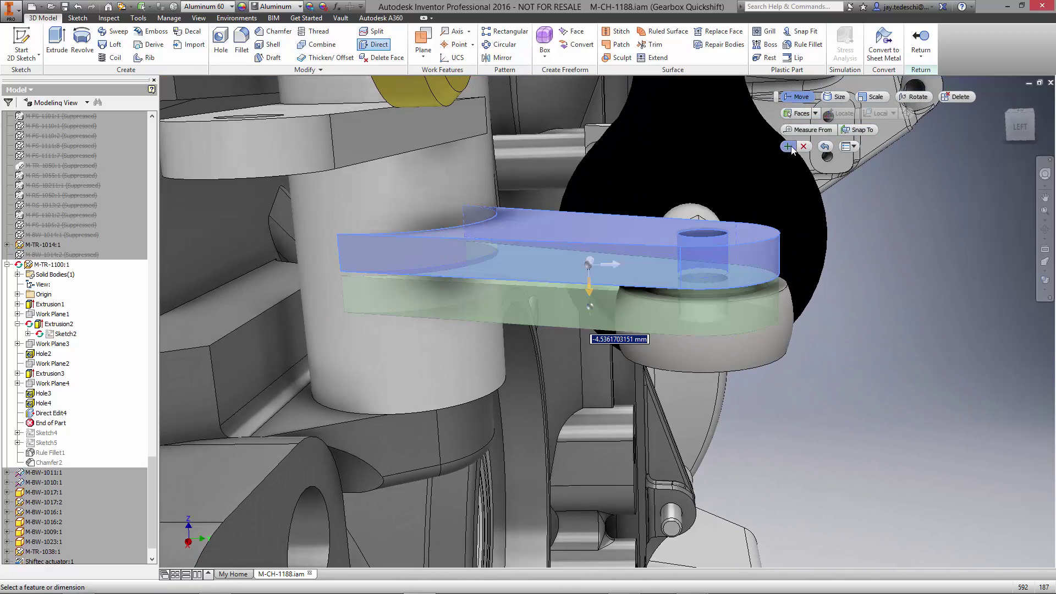
click(789, 147)
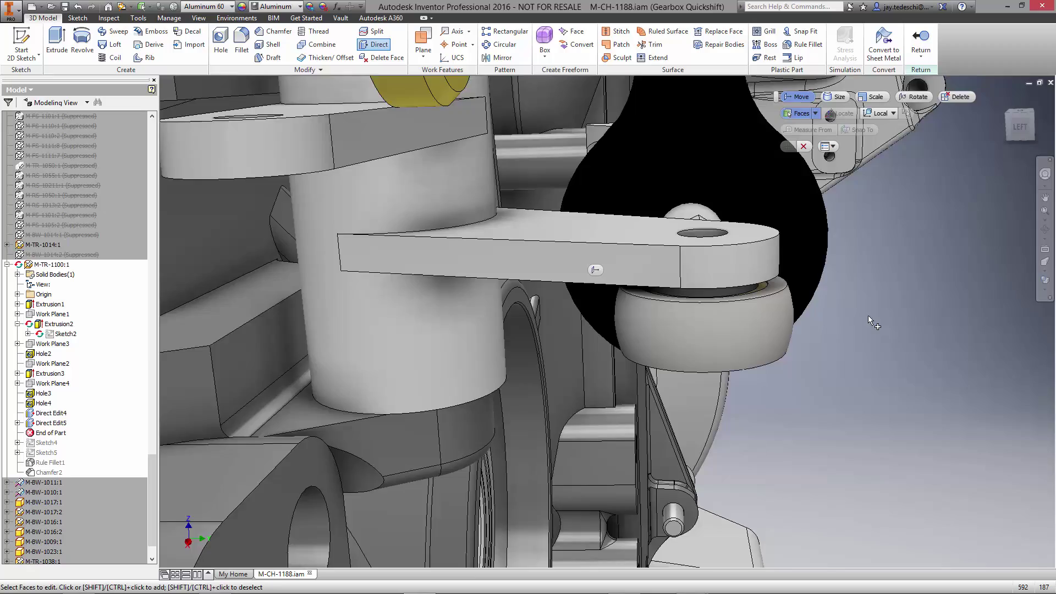
- Move the upper arm up, snapping it to the yellow cylinder's slot edge
shift+middle_drag(868, 315, 465, 204)
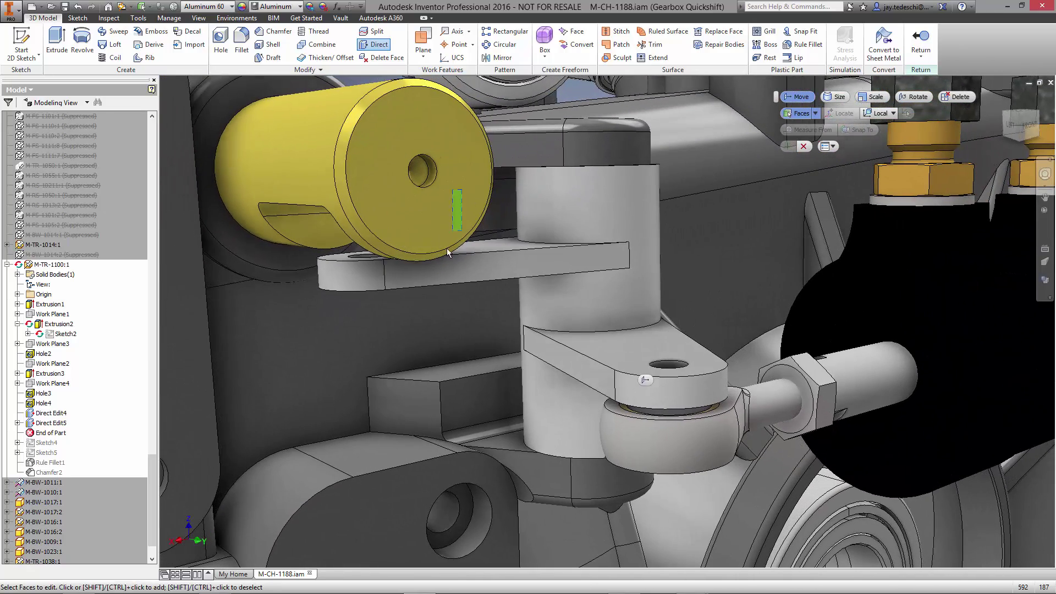
drag(447, 249, 278, 325)
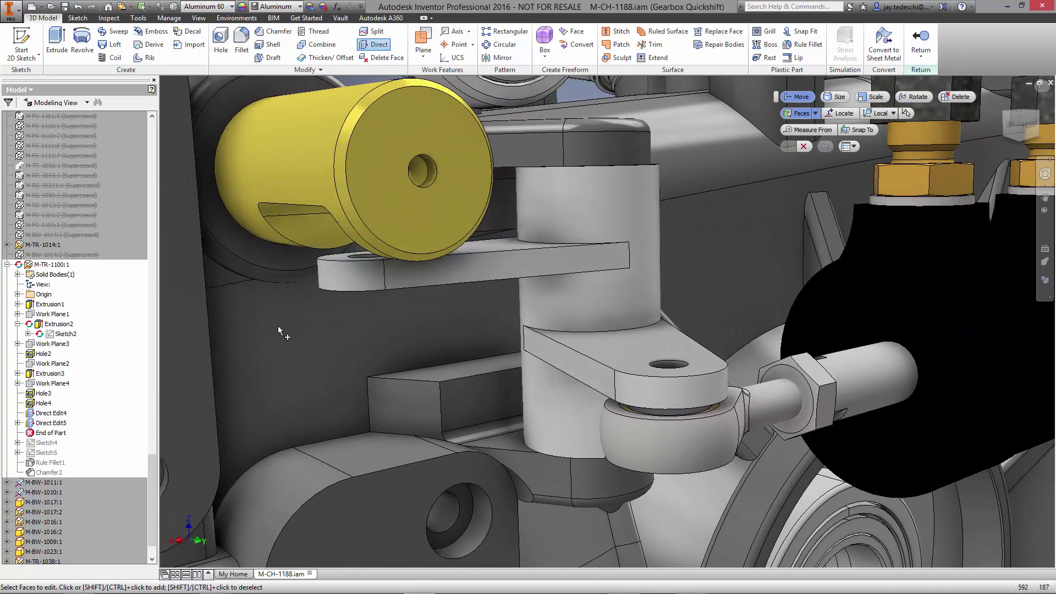
click(857, 114)
click(457, 242)
drag(457, 221, 458, 209)
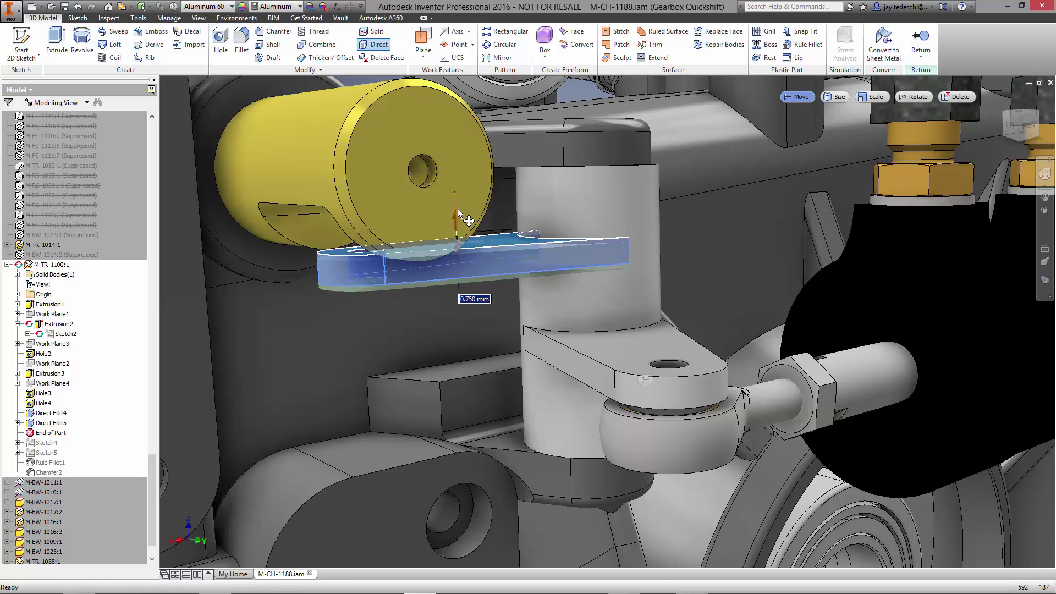
click(857, 130)
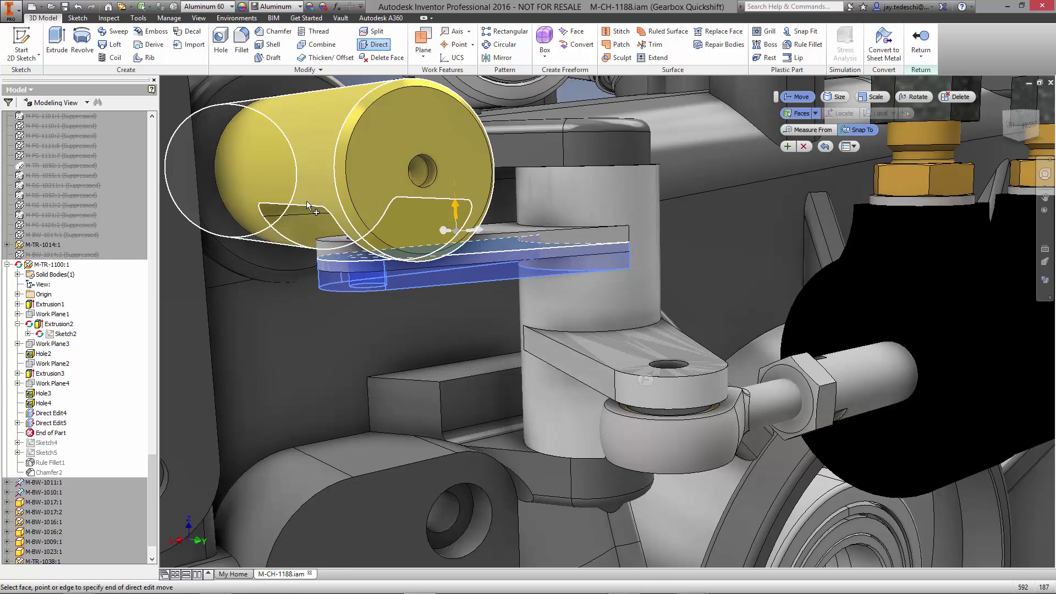
click(307, 202)
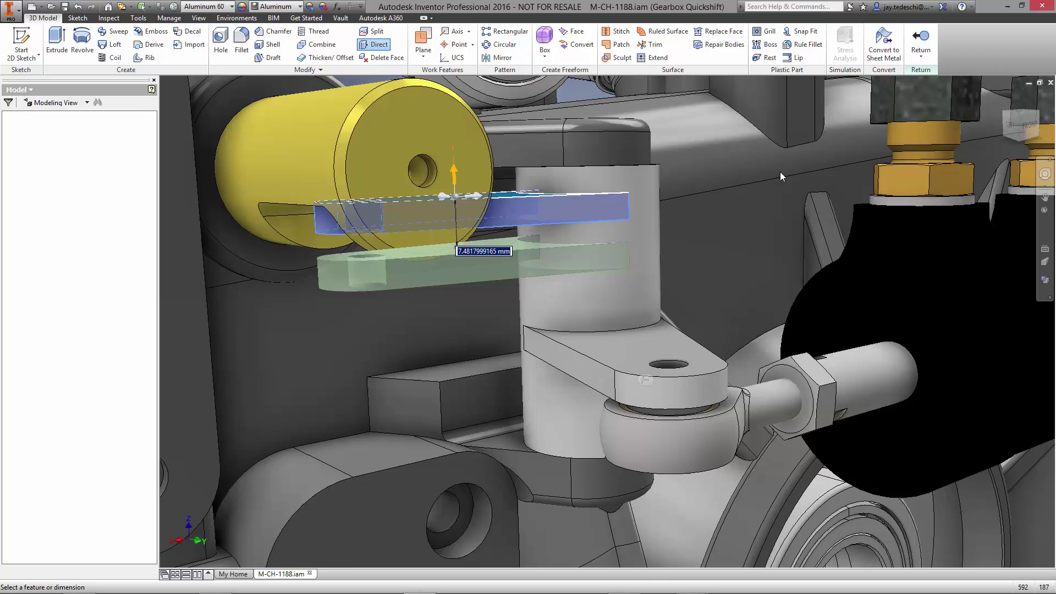
key(Return)
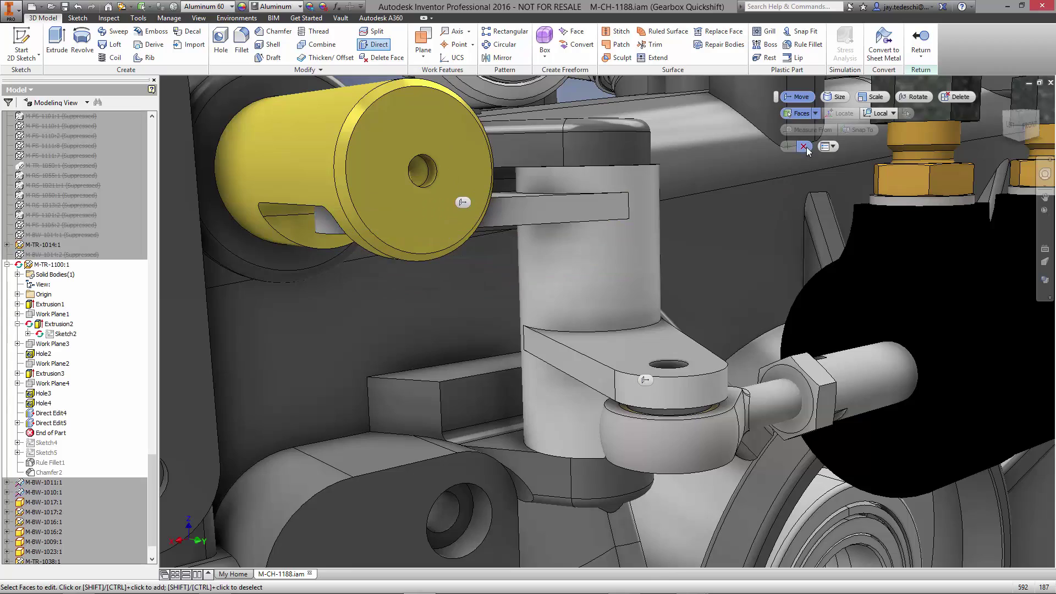
click(807, 150)
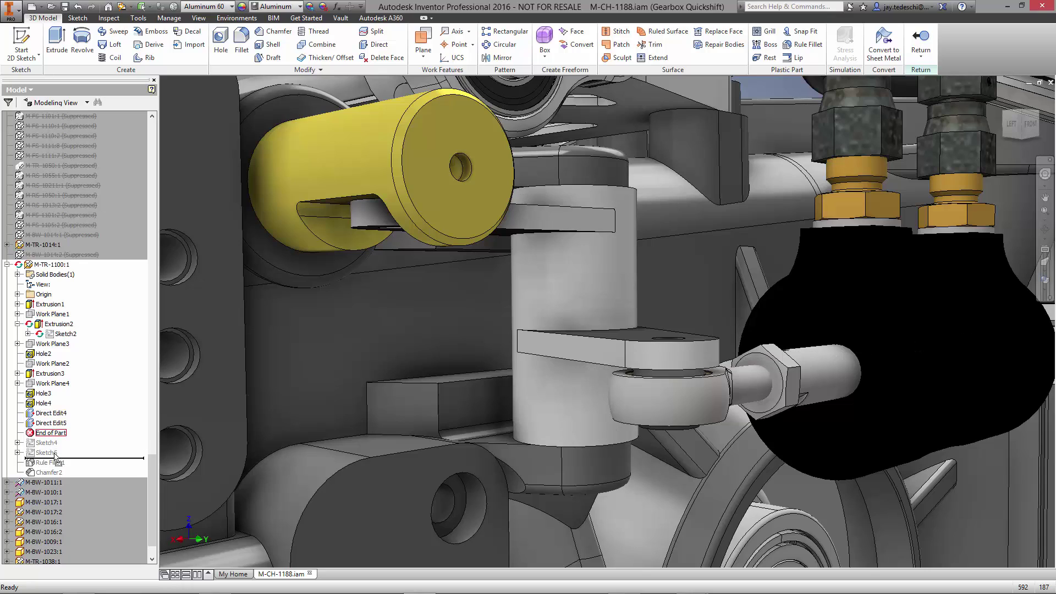
- Review Rule Fillet1's settings without changes, then roll End of Part above it
drag(56, 456, 55, 466)
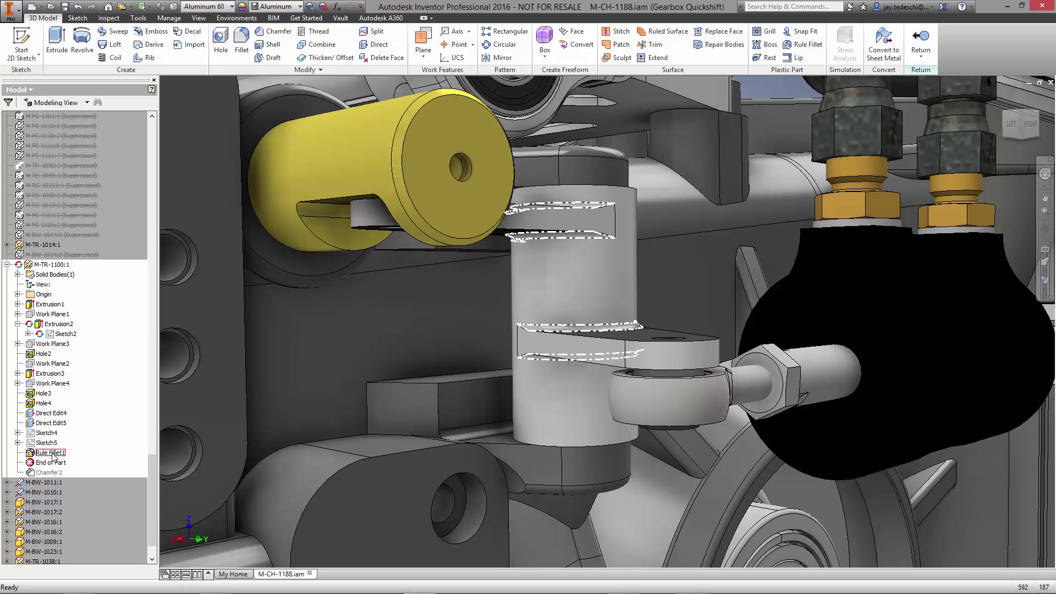
click(49, 452)
right_click(51, 453)
click(82, 490)
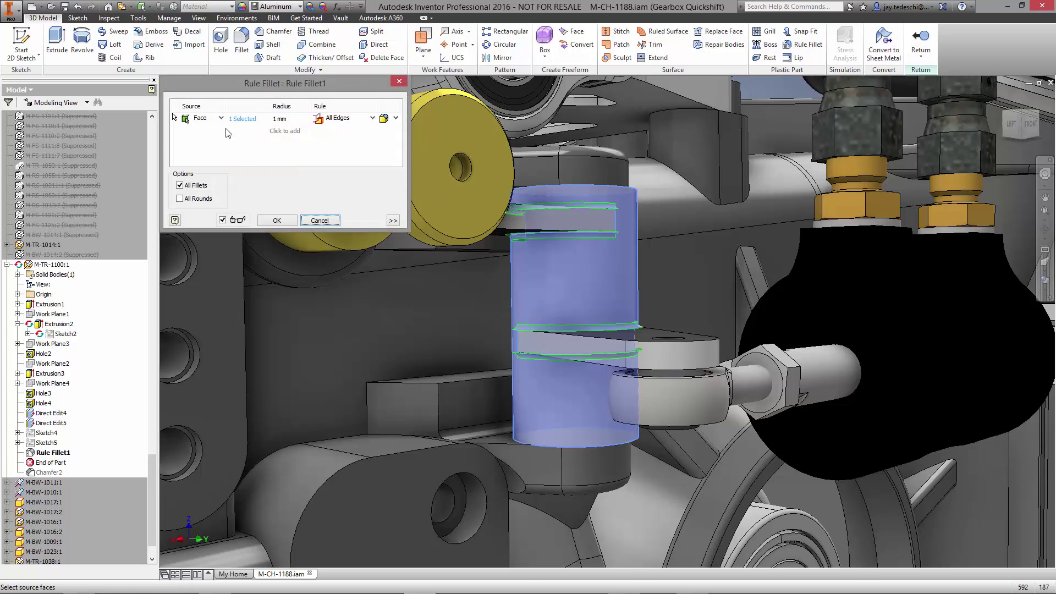
click(223, 119)
click(224, 89)
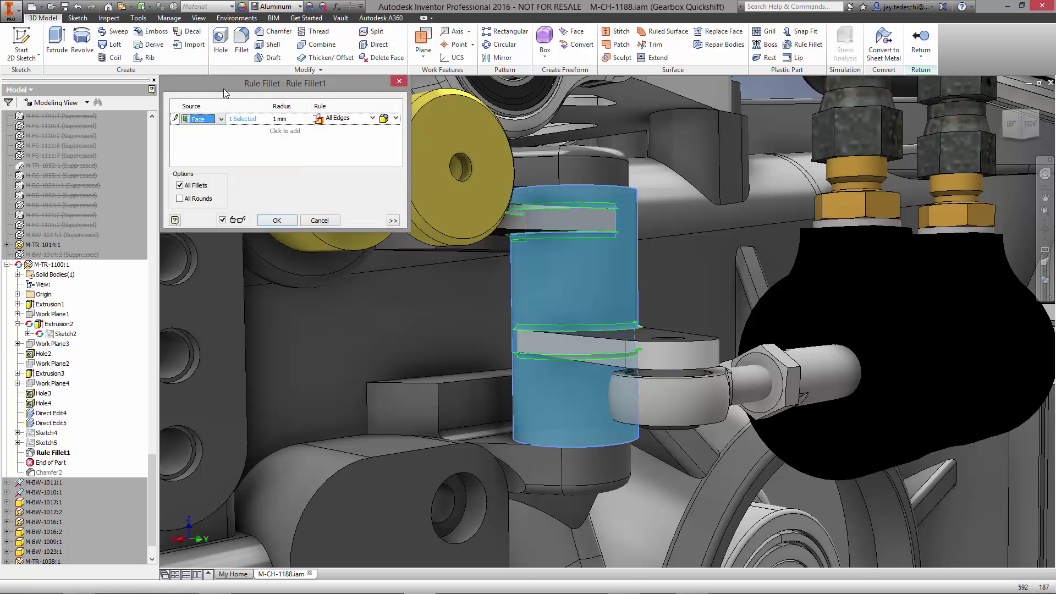
click(321, 221)
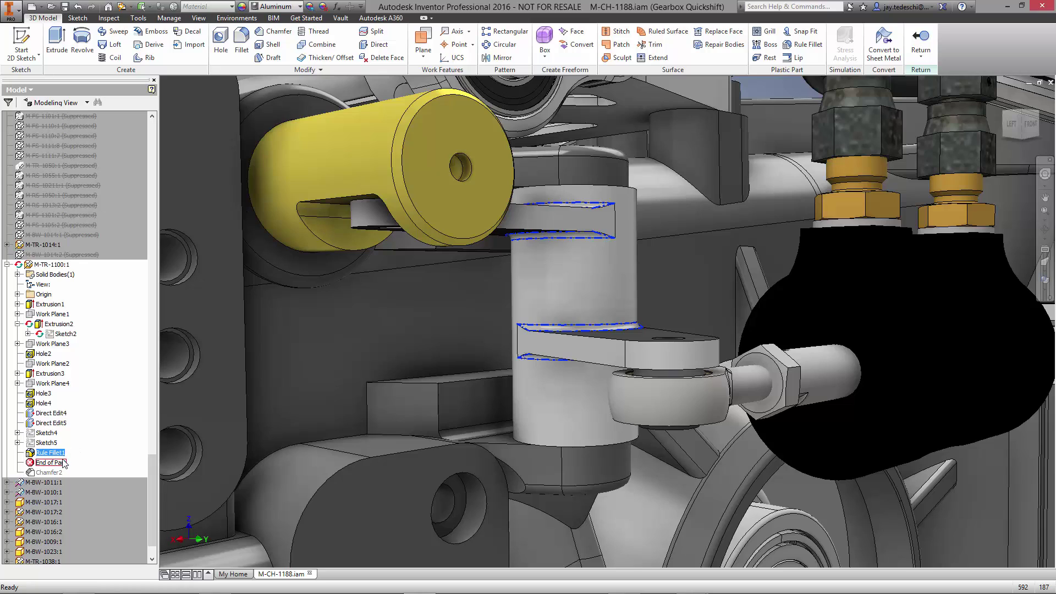
drag(64, 464, 63, 461)
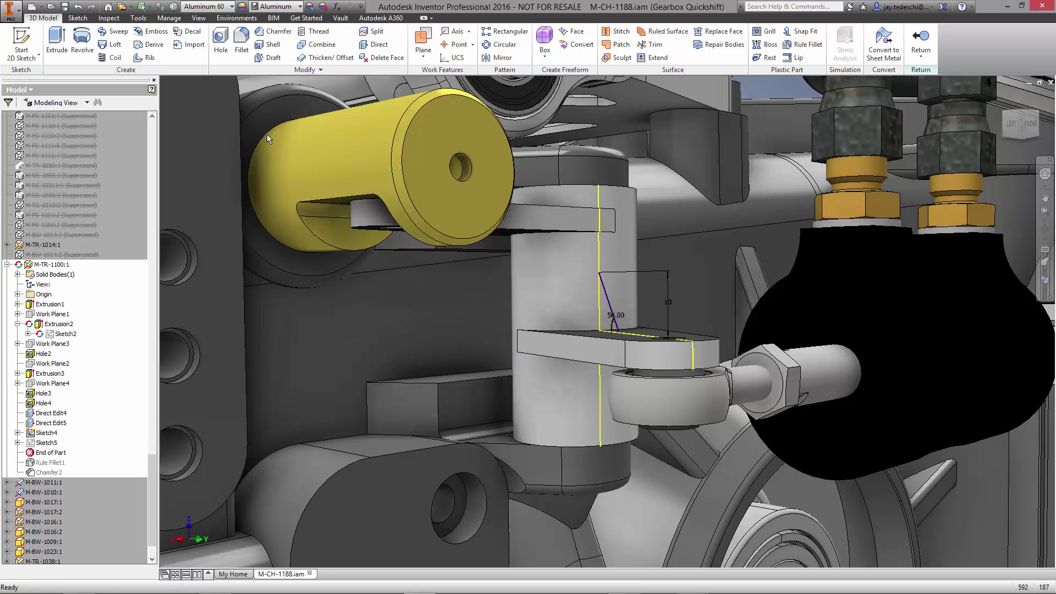
- Create a 2 mm rib from the angled sketch line
click(149, 58)
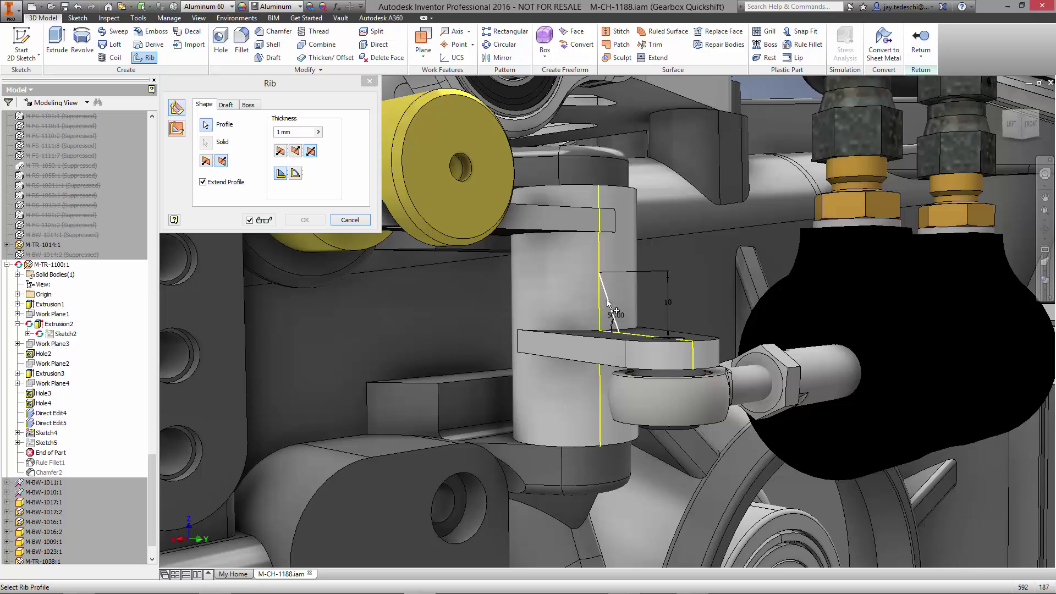
click(601, 316)
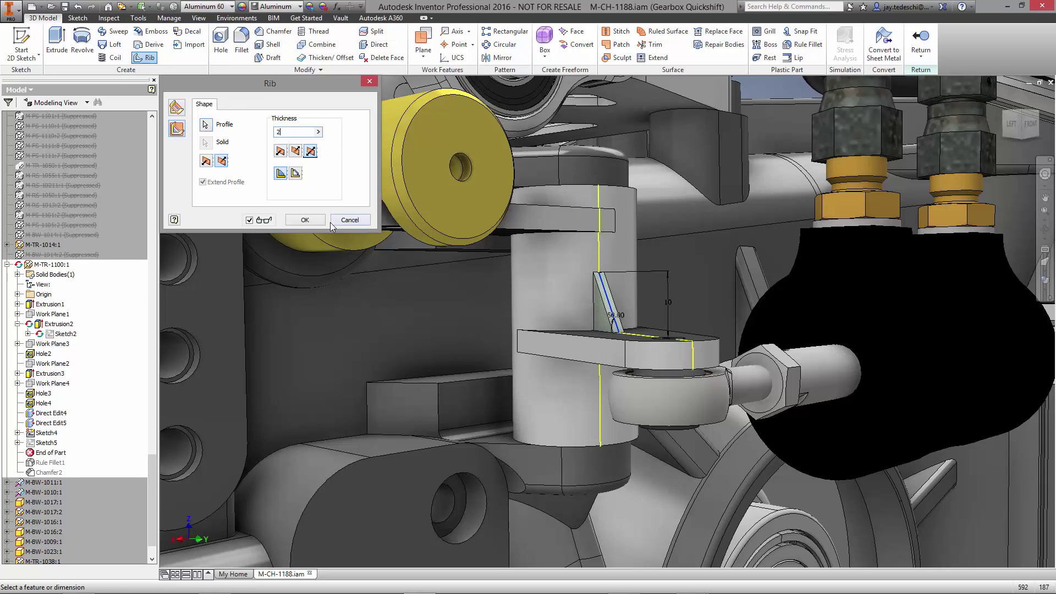
click(313, 220)
- Fillet both rib base edges with a 1 mm radius
click(242, 41)
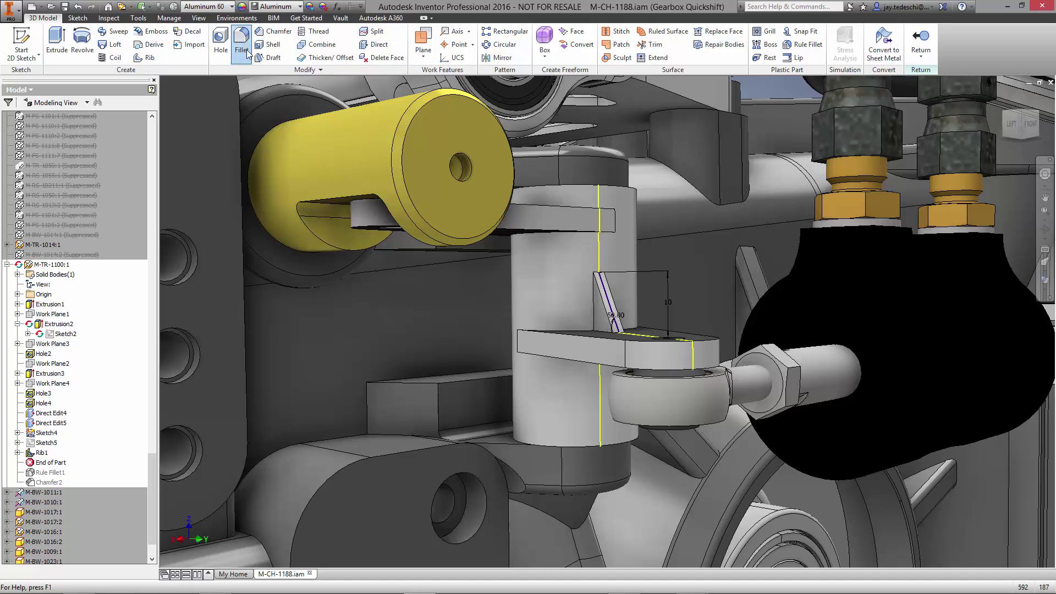
click(616, 332)
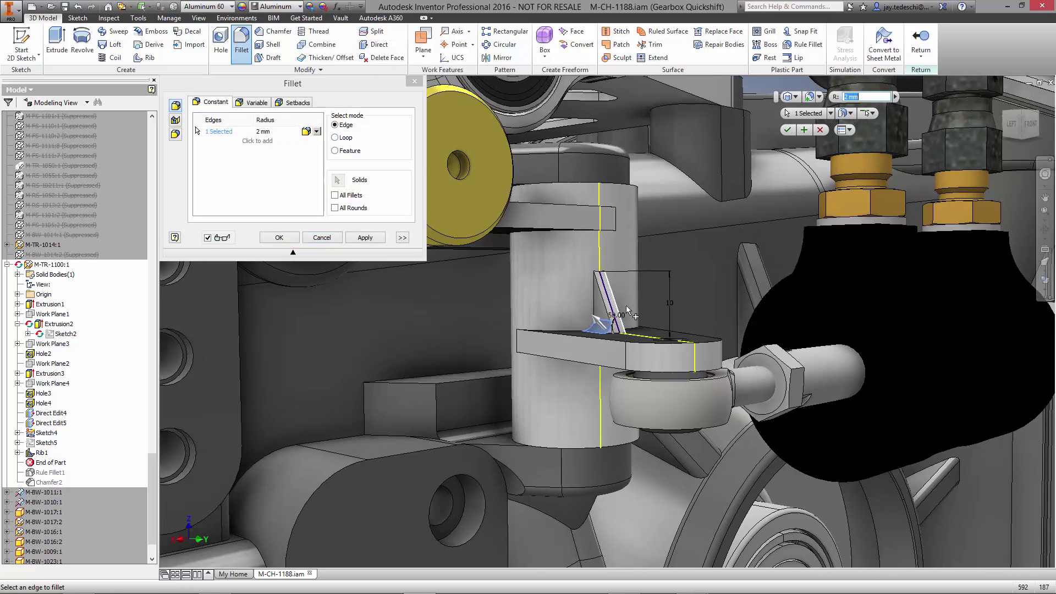
shift+middle_drag(620, 335, 622, 353)
click(630, 333)
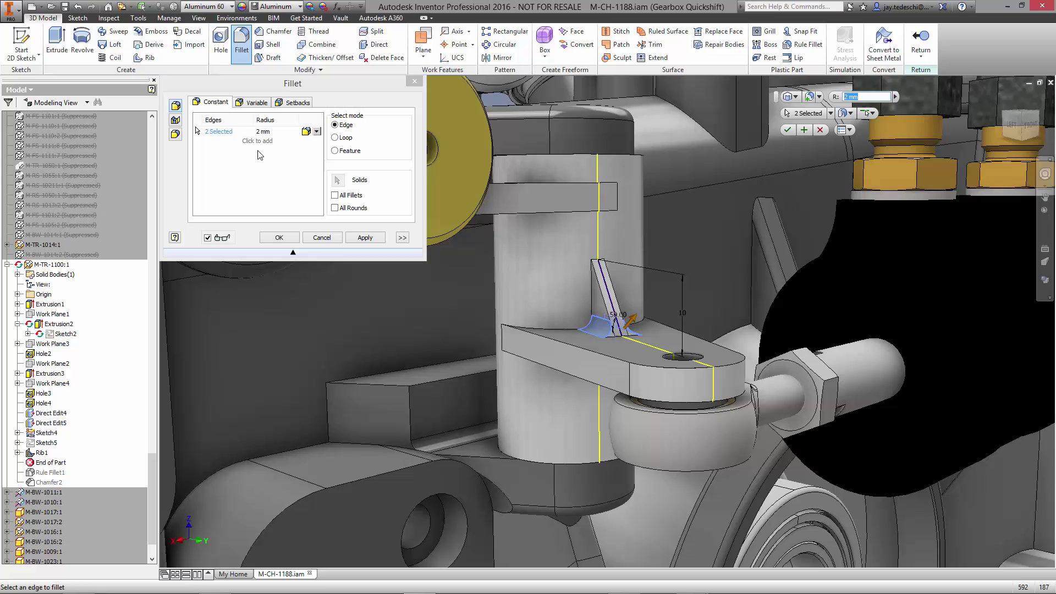
click(265, 143)
text(1)
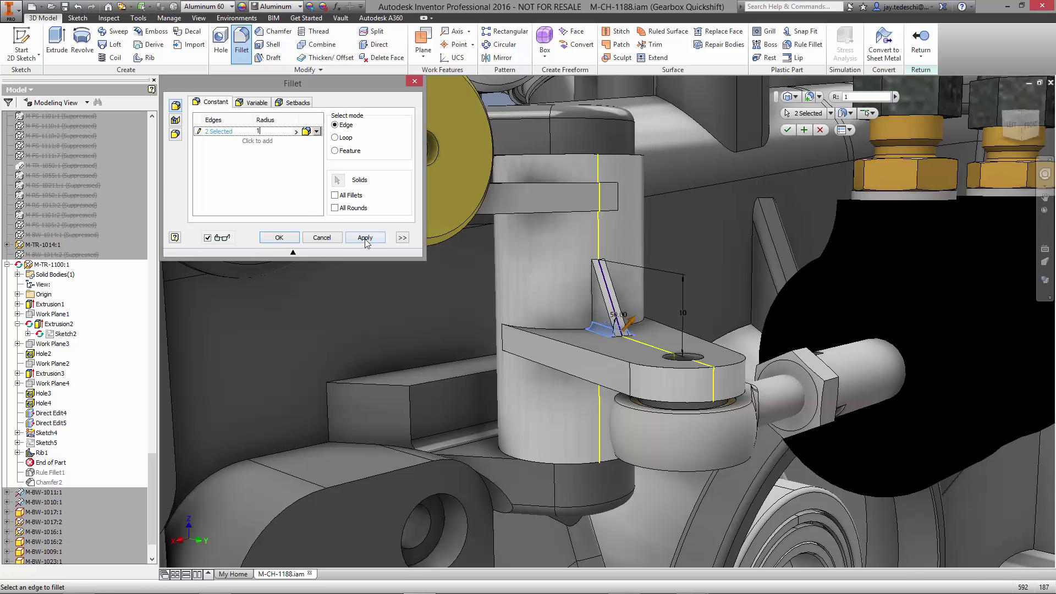
click(278, 237)
- Show Sketch5 and create Rib2 with its thickness linked to d92
right_click(59, 449)
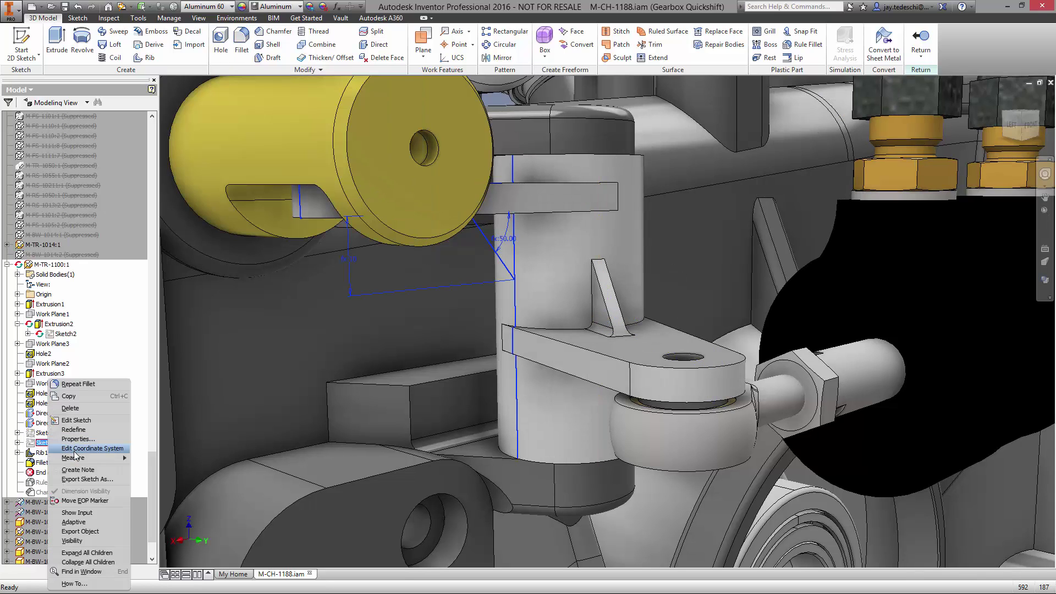
click(88, 537)
click(145, 58)
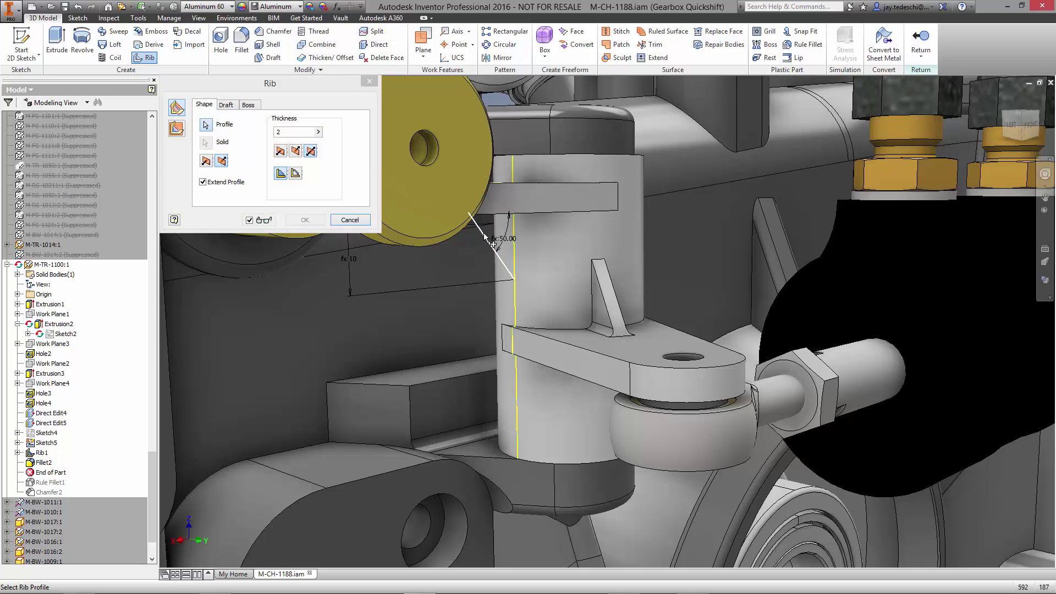
click(318, 132)
mouse_move(645, 336)
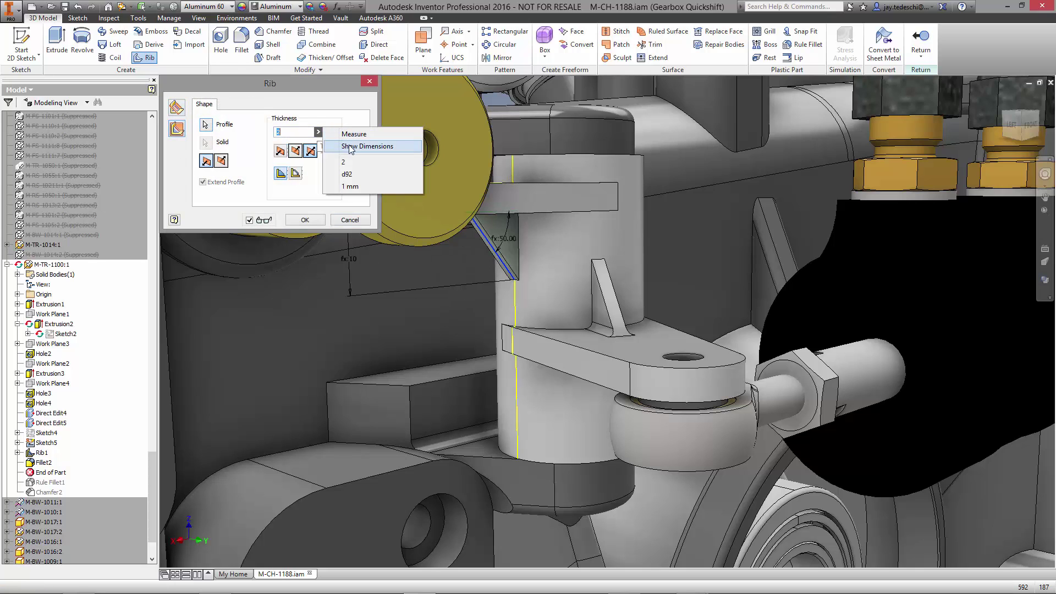
click(358, 146)
click(305, 220)
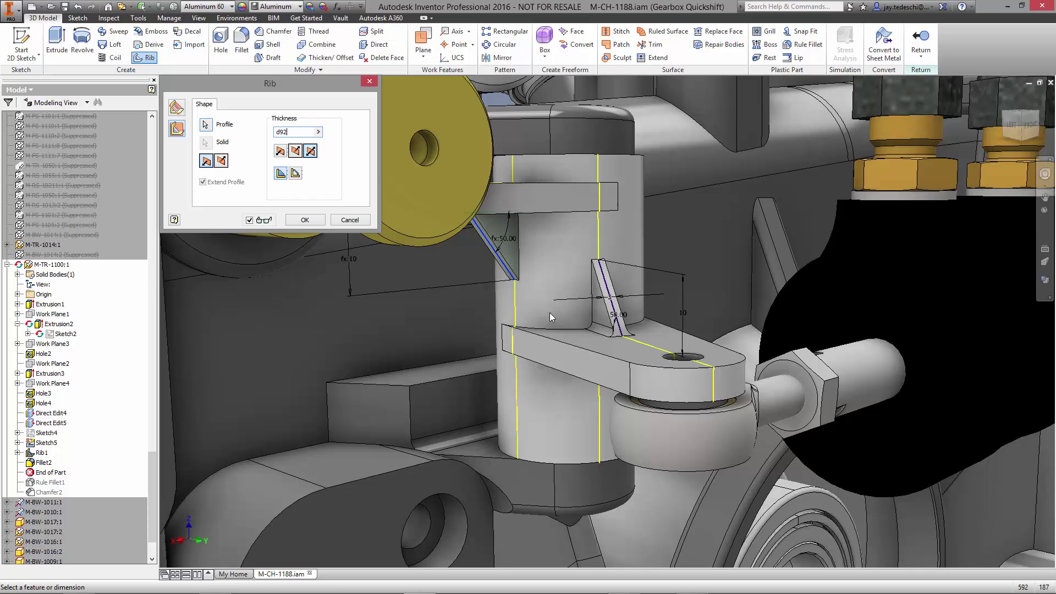
- Fillet Rib2's base edges with radius d97, then move End of Part below Rule Fillet1
click(241, 44)
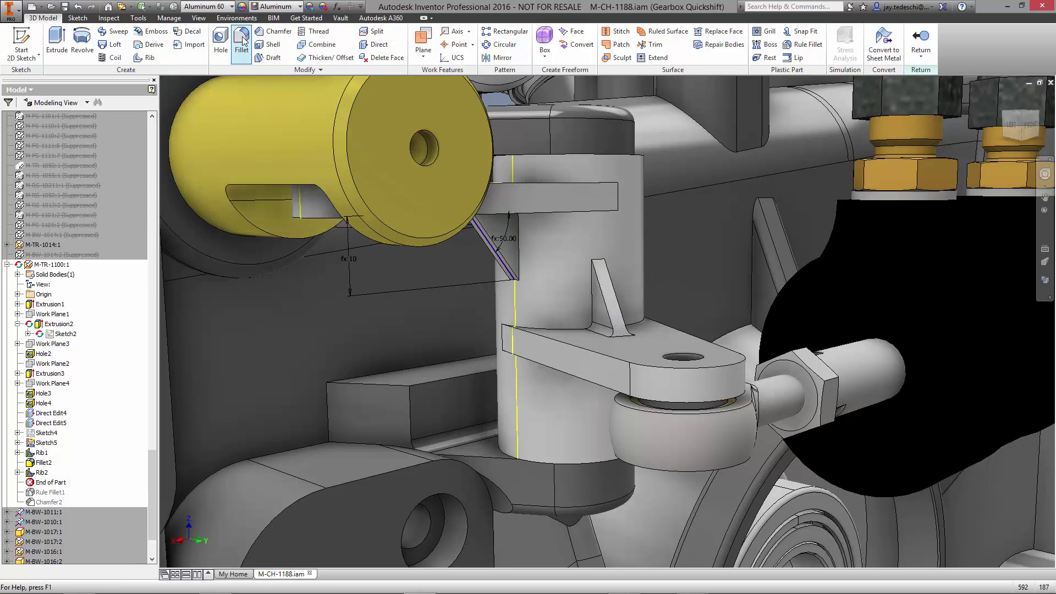
scroll(419, 341, up, 2)
scroll(422, 333, up, 2)
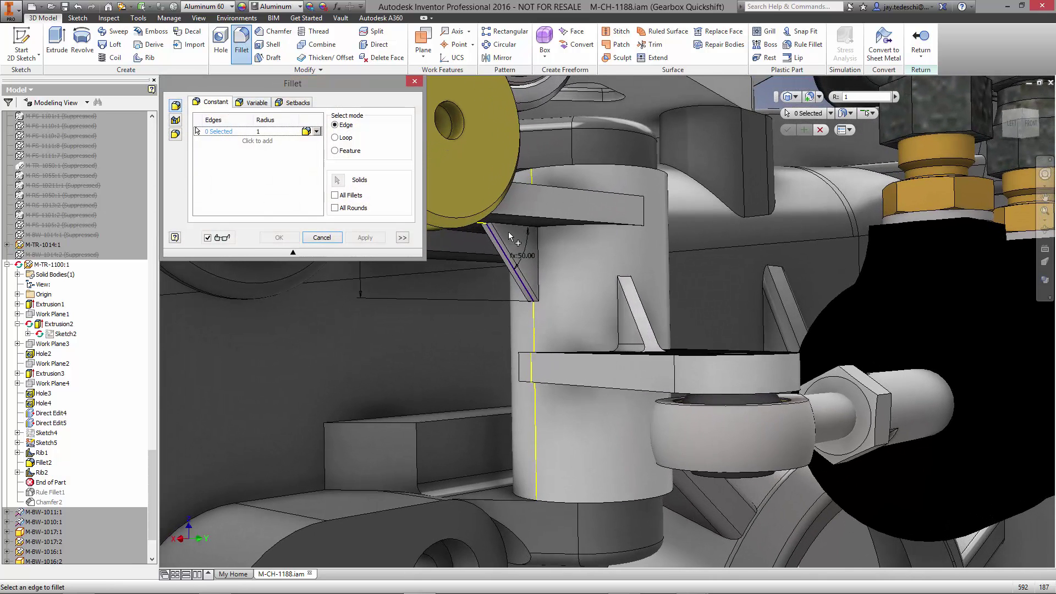
click(500, 233)
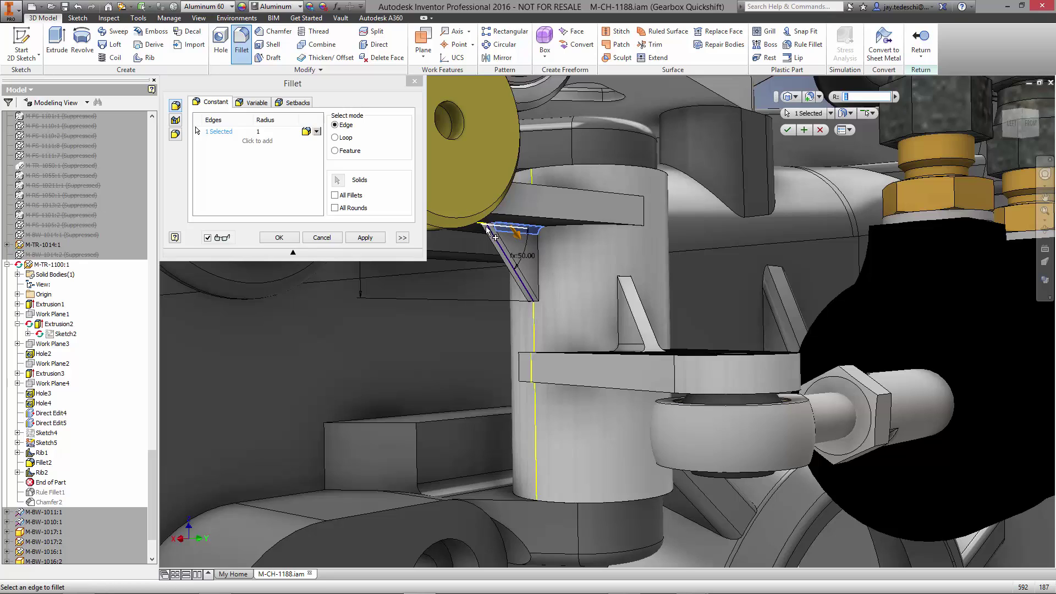
click(486, 227)
click(257, 132)
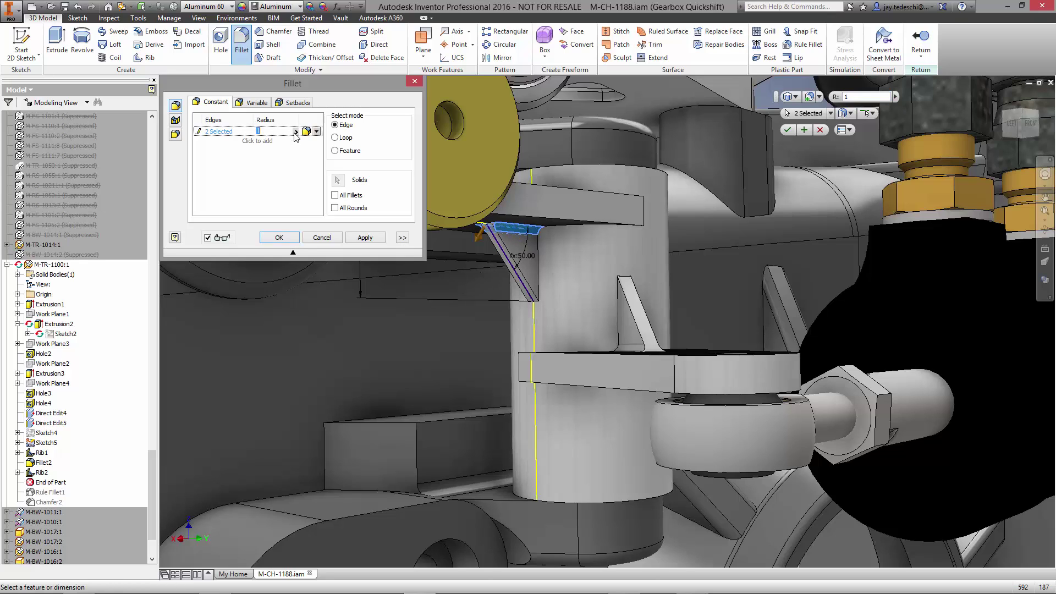
click(297, 132)
click(632, 348)
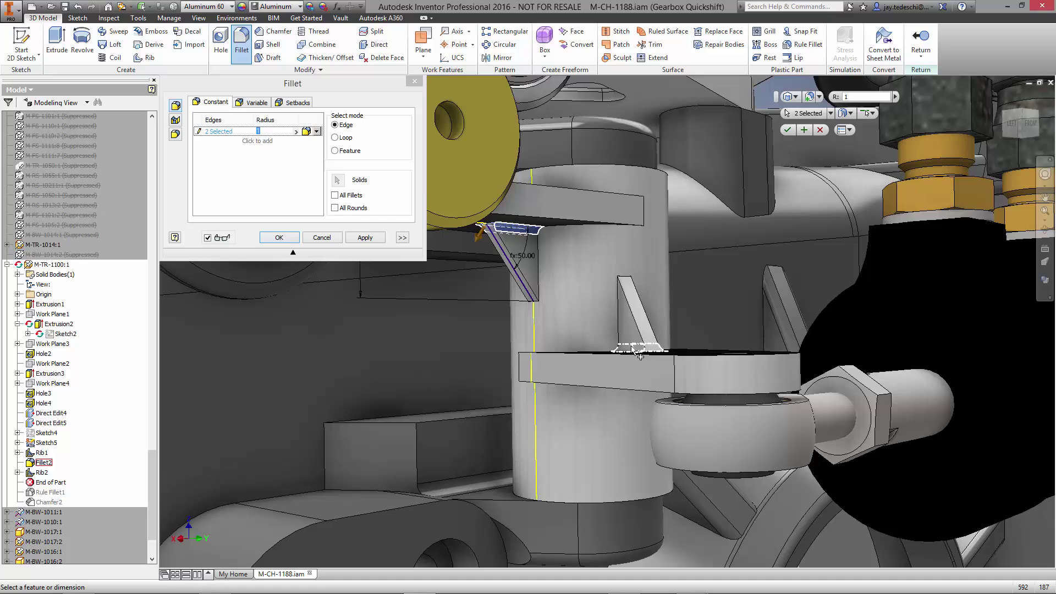
click(290, 238)
drag(51, 492, 63, 515)
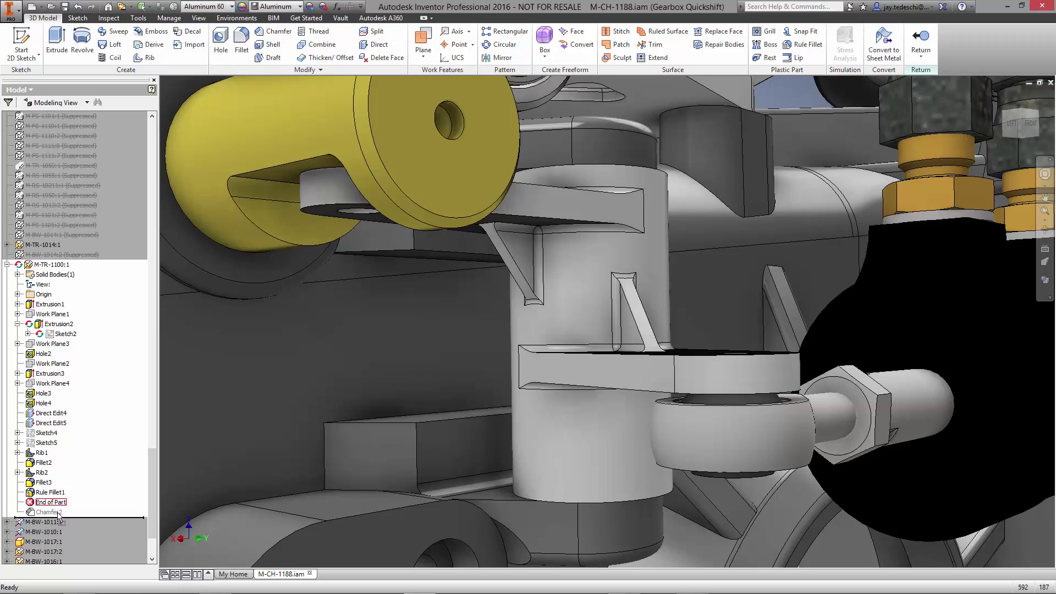
- Open M-TR-1100.ipt and its drawing from the assembly
key(F5)
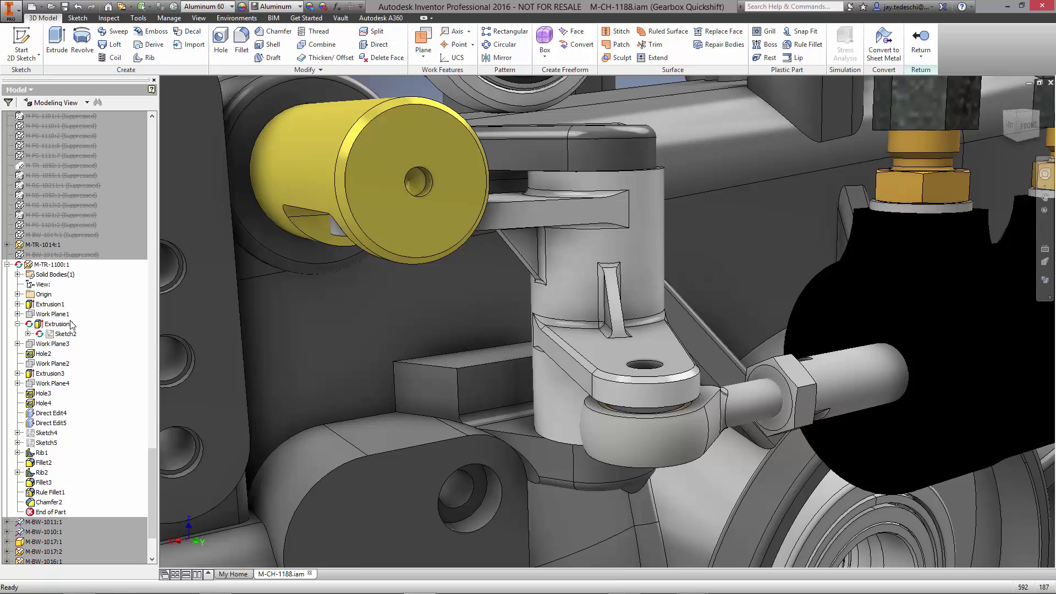
right_click(58, 265)
click(77, 291)
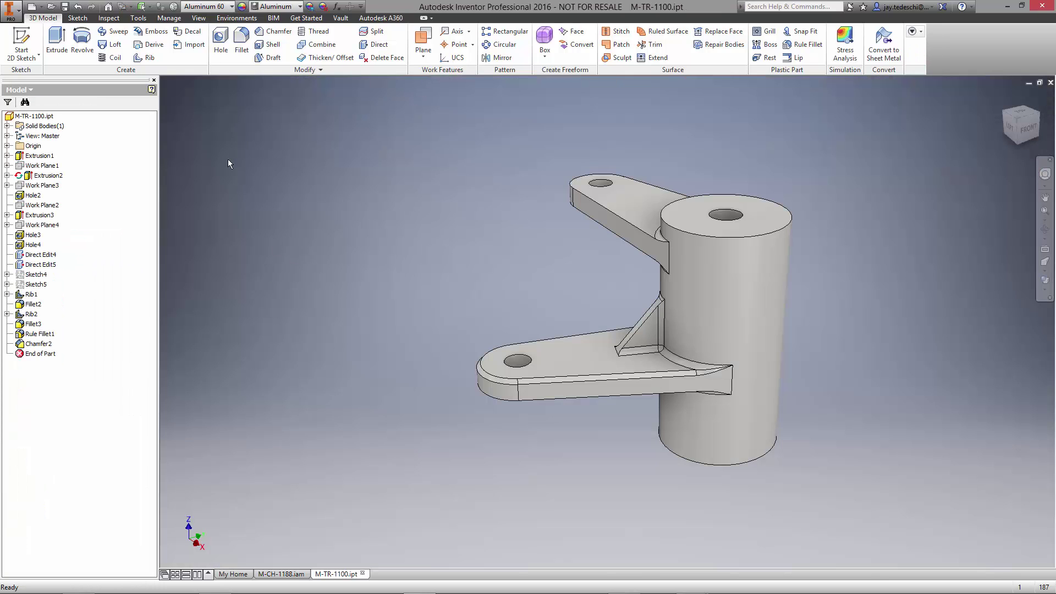
right_click(42, 116)
click(74, 168)
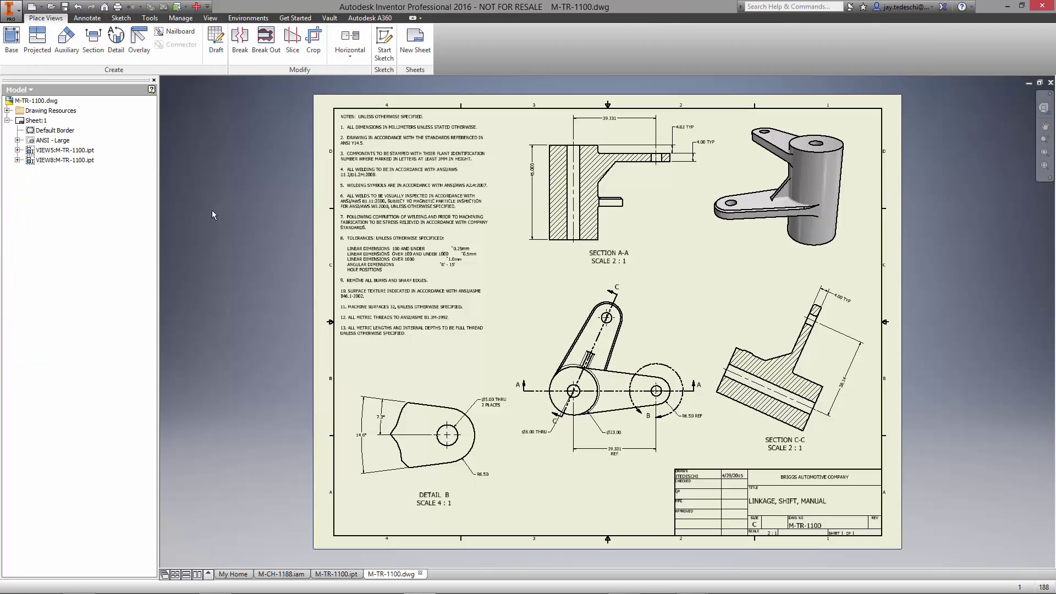
- Check in the linkage drawing and part with a comment, then return to the assembly
click(20, 90)
click(22, 110)
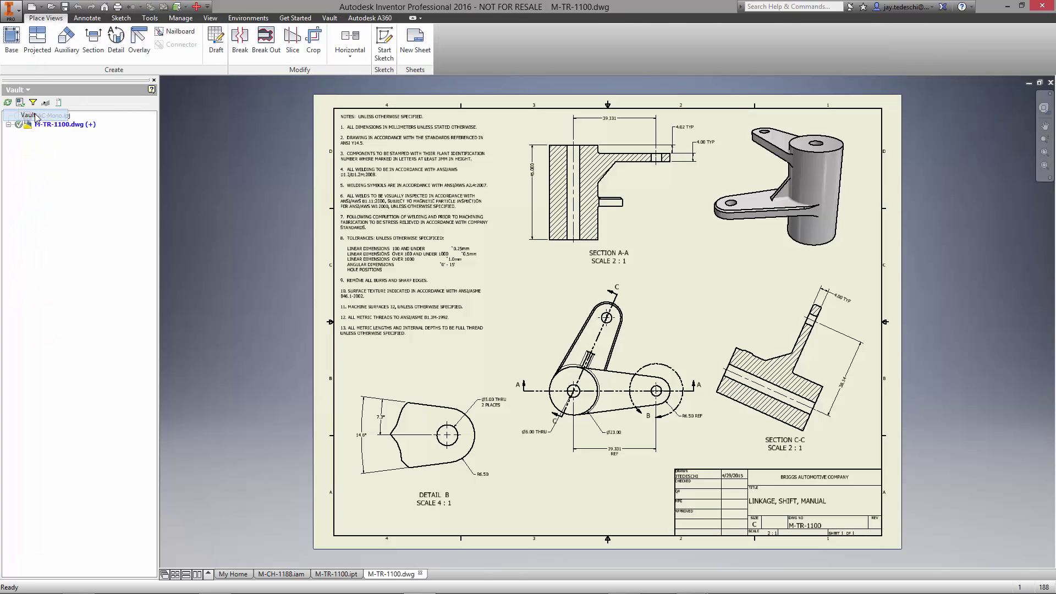
right_click(69, 124)
click(101, 175)
text(UPDATED NEW LINKAGE DESIGN)
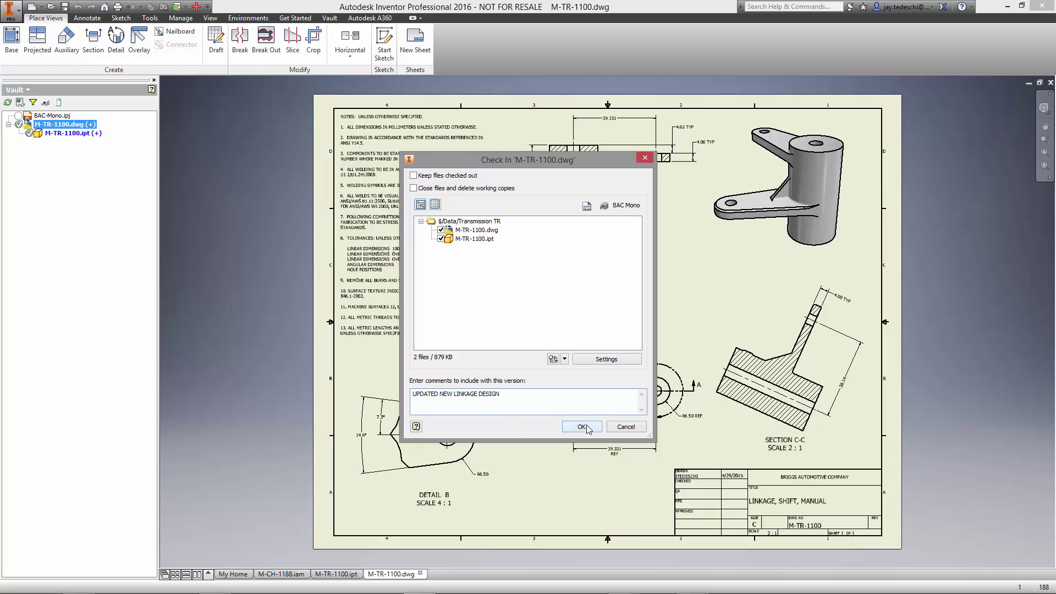
click(582, 427)
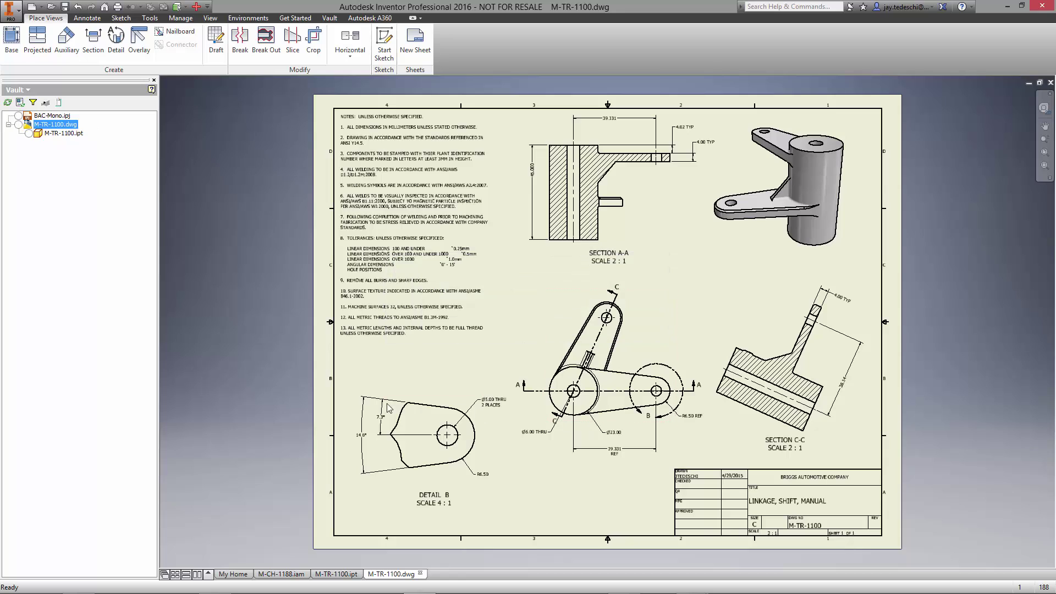
click(281, 574)
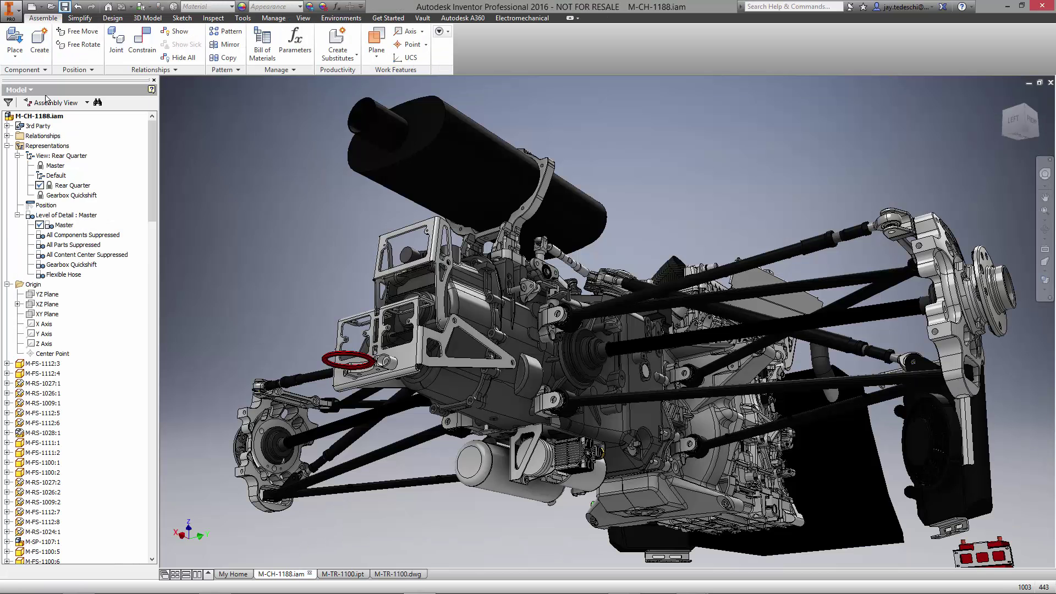
- Check in M-CH-1188.iam and all 13 files with a pneumatic quickshift comment
click(28, 89)
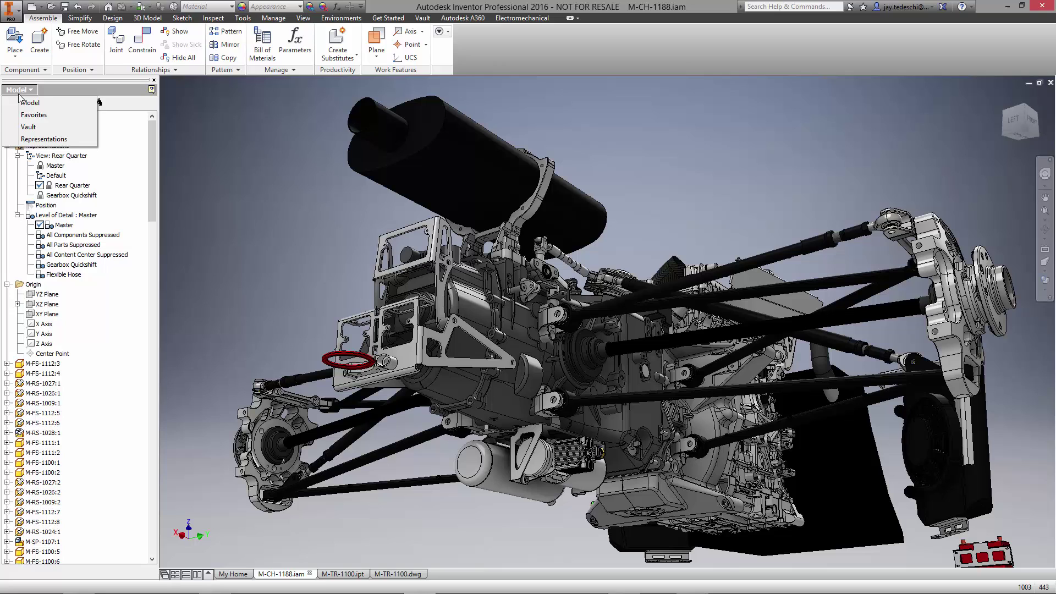
click(39, 126)
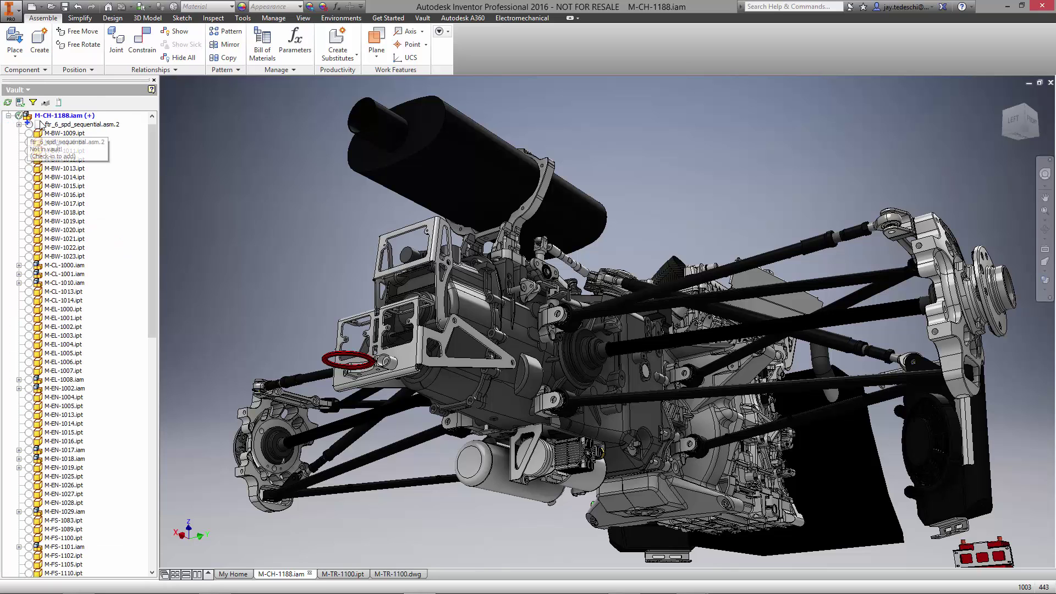
right_click(56, 116)
click(88, 166)
text(UPDATED GEARBOX ASSEMBLY, ADDED PNEUMATIC QUICKSHIFT SYSTEM)
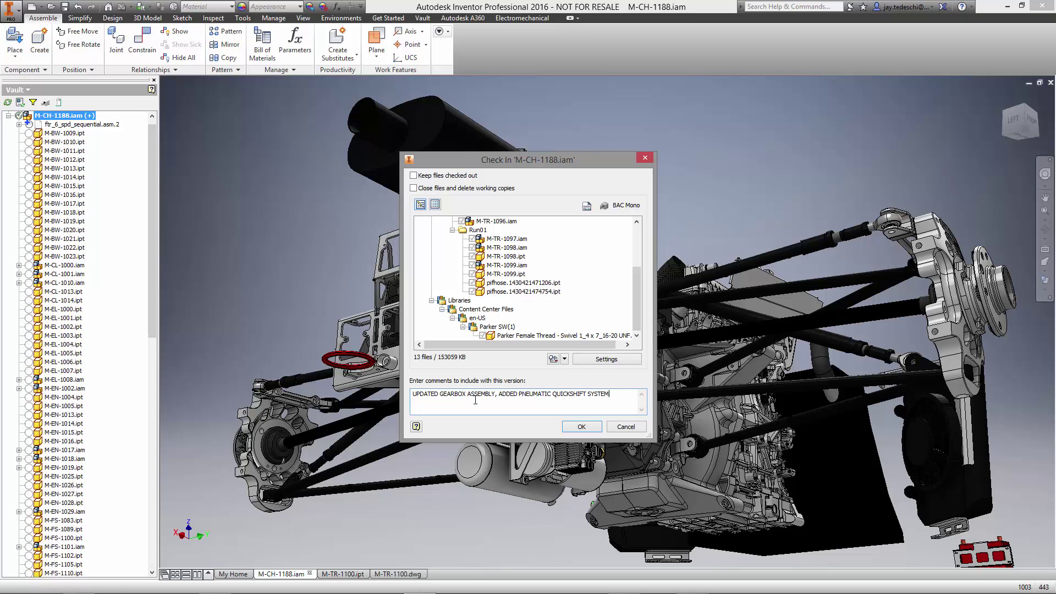
click(581, 428)
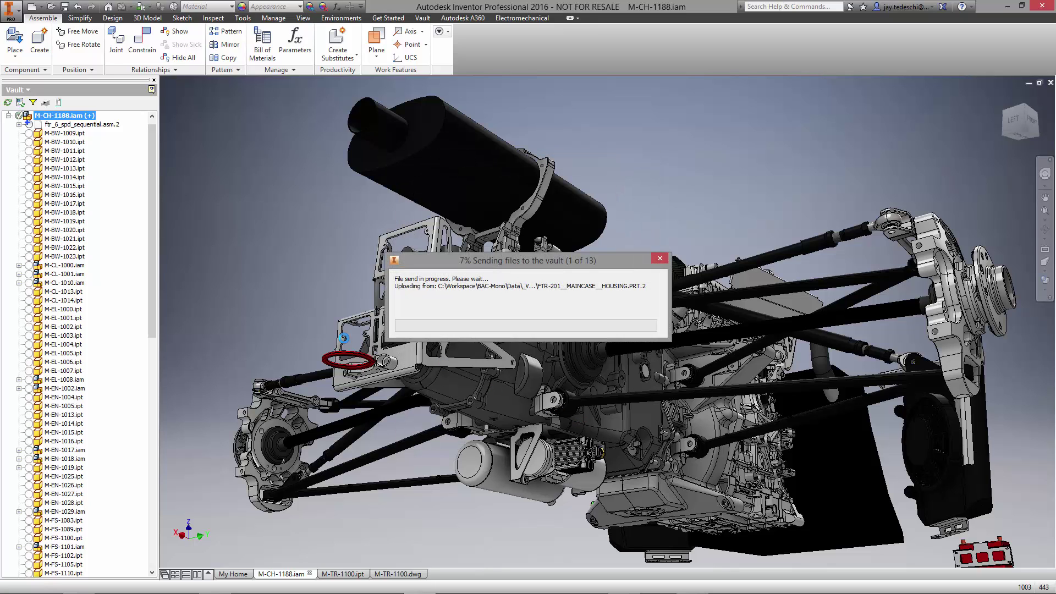